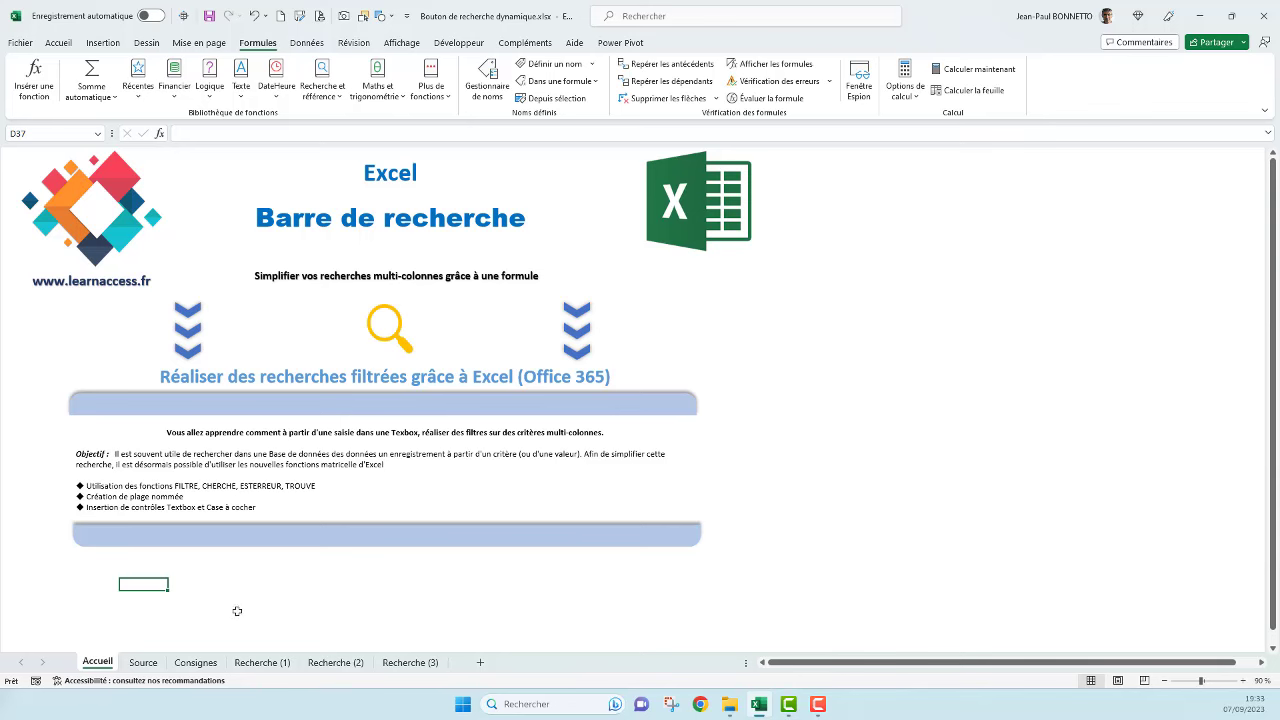
Step: Look over the client table on the Source sheet, including its address column, and return to the Accueil sheet
{"action": "left_click", "coordinate": [143, 662]}
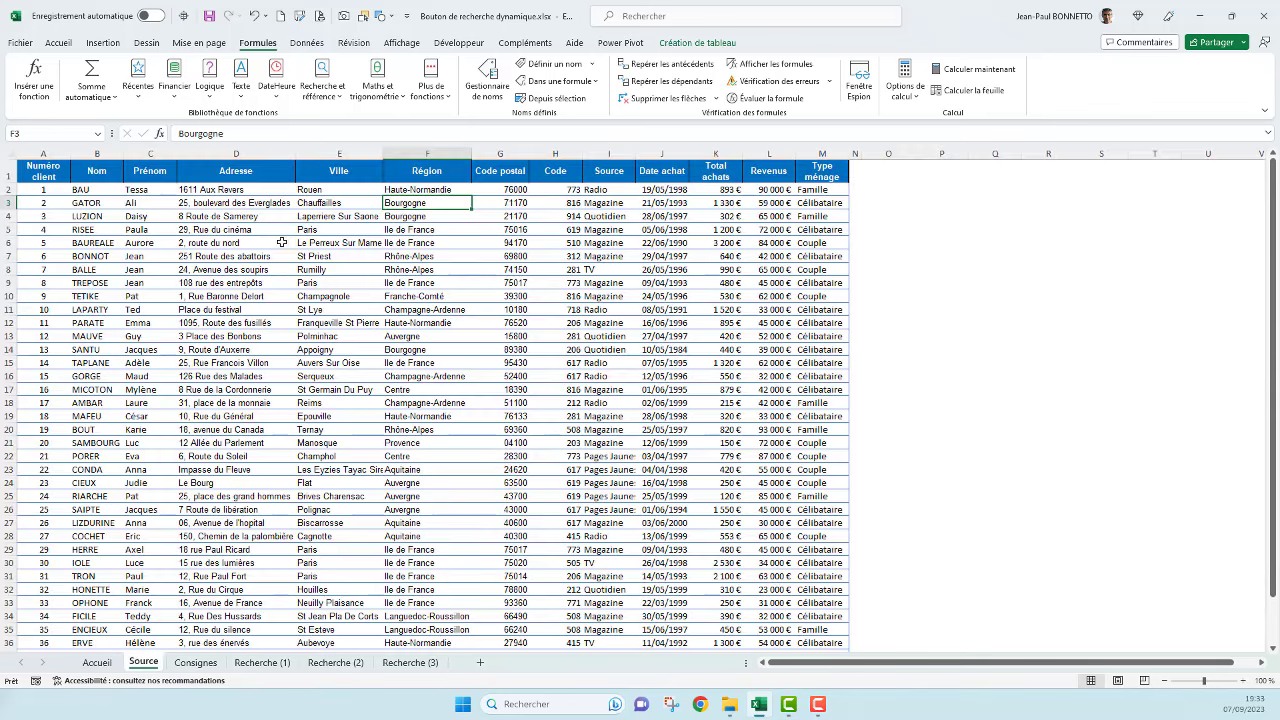
{"action": "left_click", "coordinate": [282, 242]}
{"action": "left_click", "coordinate": [196, 229]}
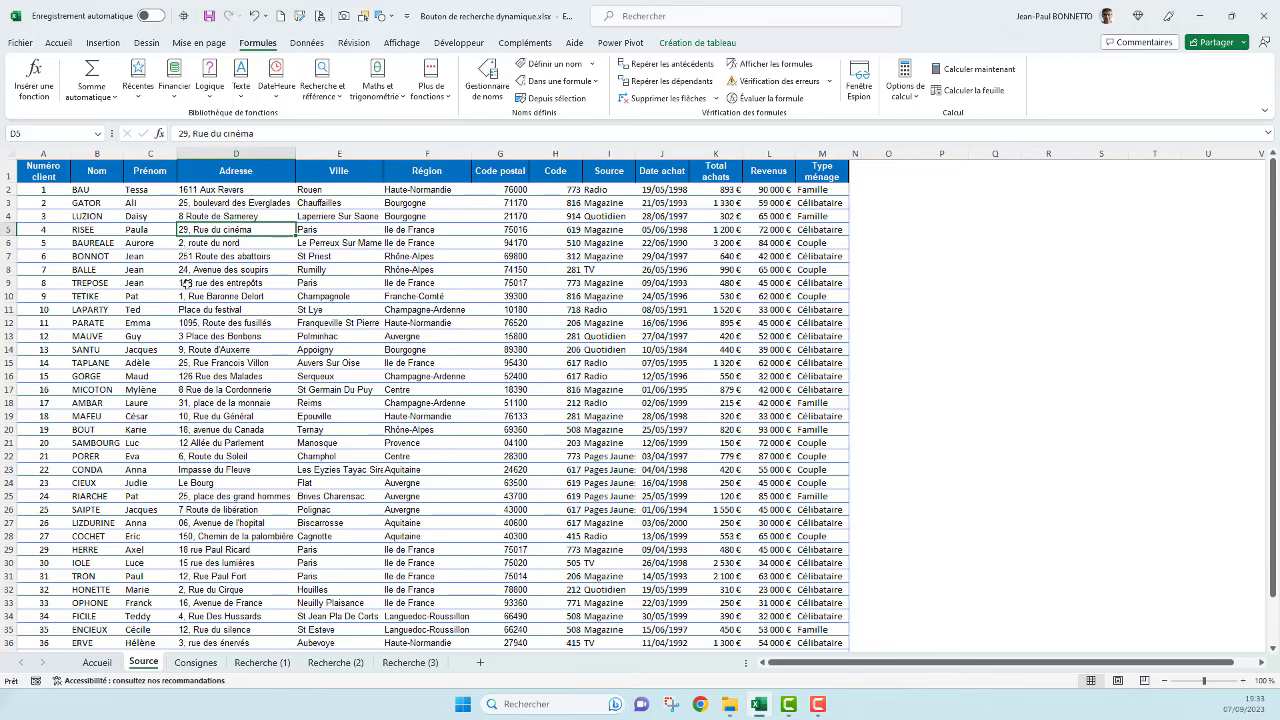
{"action": "left_click", "coordinate": [97, 662]}
Step: On the Recherche (1) sheet, replace the search bar's text with "France" to filter the client records
{"action": "left_click", "coordinate": [260, 662]}
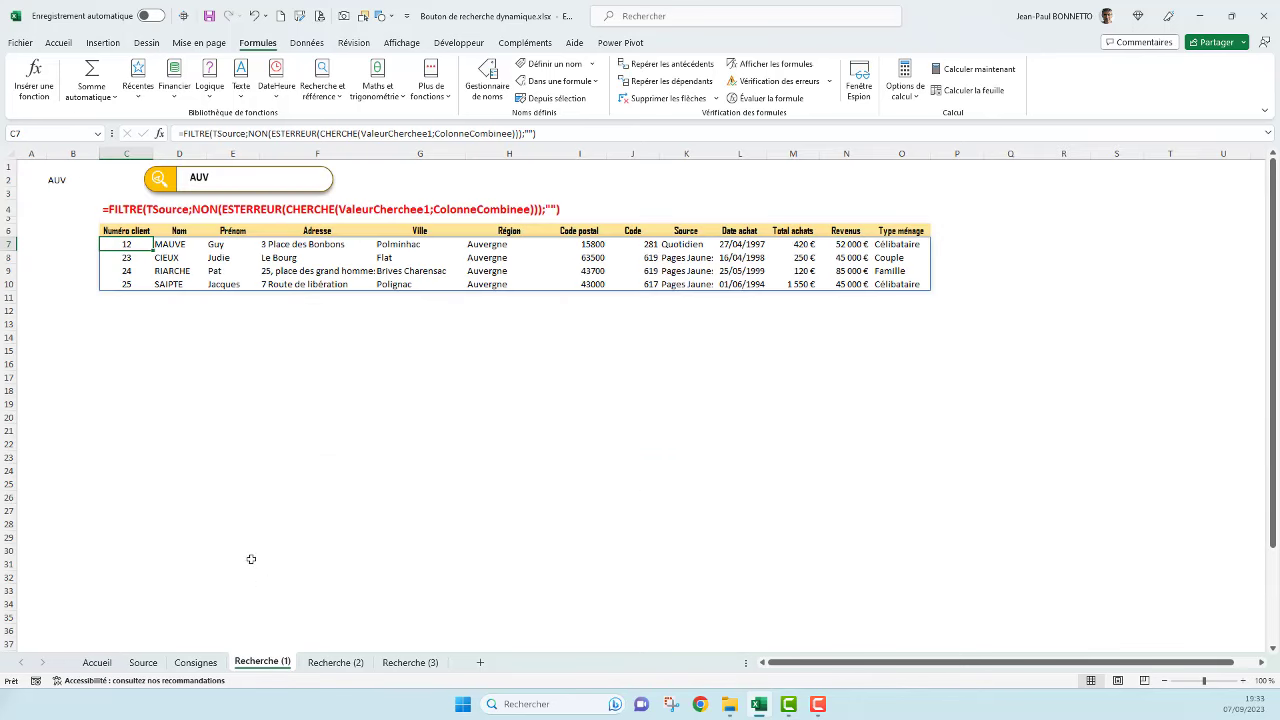
{"action": "left_click", "coordinate": [241, 452]}
{"action": "left_click", "coordinate": [204, 176]}
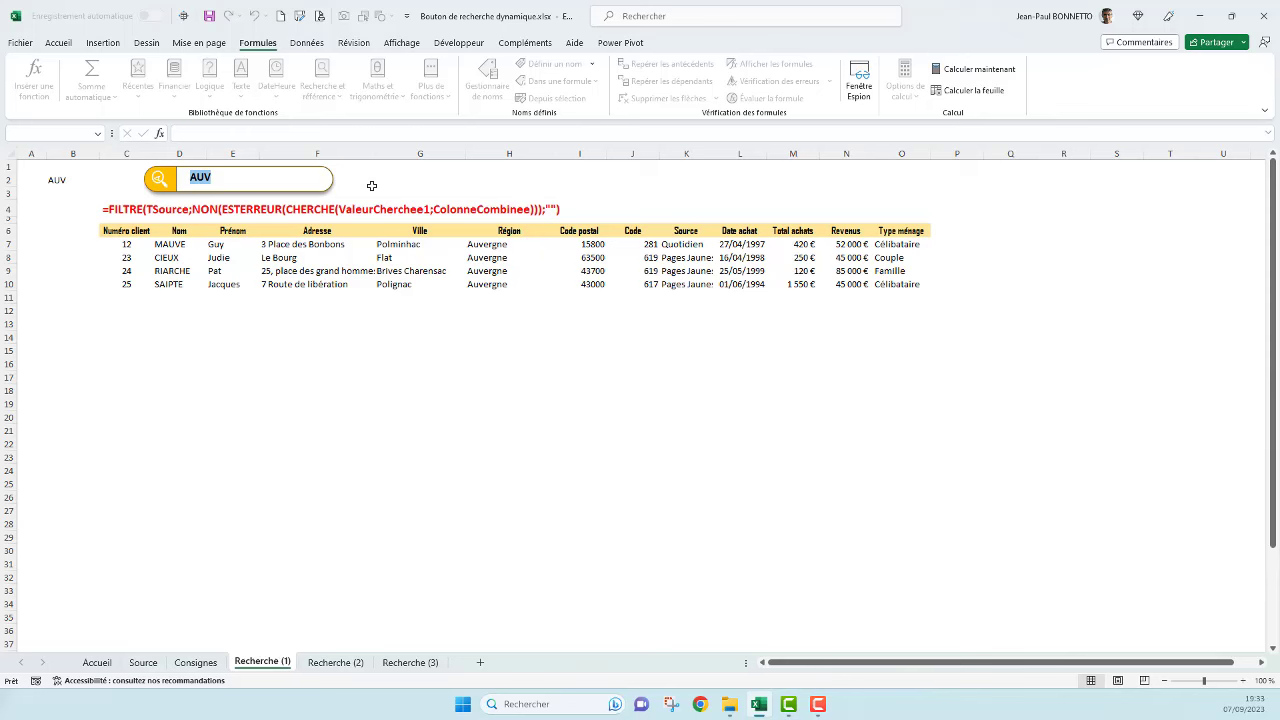
{"action": "key", "text": "BackSpace"}
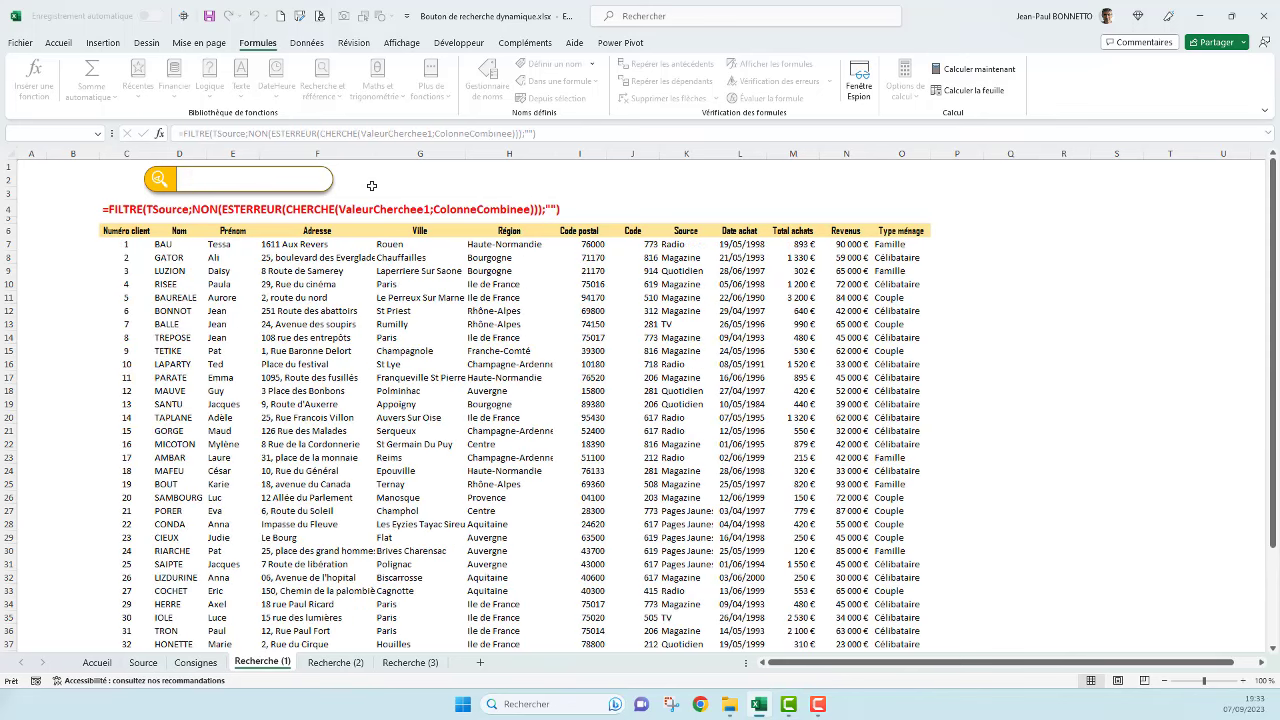
{"action": "type", "text": "France"}
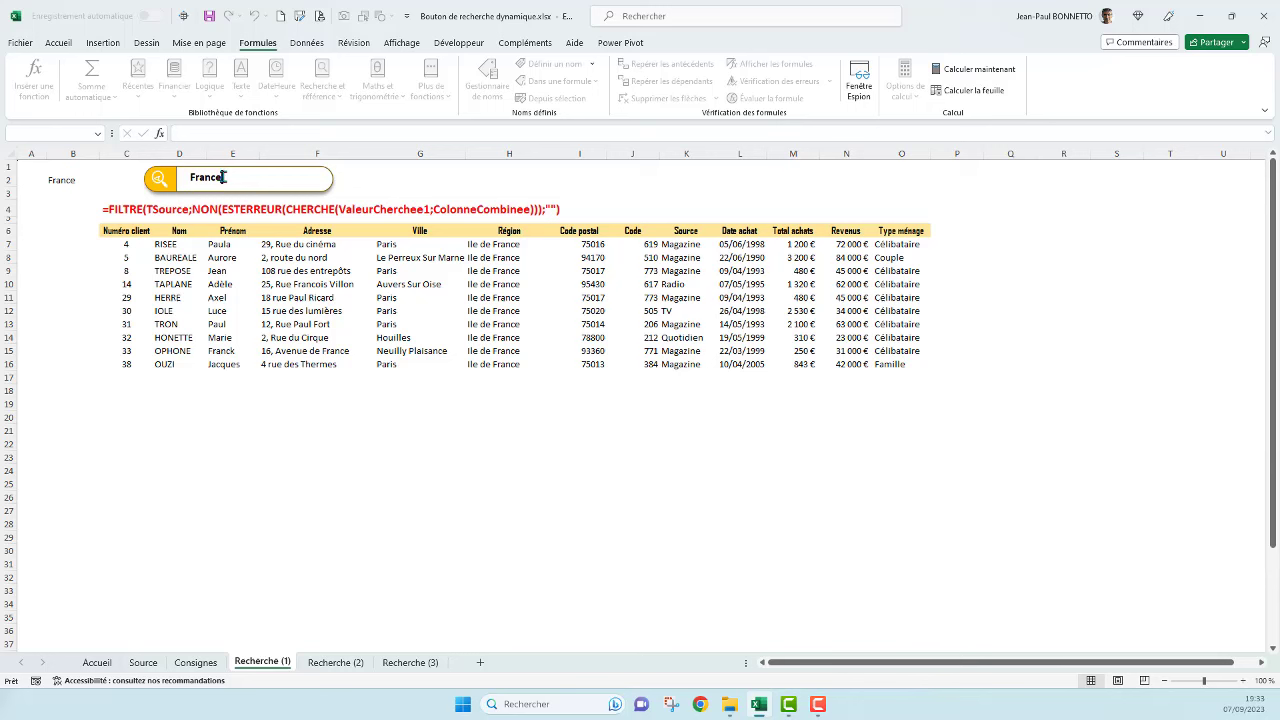
{"action": "left_click", "coordinate": [156, 176]}
{"action": "left_click", "coordinate": [156, 176]}
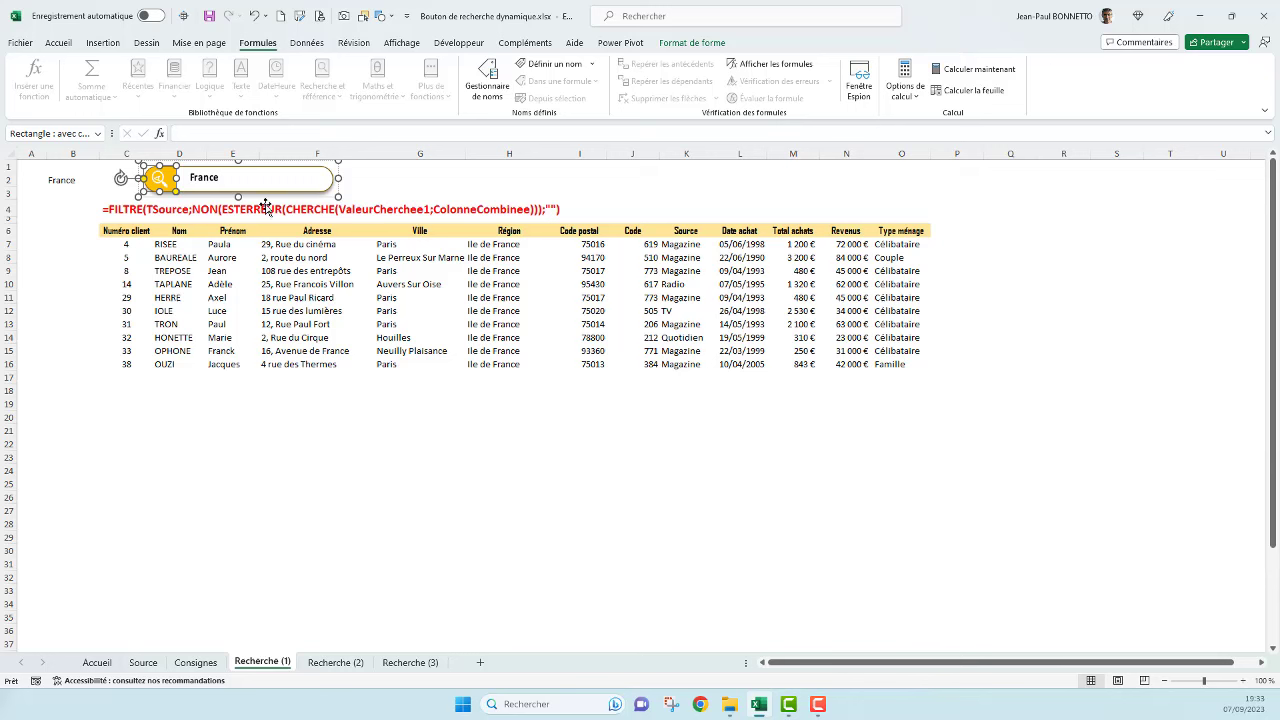
{"action": "key", "text": "Delete"}
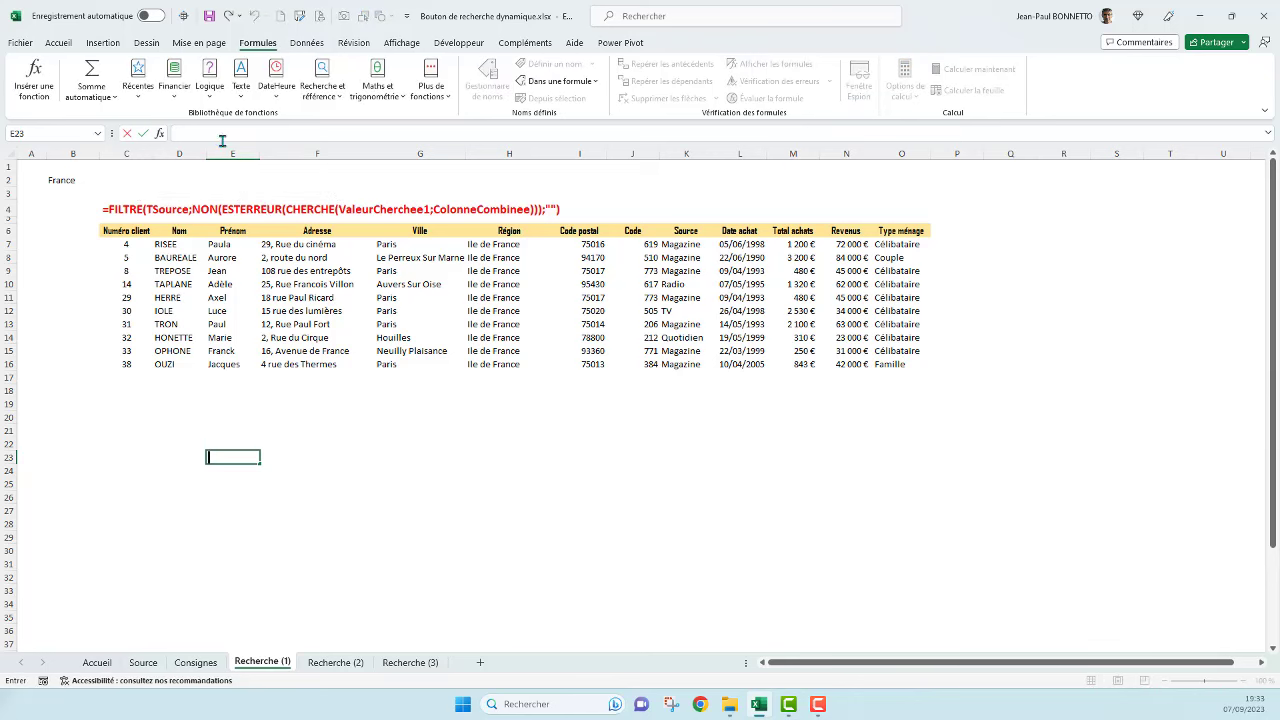
{"action": "left_click", "coordinate": [255, 15]}
{"action": "left_click", "coordinate": [255, 15]}
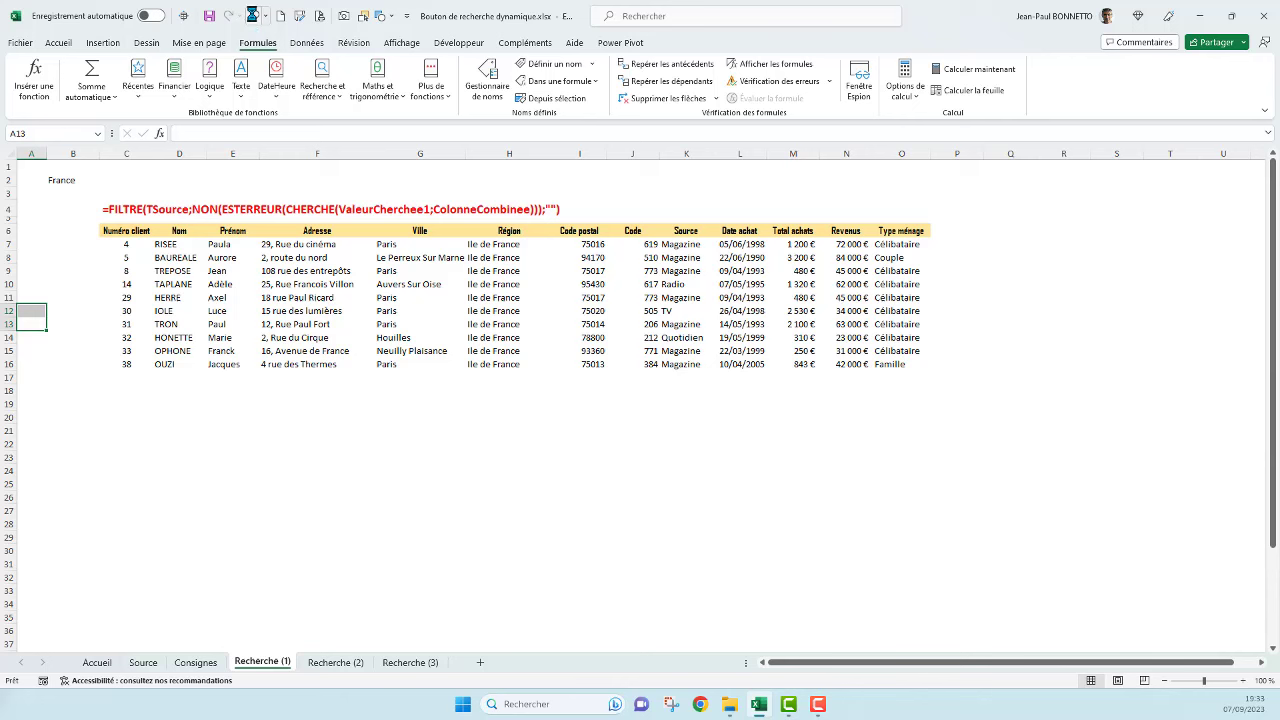
{"action": "left_click", "coordinate": [255, 15]}
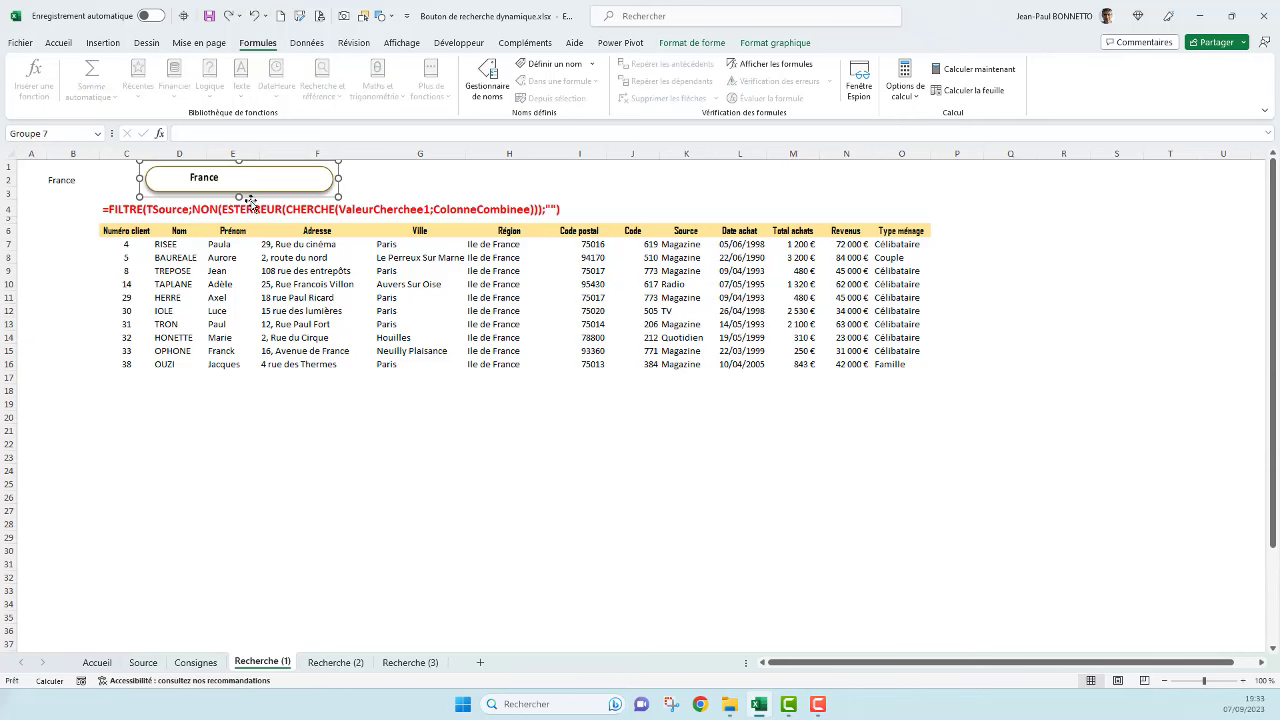
{"action": "left_click", "coordinate": [255, 15]}
{"action": "left_click", "coordinate": [255, 15]}
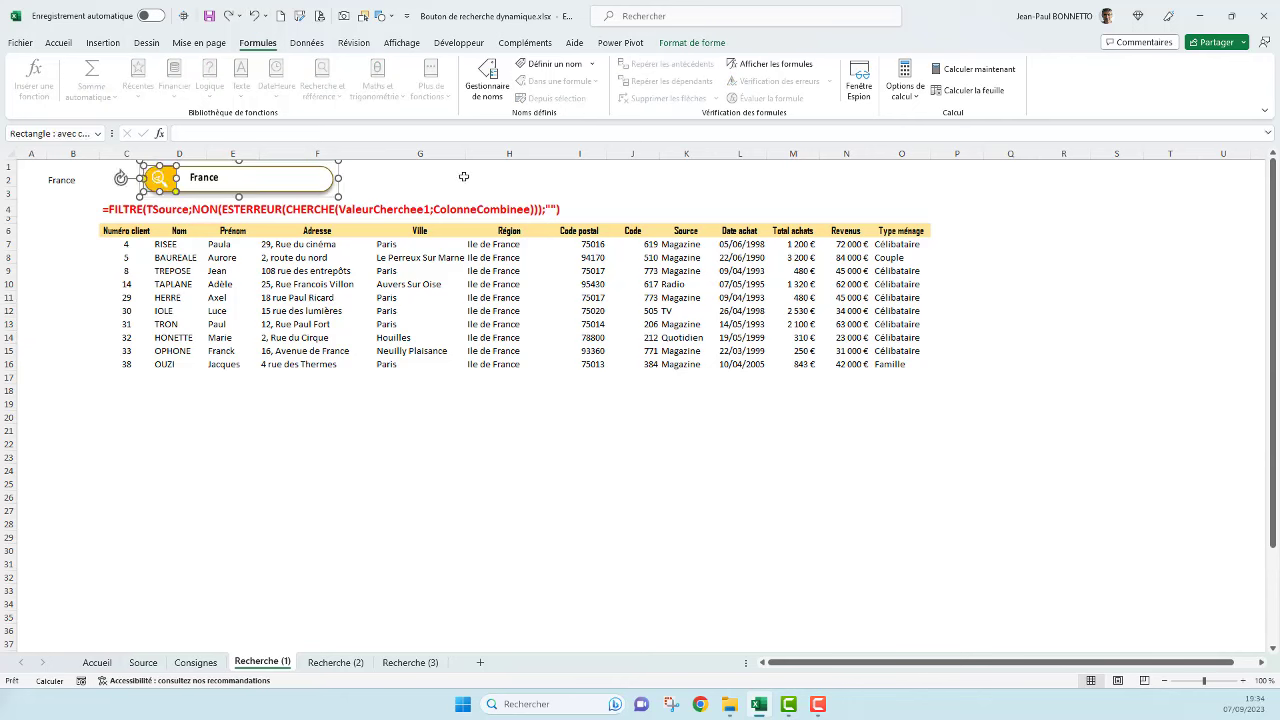
Step: Replace the search bar's text with "mag" to filter the clients by acquisition source
{"action": "left_click", "coordinate": [222, 178]}
{"action": "left_click_drag", "start_coordinate": [224, 178], "coordinate": [184, 178]}
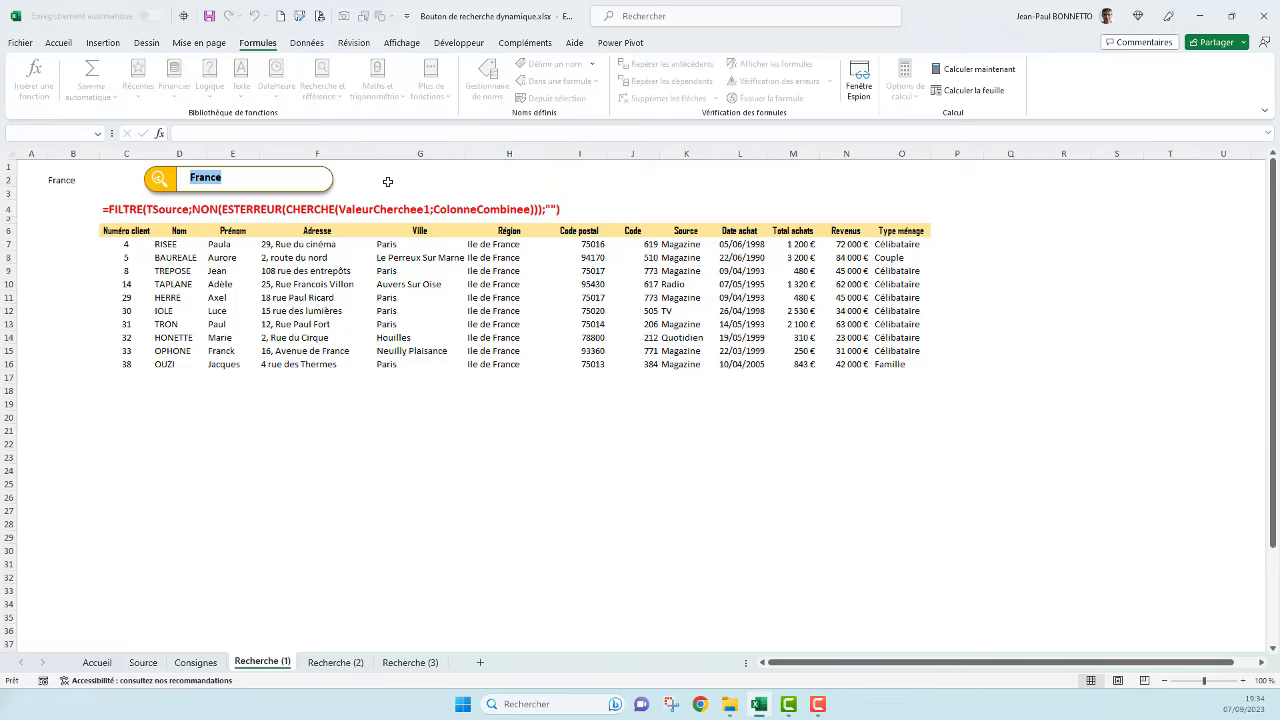
{"action": "key", "text": "BackSpace"}
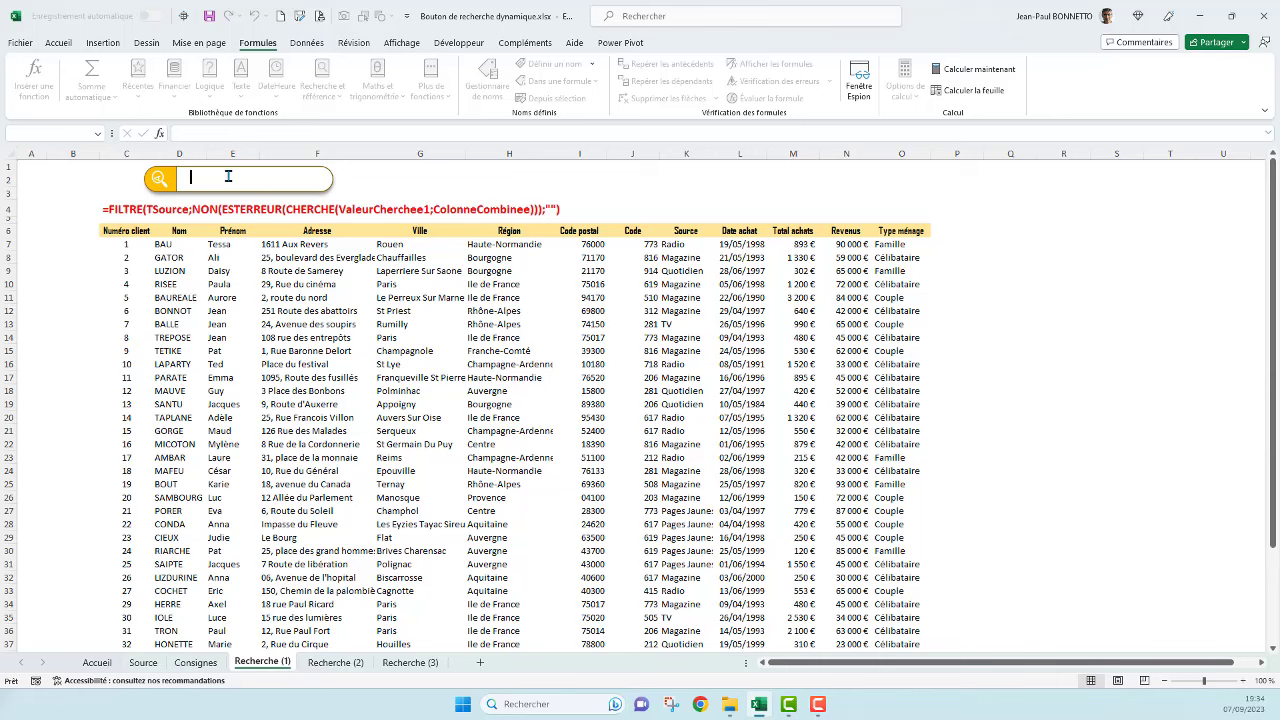
{"action": "type", "text": "mag"}
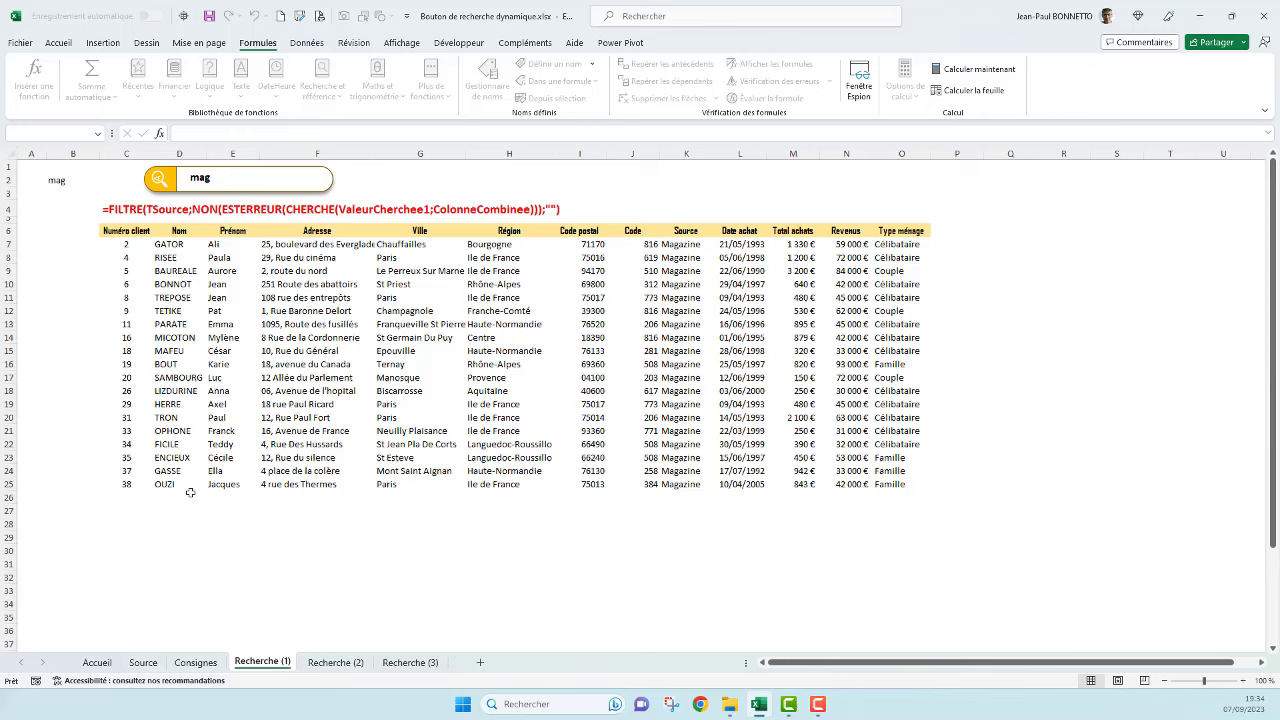
Step: Clear the search bar on Recherche (1) and filter the records by a customer's first name
{"action": "key", "text": "BackSpace"}
{"action": "key", "text": "BackSpace"}
{"action": "key", "text": "BackSpace"}
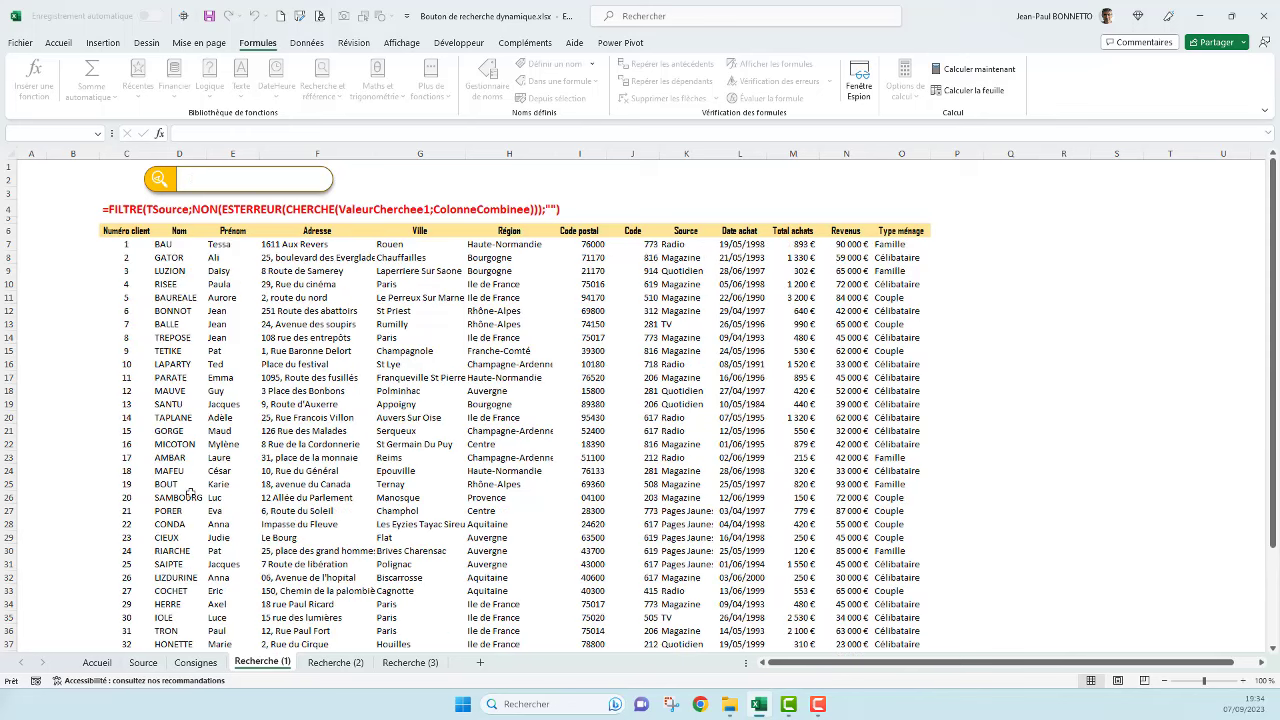
{"action": "type", "text": "jean"}
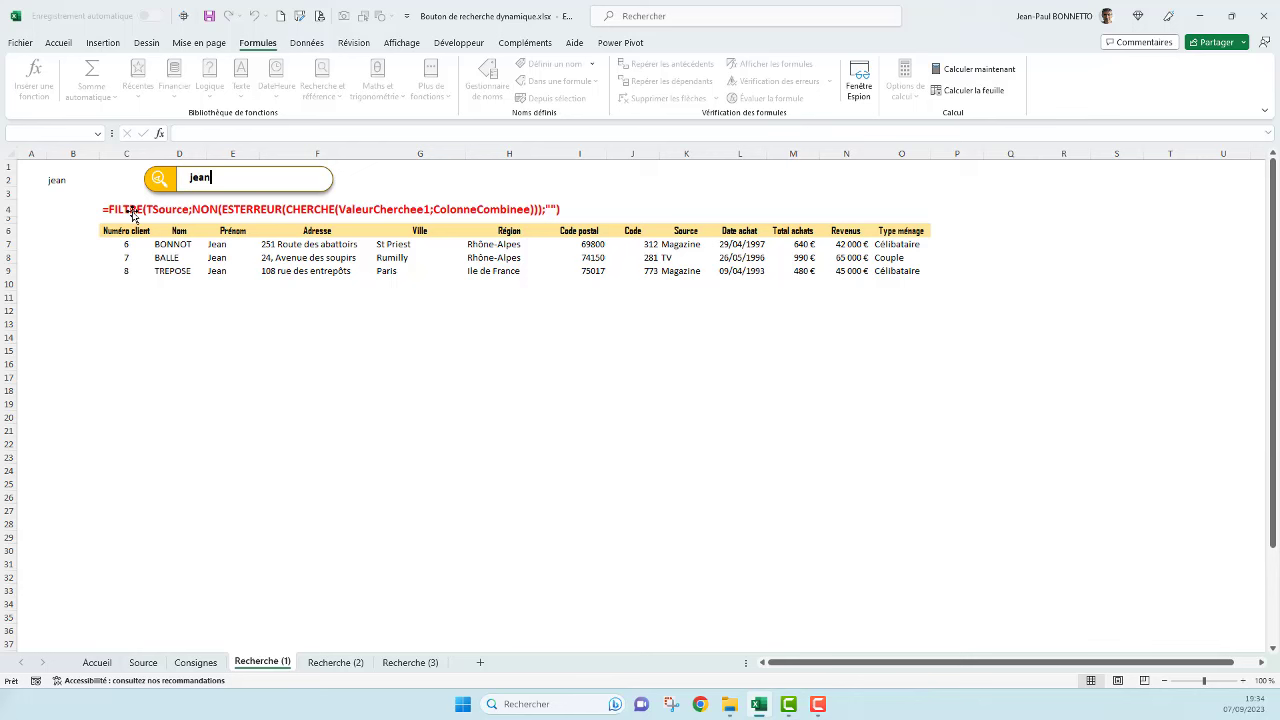
{"action": "left_click", "coordinate": [422, 168]}
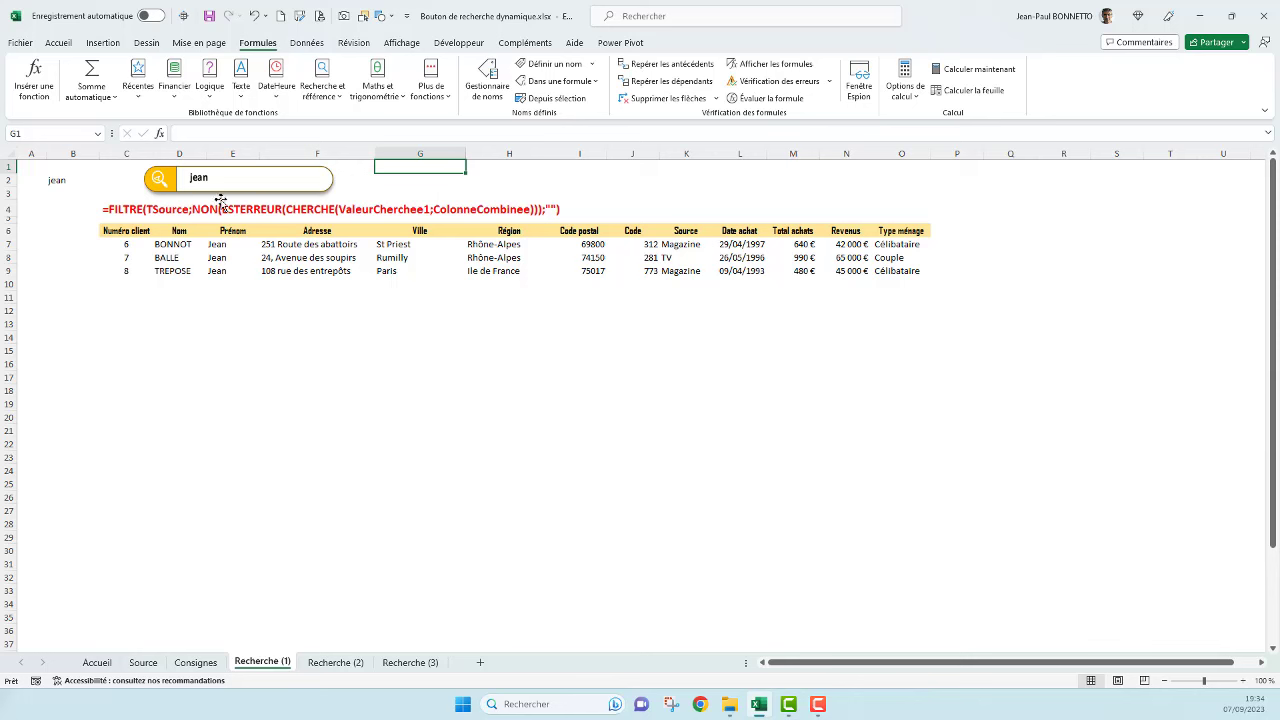
{"action": "left_click", "coordinate": [372, 178]}
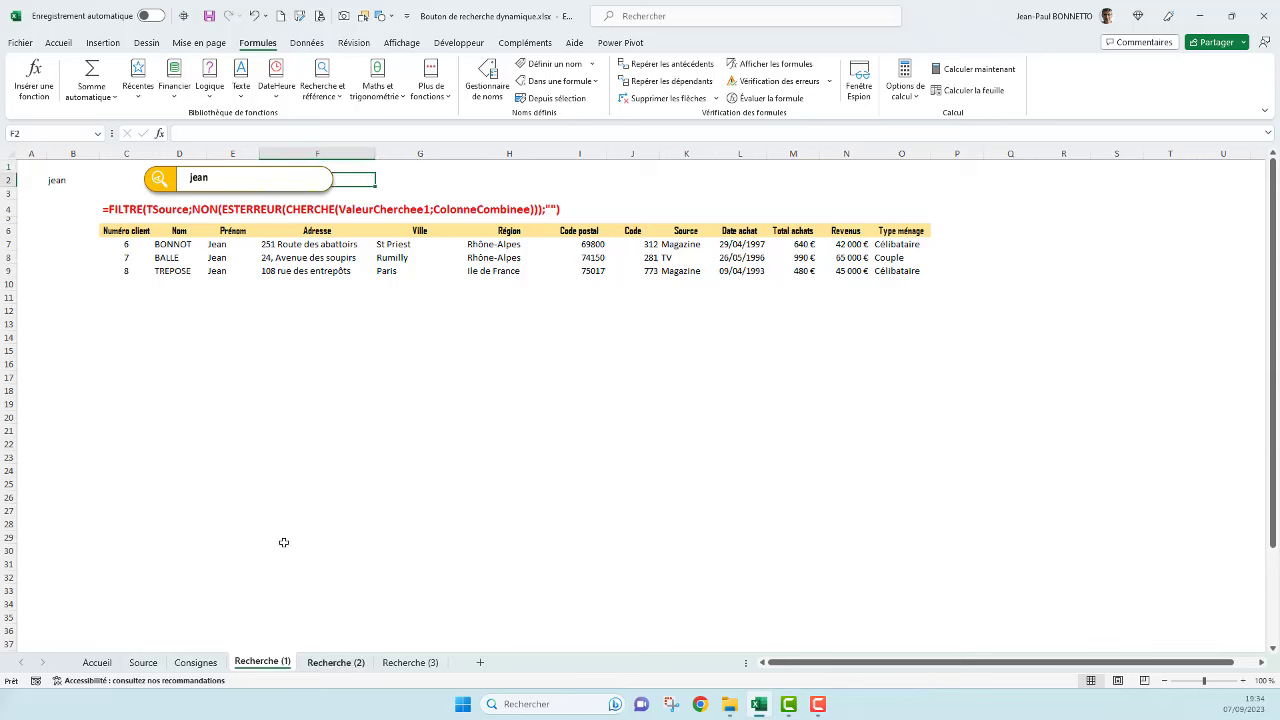
{"action": "left_click", "coordinate": [212, 177]}
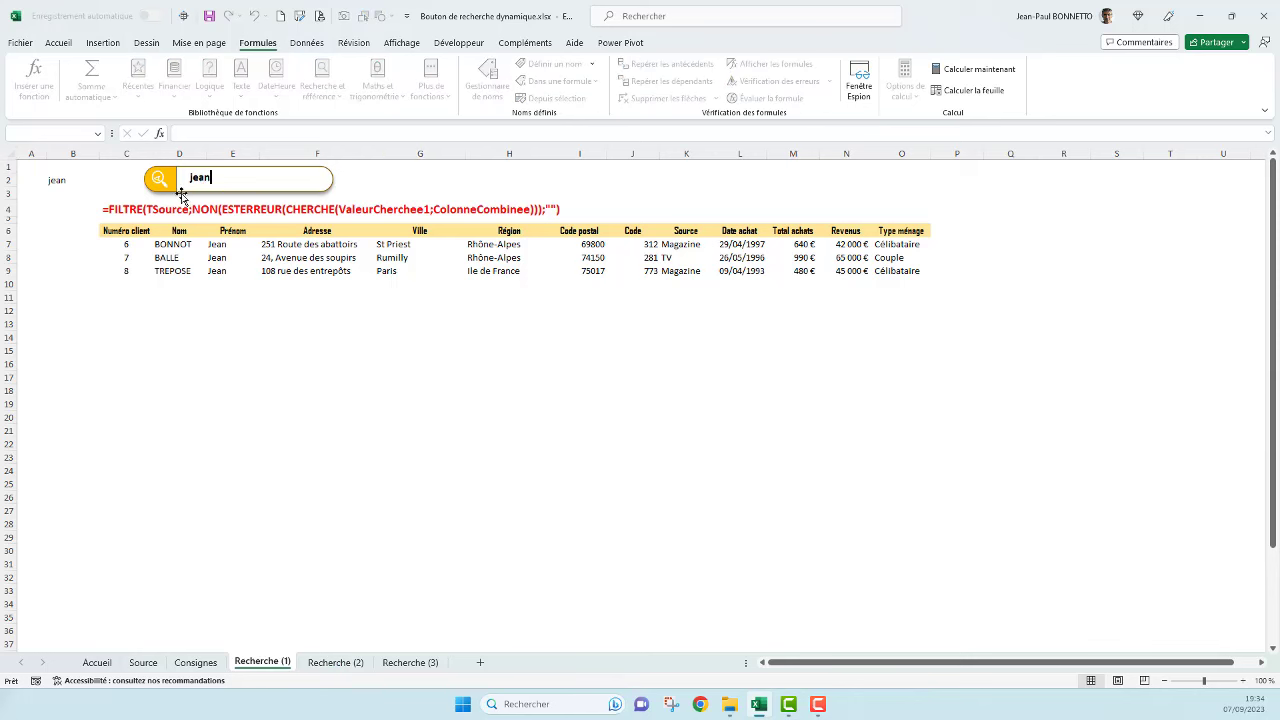
Step: On the Recherche (2) sheet, replace the search text with lowercase "auvergne" to filter the clients by region
{"action": "left_click", "coordinate": [340, 663]}
{"action": "left_click", "coordinate": [355, 441]}
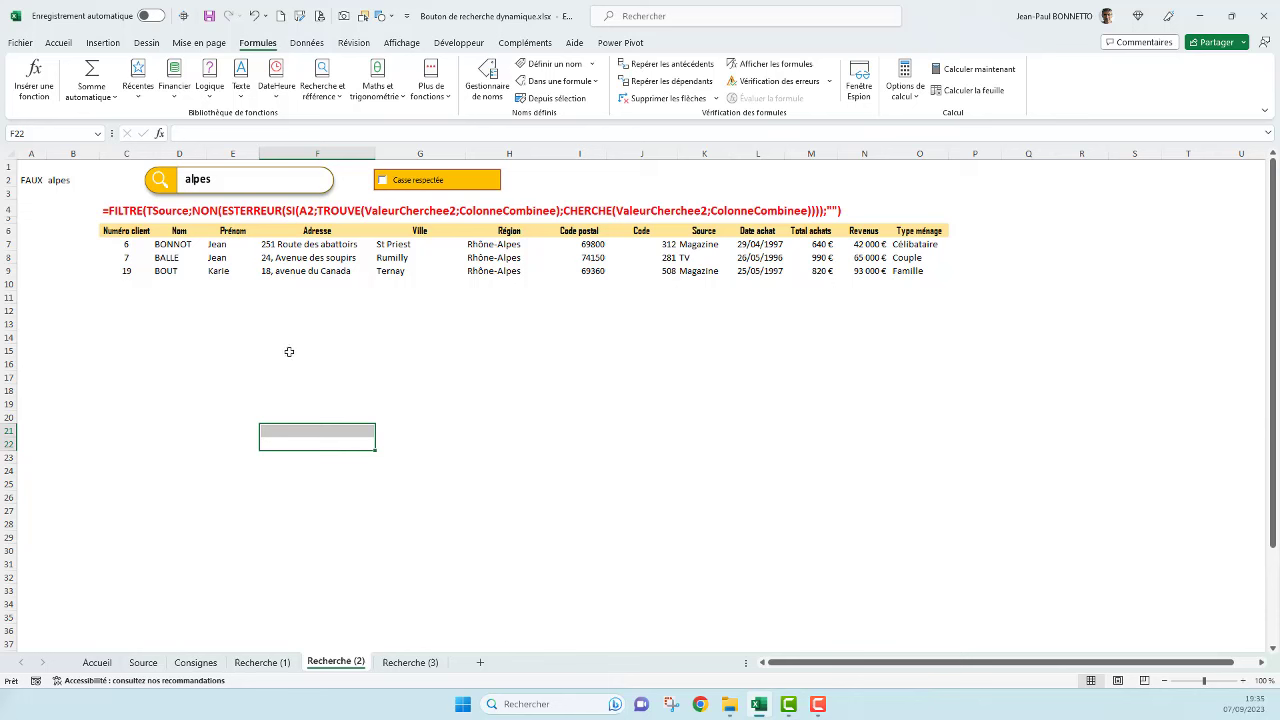
{"action": "left_click_drag", "start_coordinate": [224, 178], "coordinate": [185, 179]}
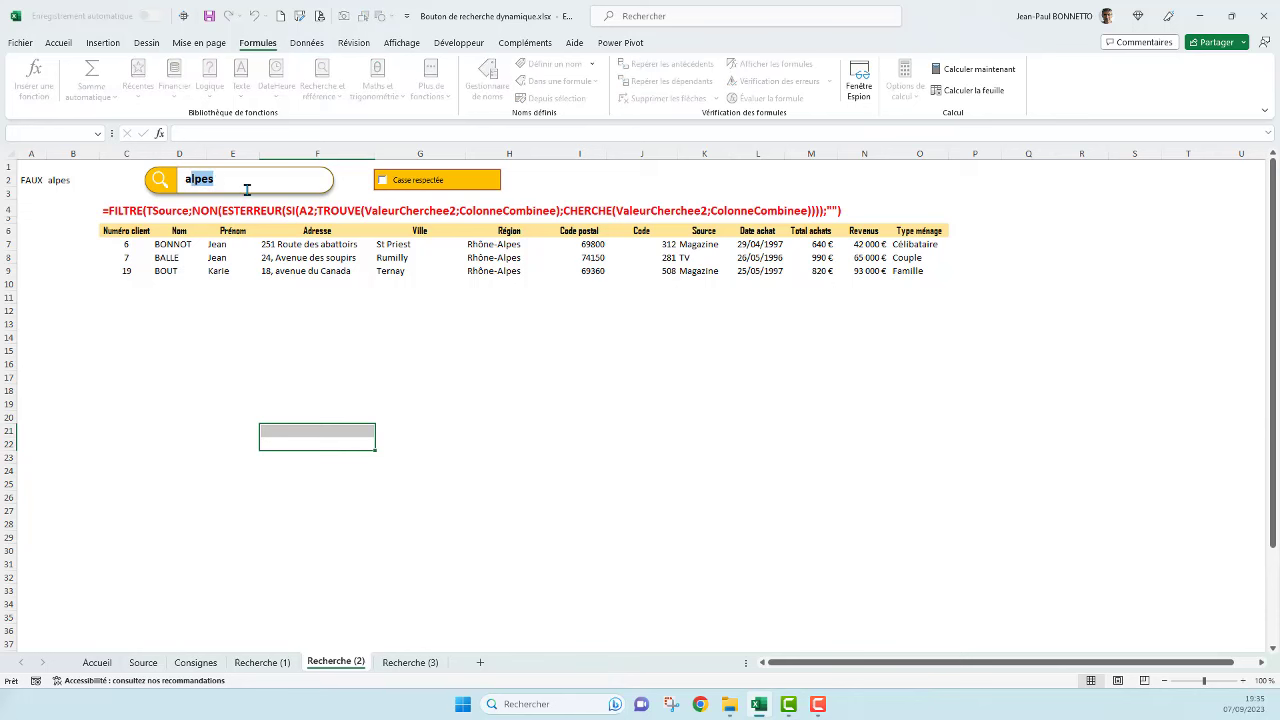
{"action": "type", "text": "a"}
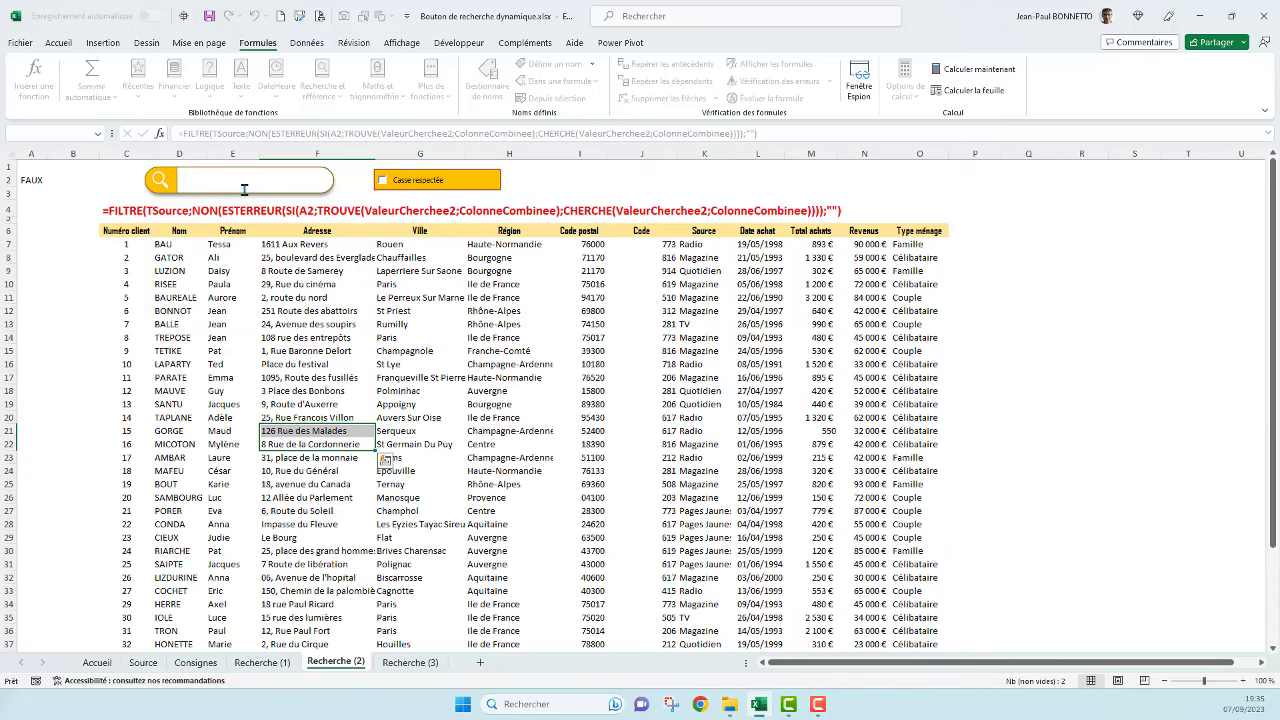
{"action": "left_click", "coordinate": [431, 335]}
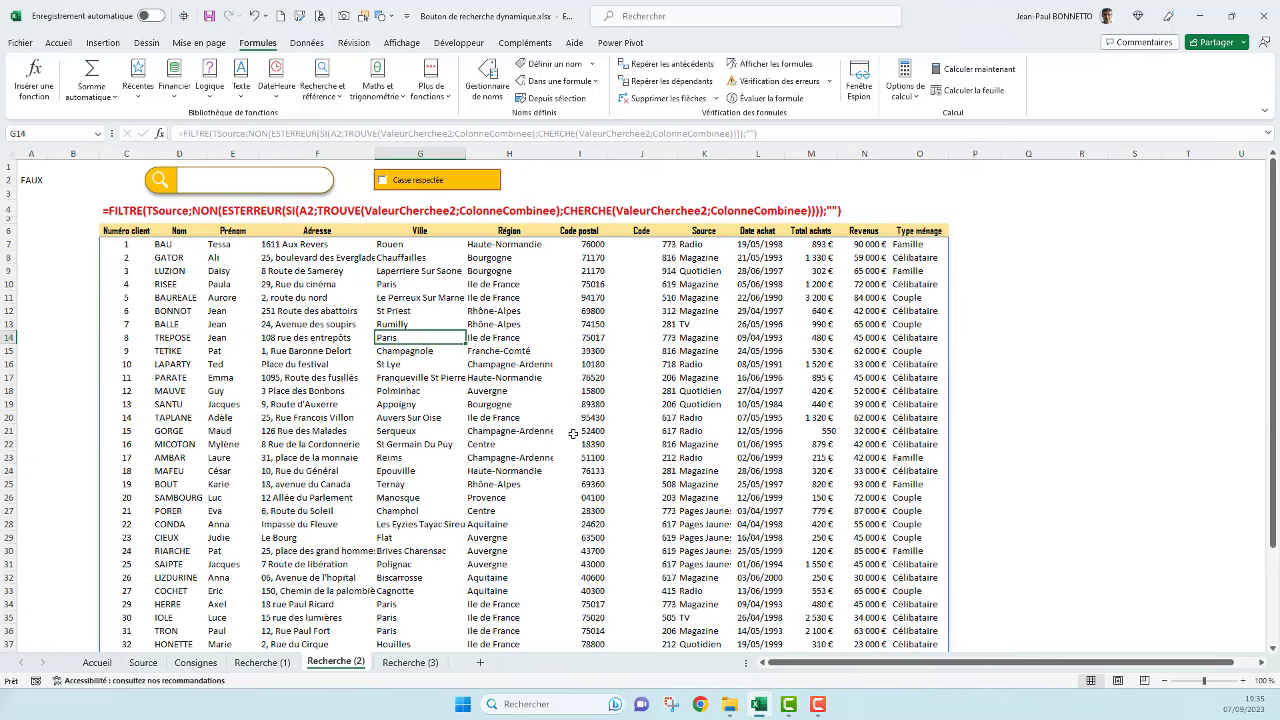
{"action": "left_click", "coordinate": [219, 181]}
{"action": "type", "text": "uver"}
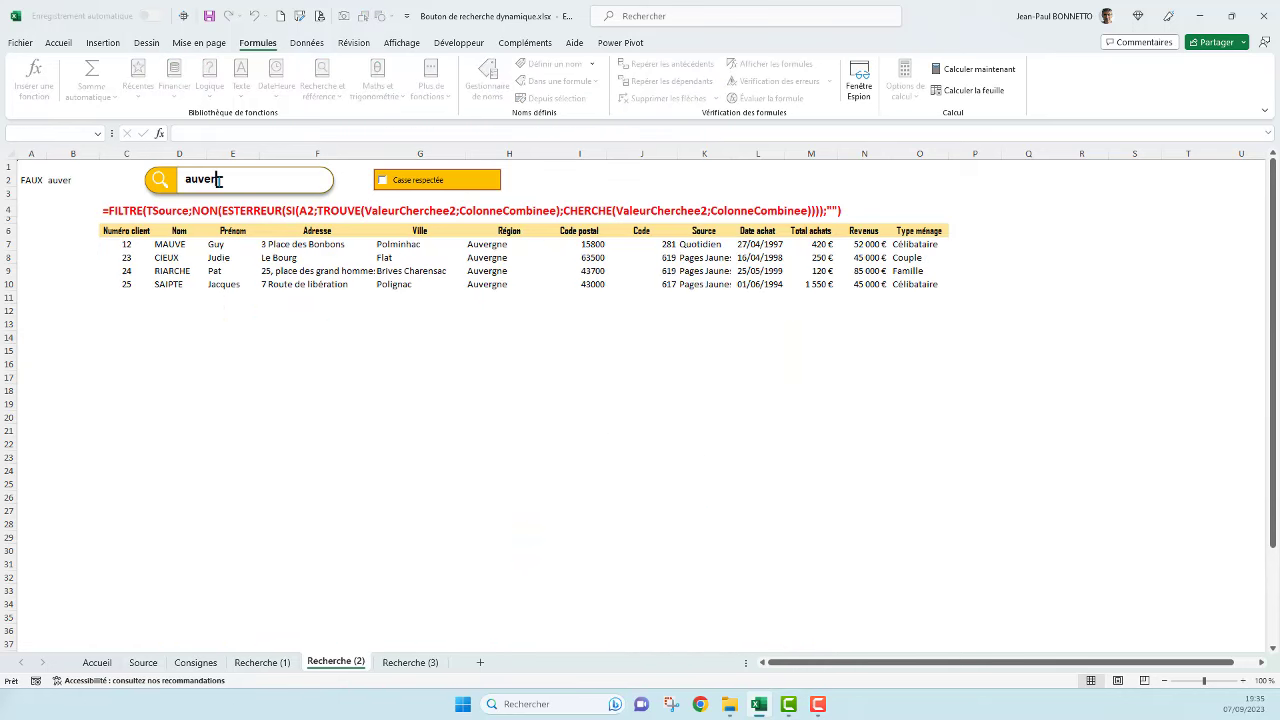
{"action": "type", "text": "gne"}
Step: Enable the "Casse respectée" option and capitalise the search term as "Auvergne"
{"action": "left_click", "coordinate": [383, 181]}
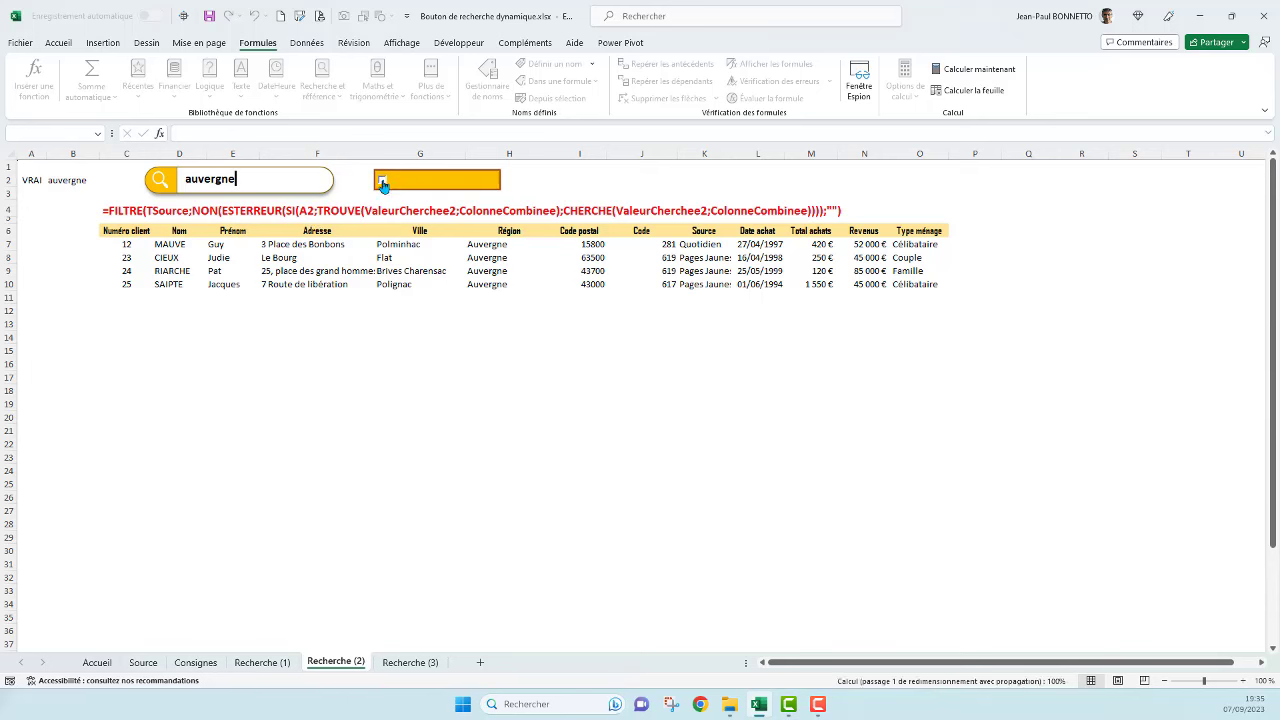
{"action": "left_click", "coordinate": [248, 181]}
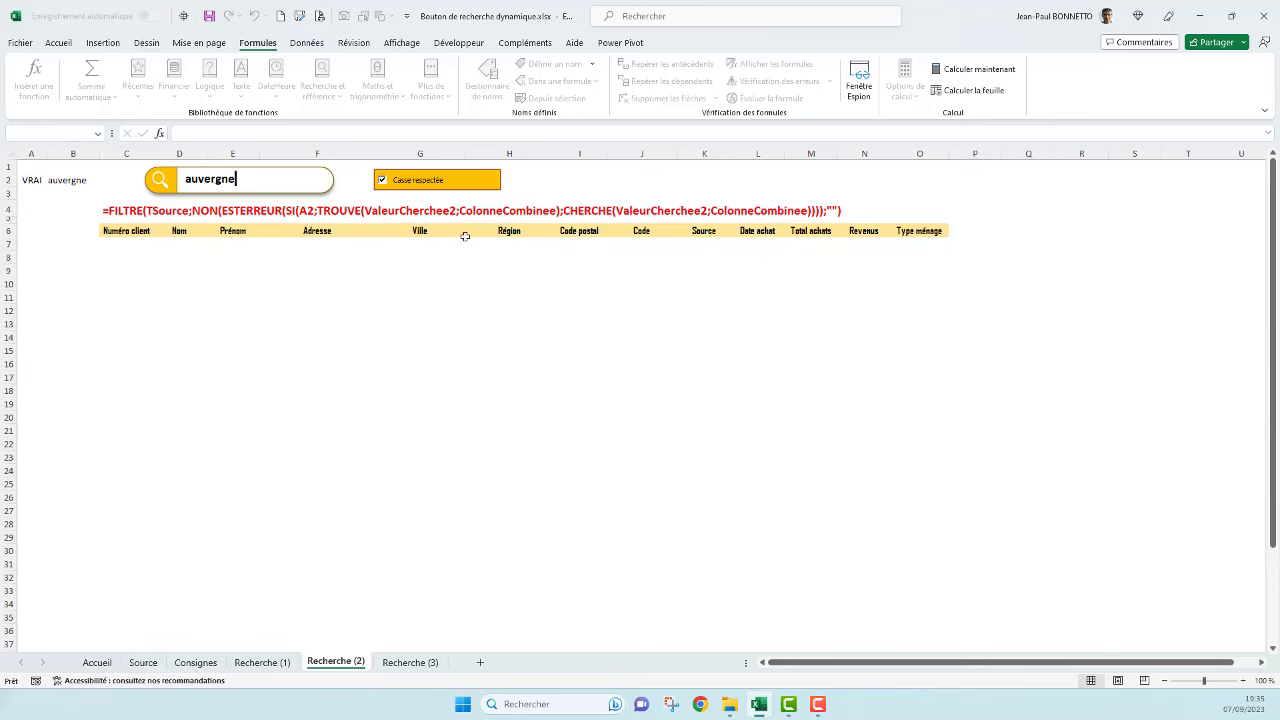
{"action": "double_click", "coordinate": [165, 180]}
{"action": "left_click", "coordinate": [245, 179]}
{"action": "left_click", "coordinate": [192, 179]}
{"action": "key", "text": "BackSpace"}
{"action": "type", "text": "A"}
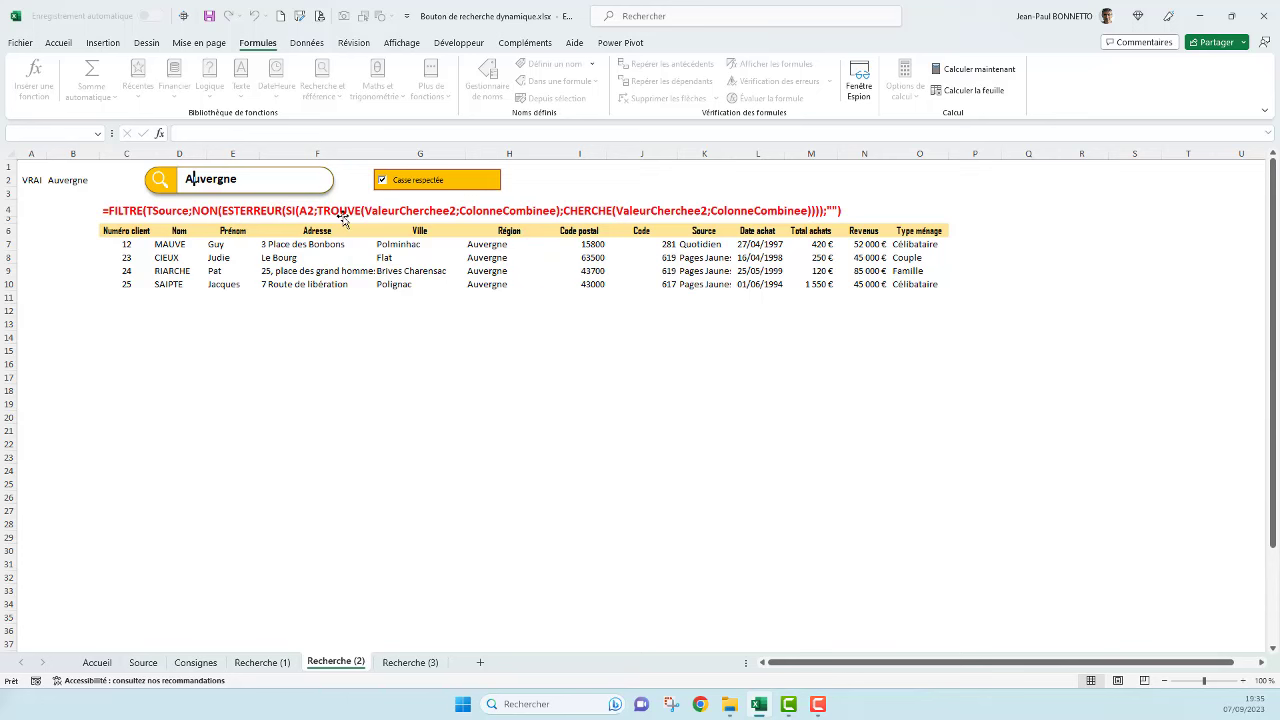
Step: Put the search term back to lowercase "auvergne" and compare the filter with "Casse respectée" off and on
{"action": "key", "text": "BackSpace"}
{"action": "type", "text": "a"}
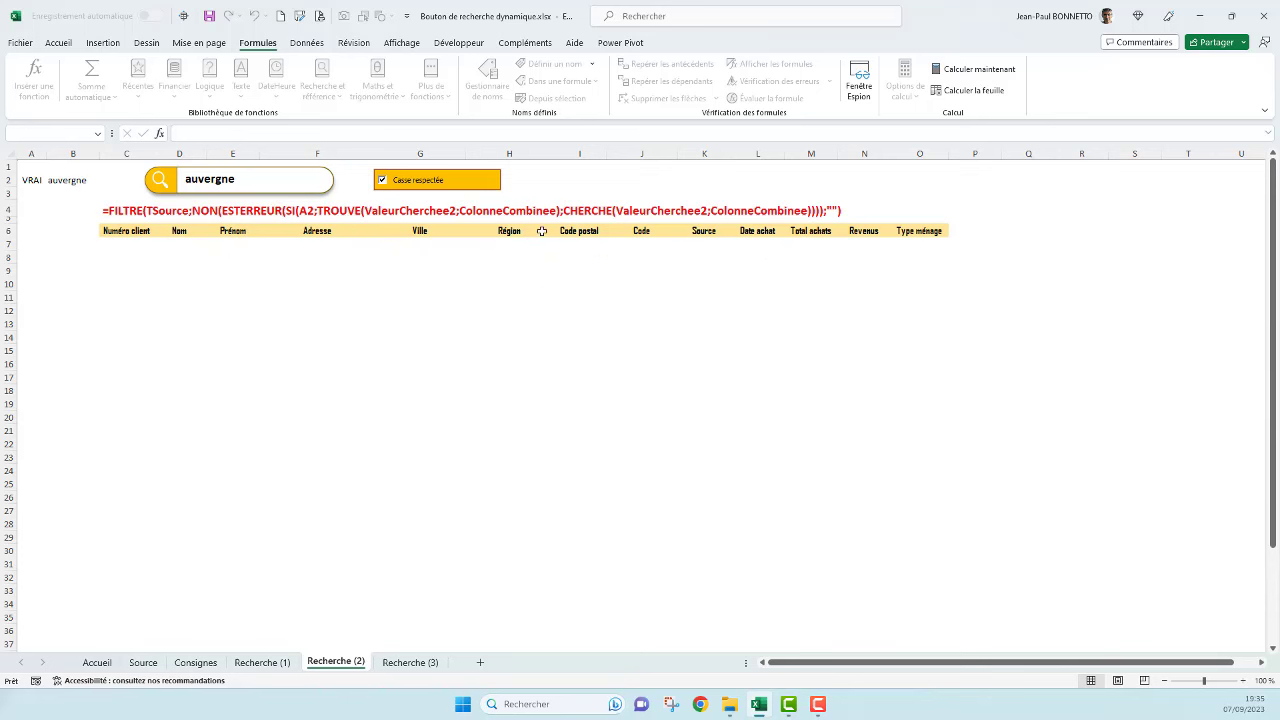
{"action": "left_click", "coordinate": [382, 182]}
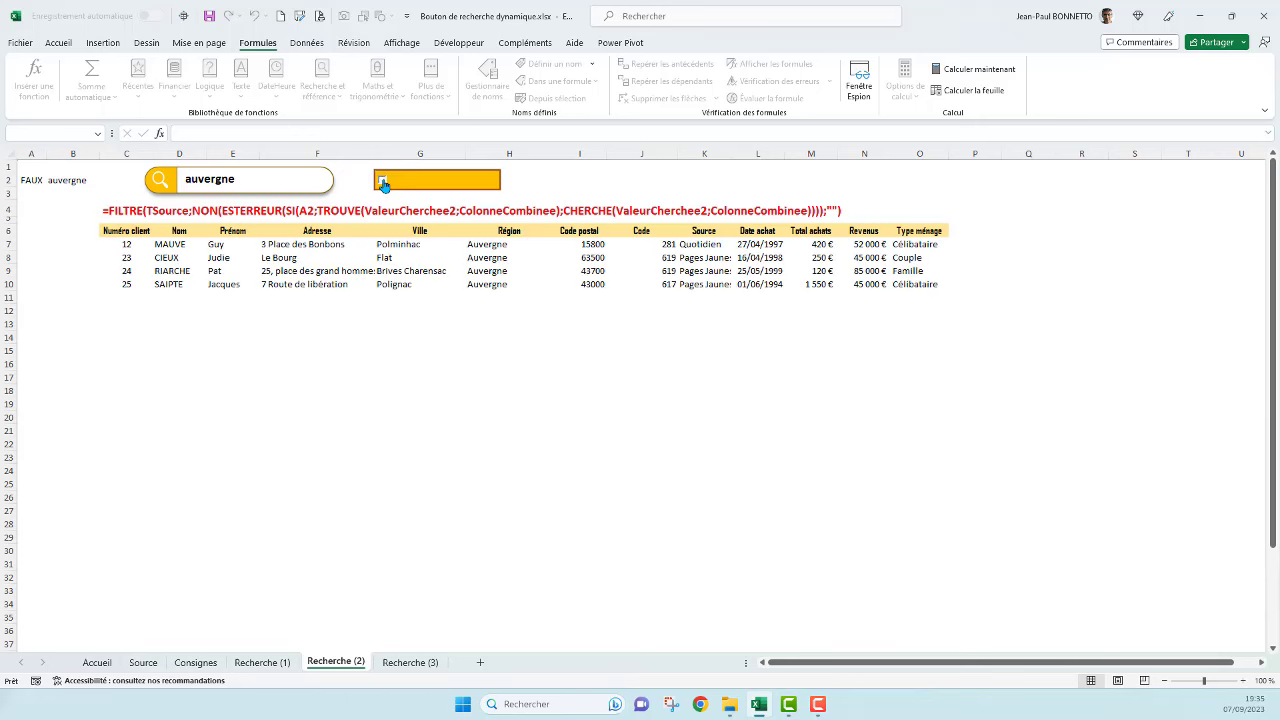
{"action": "left_click", "coordinate": [382, 182]}
{"action": "left_click", "coordinate": [382, 182]}
{"action": "left_click", "coordinate": [388, 182]}
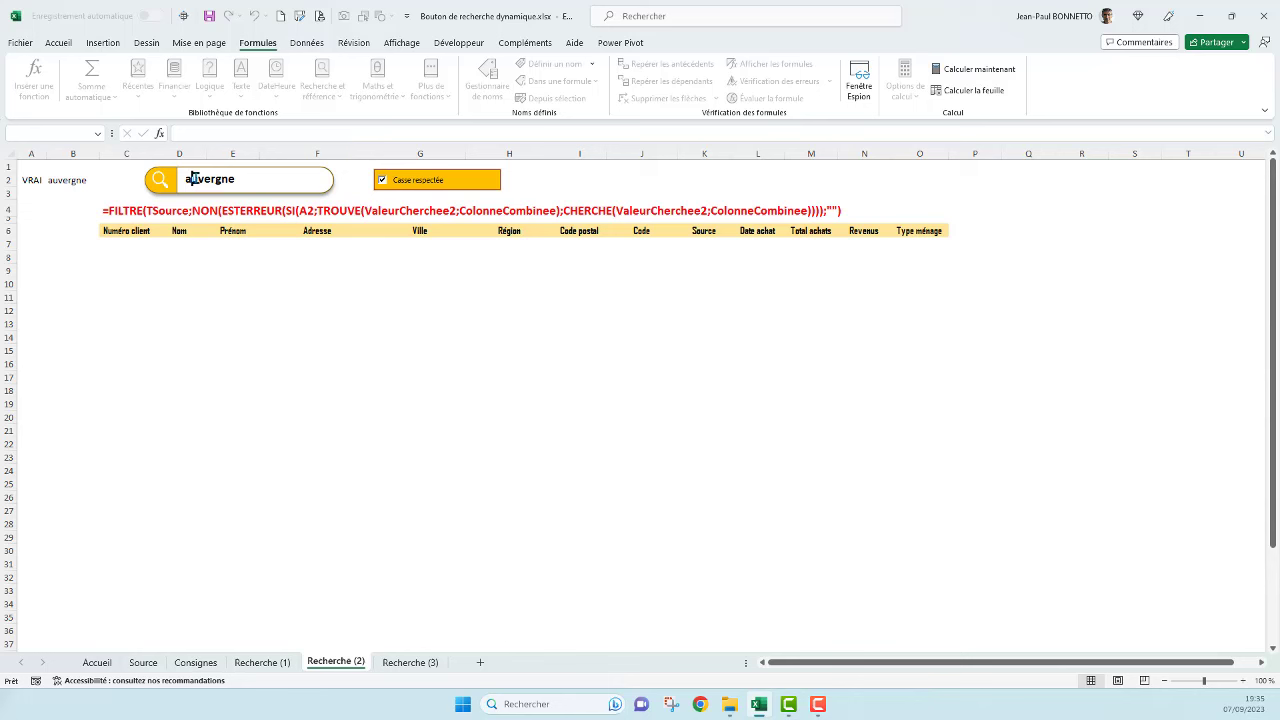
Step: Change the term's first letter to a capital so the case-sensitive search uses "Auvergne", and leave the search bar
{"action": "key", "text": "BackSpace"}
{"action": "type", "text": "A"}
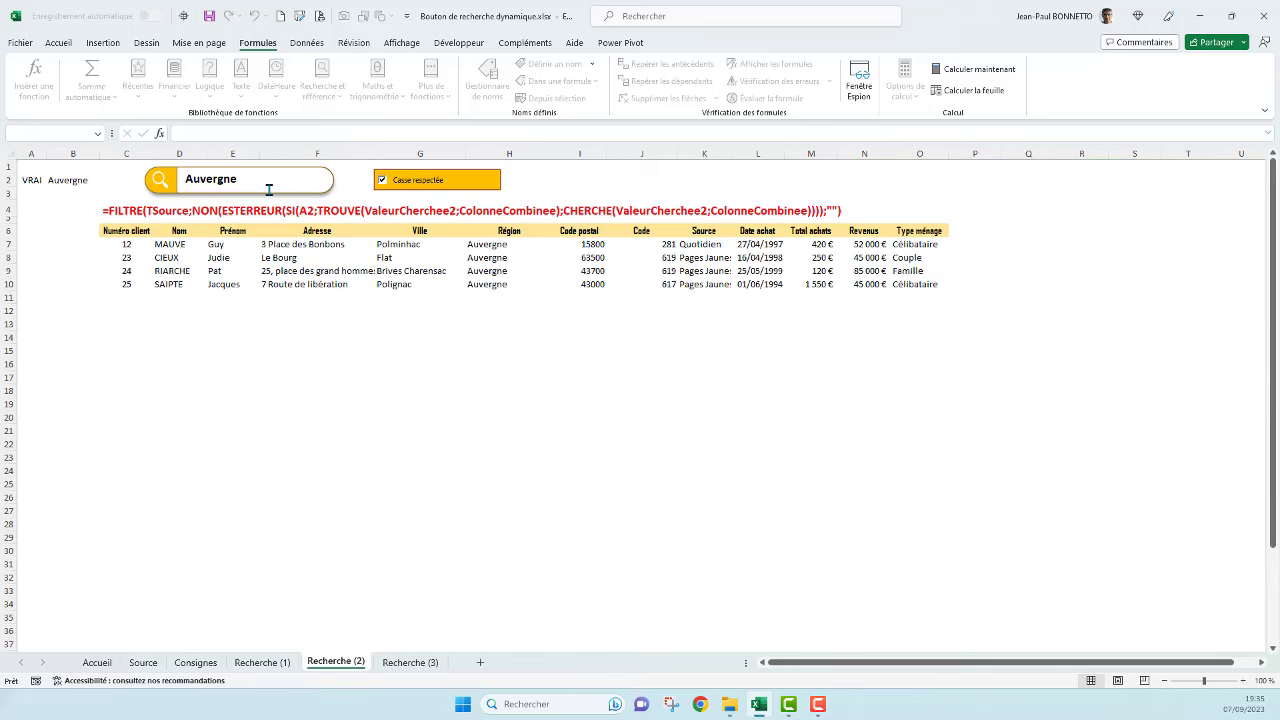
{"action": "left_click", "coordinate": [656, 178]}
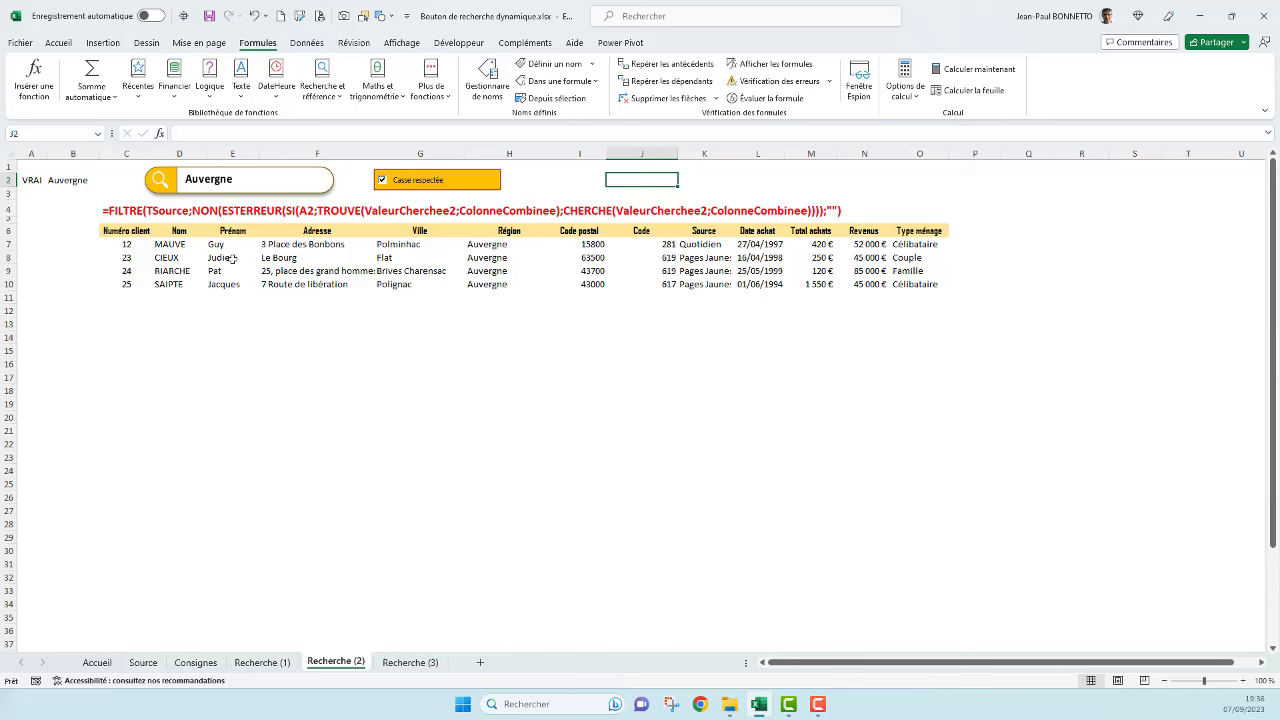
{"action": "left_click", "coordinate": [304, 367]}
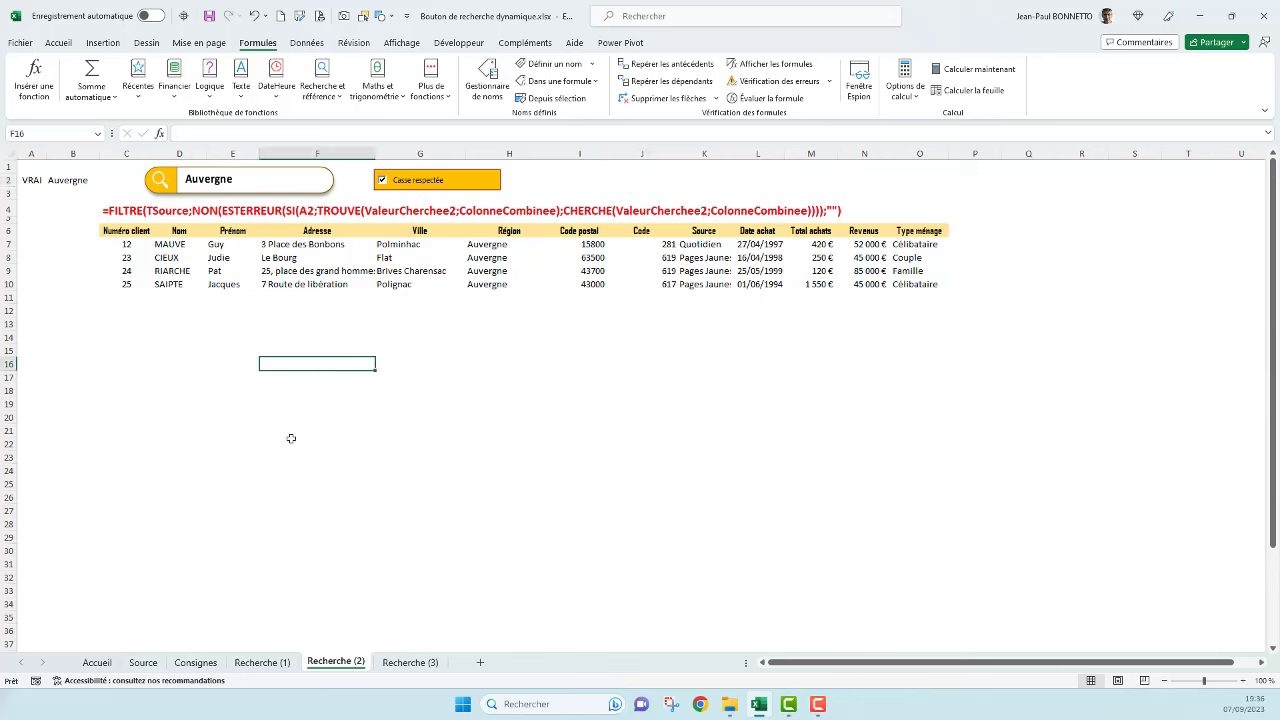
Step: On the Recherche (3) sheet, enter a client's first name in the search bar and leave it
{"action": "left_click", "coordinate": [420, 660]}
{"action": "left_click", "coordinate": [192, 444]}
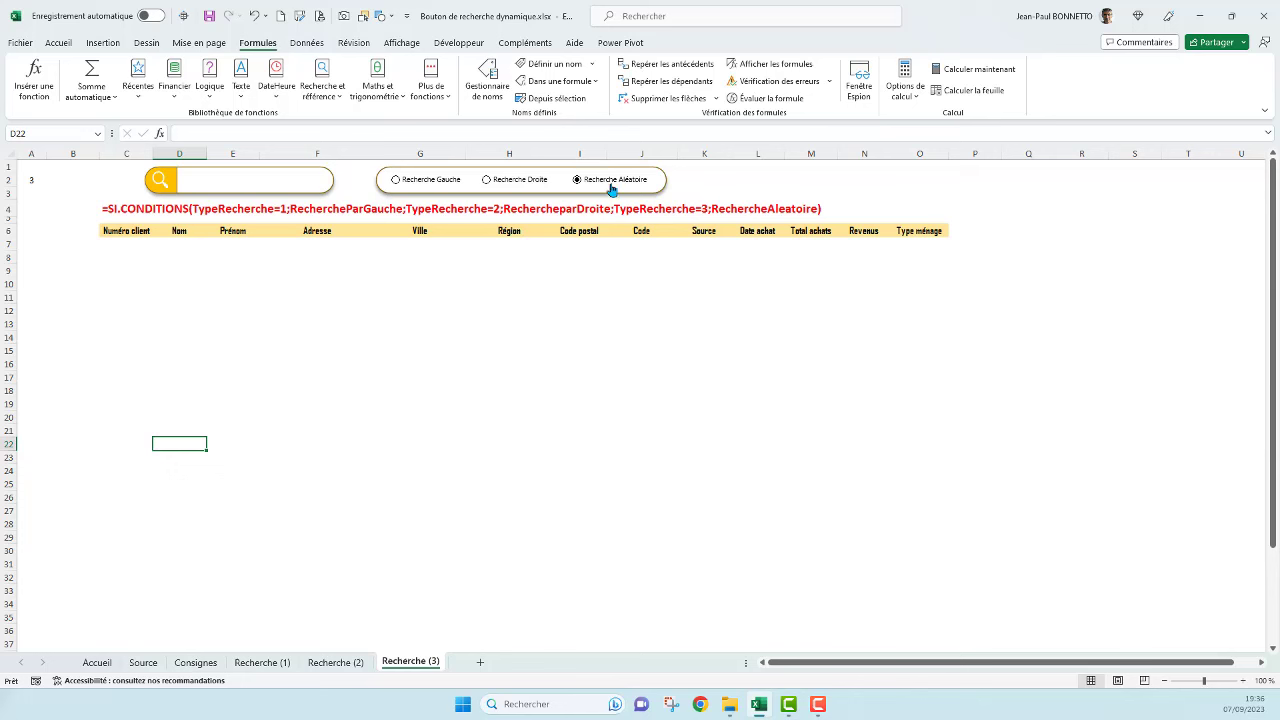
{"action": "left_click", "coordinate": [206, 177]}
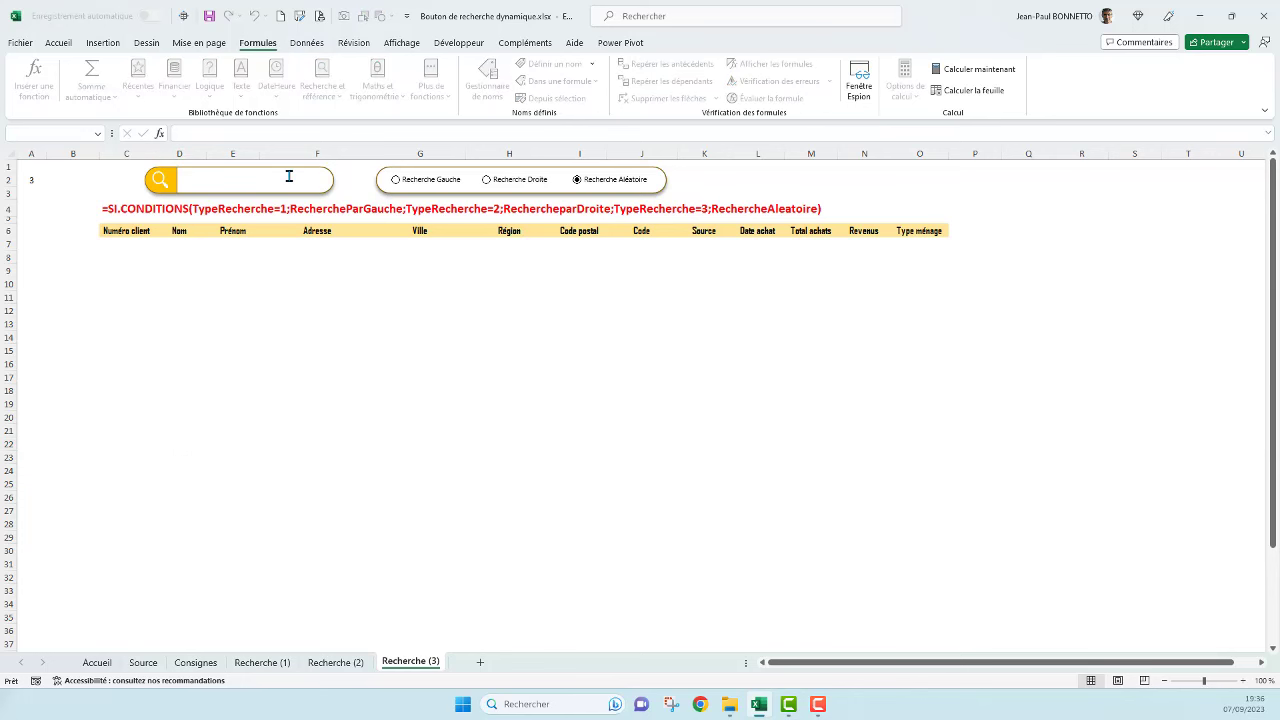
{"action": "type", "text": "jean"}
{"action": "left_click", "coordinate": [243, 294]}
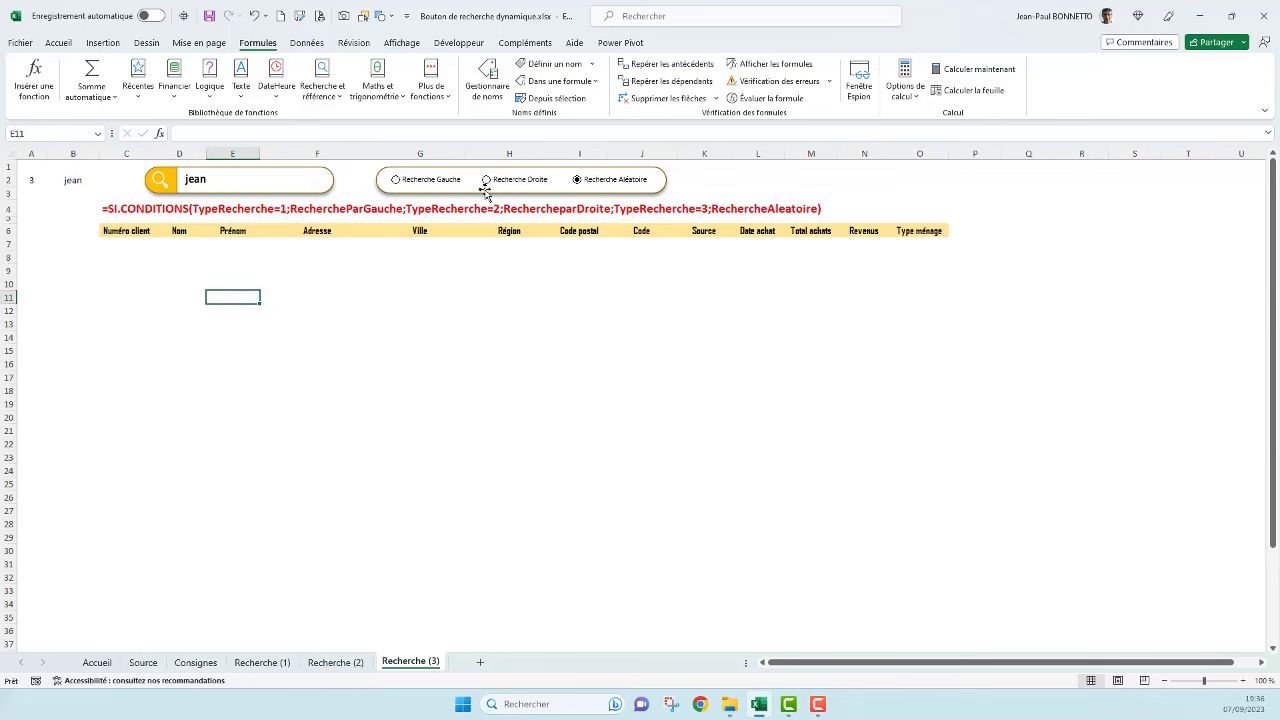
{"action": "left_click", "coordinate": [252, 178]}
{"action": "left_click", "coordinate": [190, 272]}
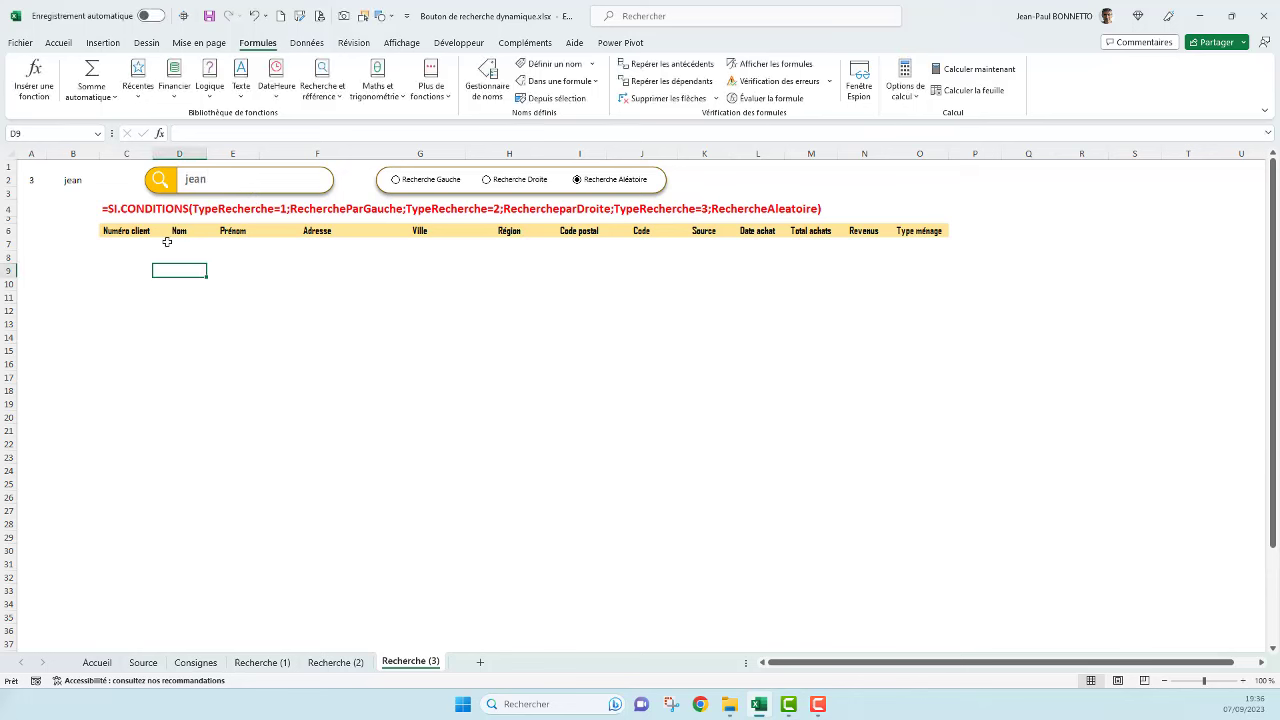
{"action": "left_click", "coordinate": [130, 245]}
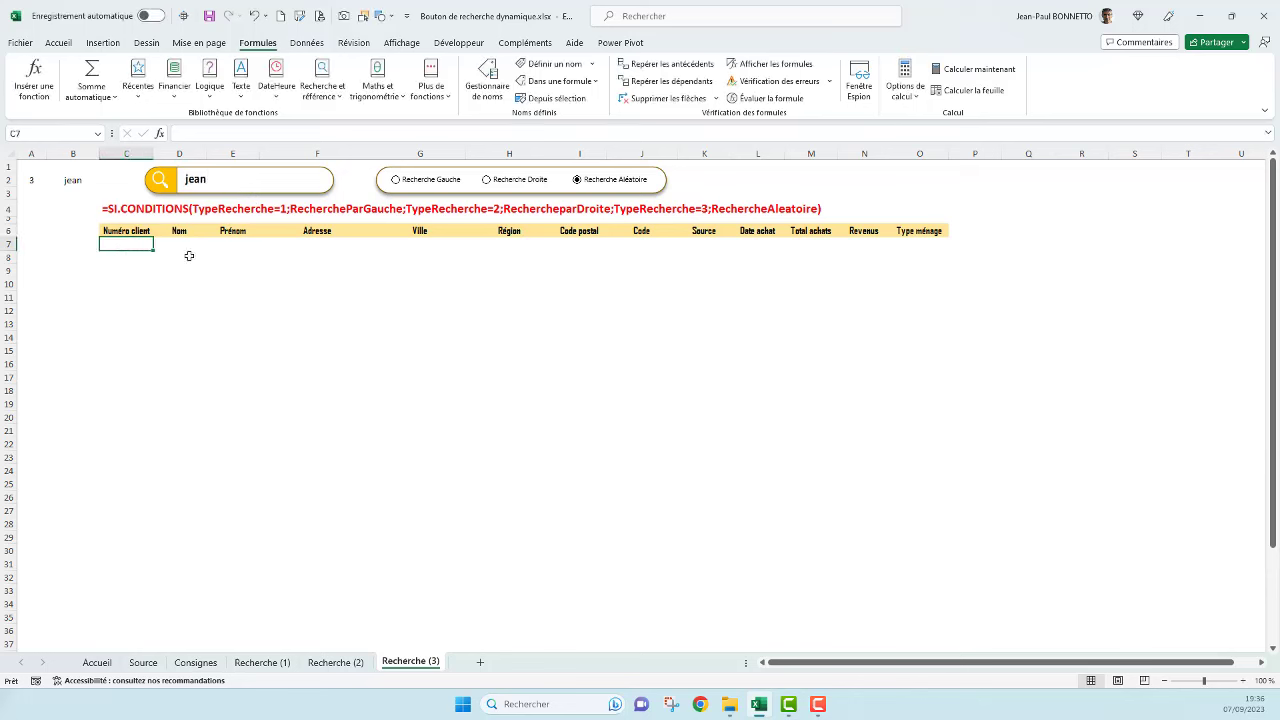
Step: Clear the text from the Recherche (3) search bar and select the "Recherche Aléatoire" option
{"action": "left_click", "coordinate": [248, 178]}
{"action": "key", "text": "BackSpace"}
{"action": "key", "text": "BackSpace"}
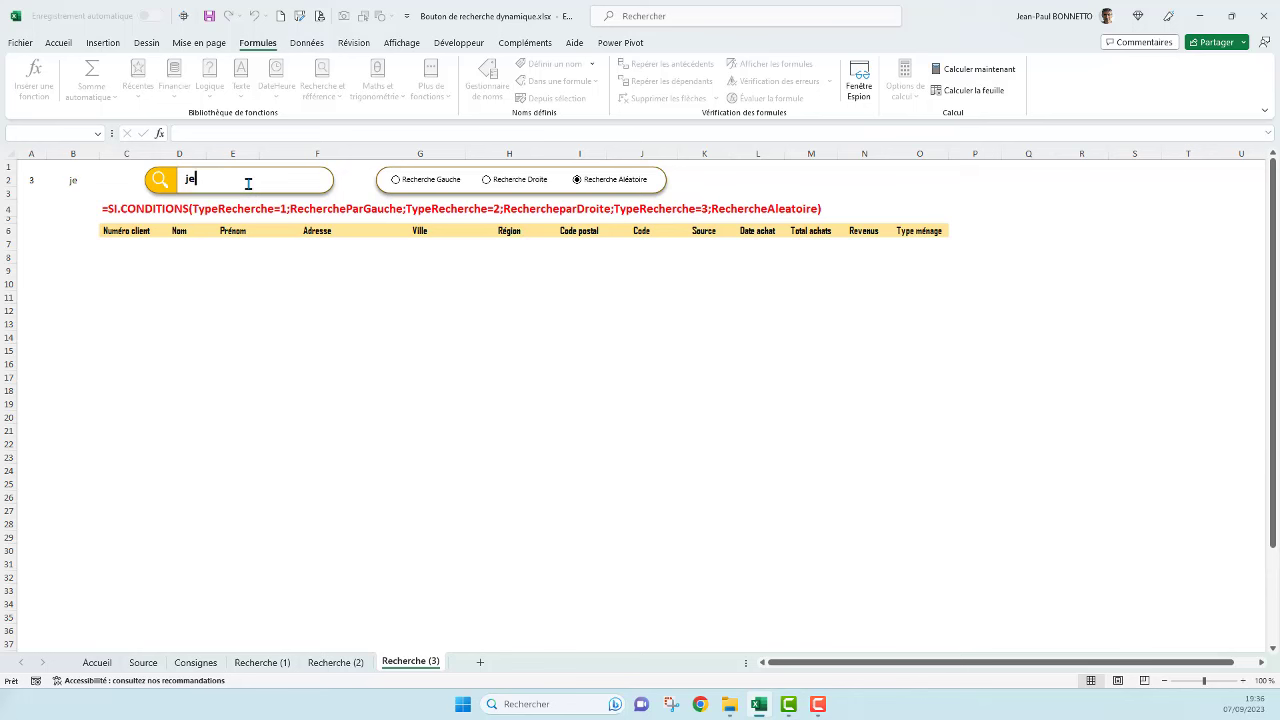
{"action": "key", "text": "BackSpace"}
{"action": "left_click", "coordinate": [577, 181]}
Step: On the Recherche (1) sheet, replace the search text with "taine" to filter the clients by the end of a region name
{"action": "left_click", "coordinate": [264, 662]}
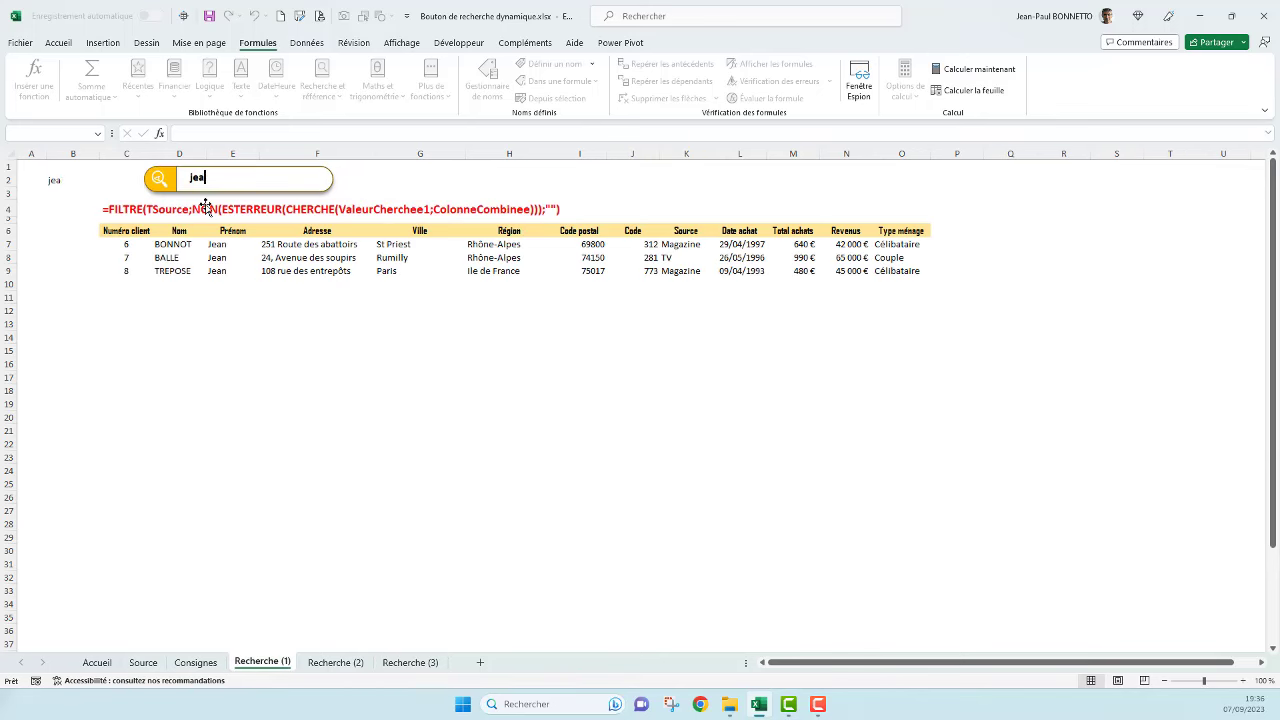
{"action": "key", "text": "BackSpace"}
{"action": "key", "text": "BackSpace"}
{"action": "key", "text": "BackSpace"}
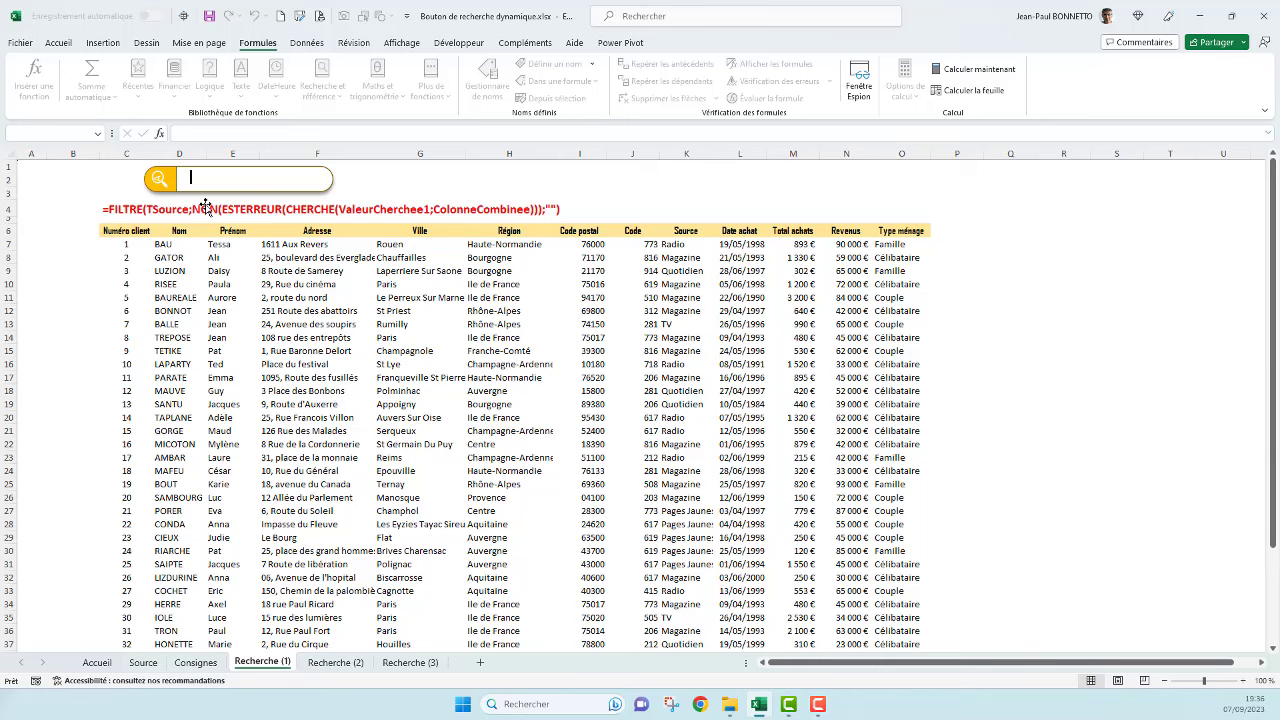
{"action": "type", "text": "taine"}
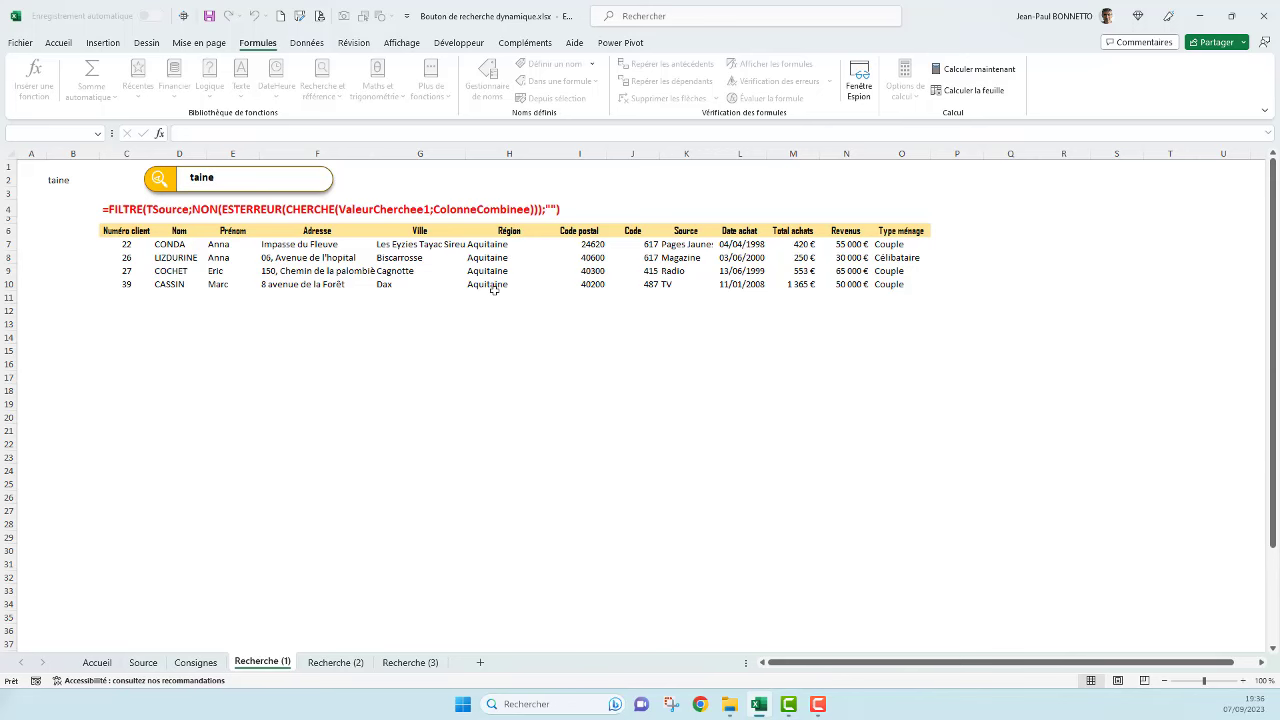
{"action": "key", "text": "Return"}
Step: Return to the Recherche (3) sheet and examine the first cells below the Numéro client, Nom and Prénom headers
{"action": "left_click", "coordinate": [406, 662]}
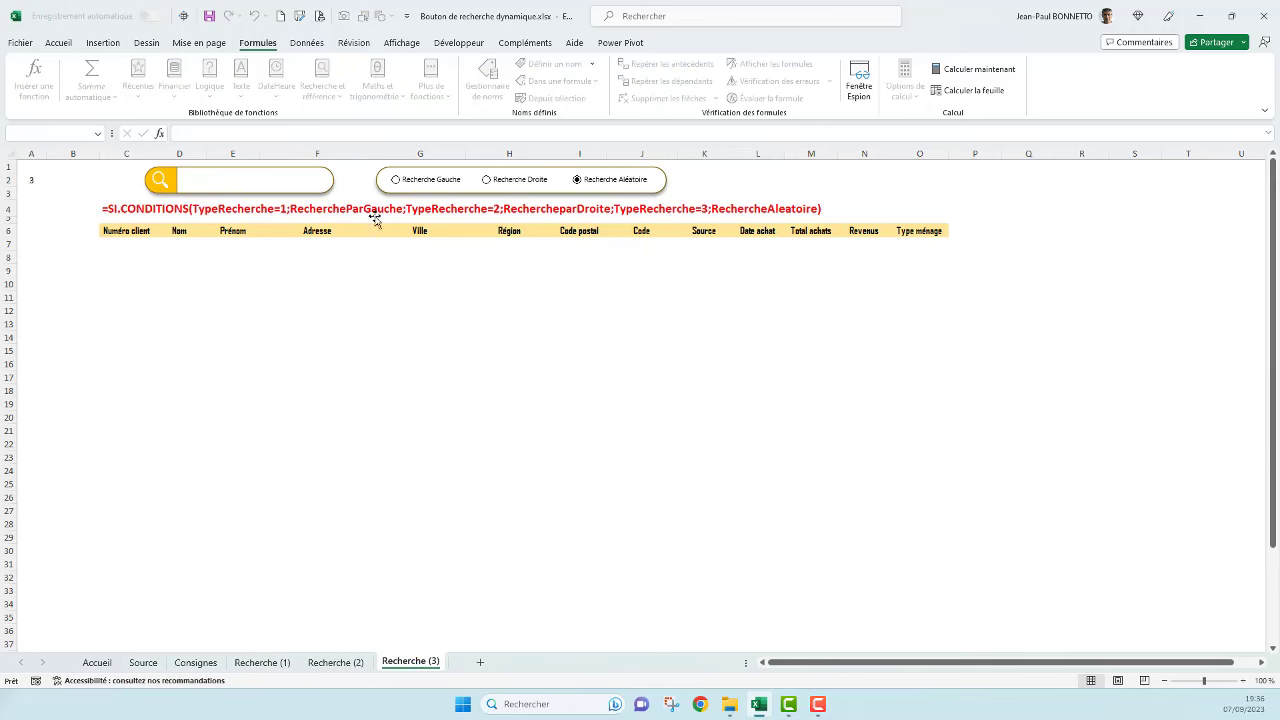
{"action": "left_click", "coordinate": [302, 310]}
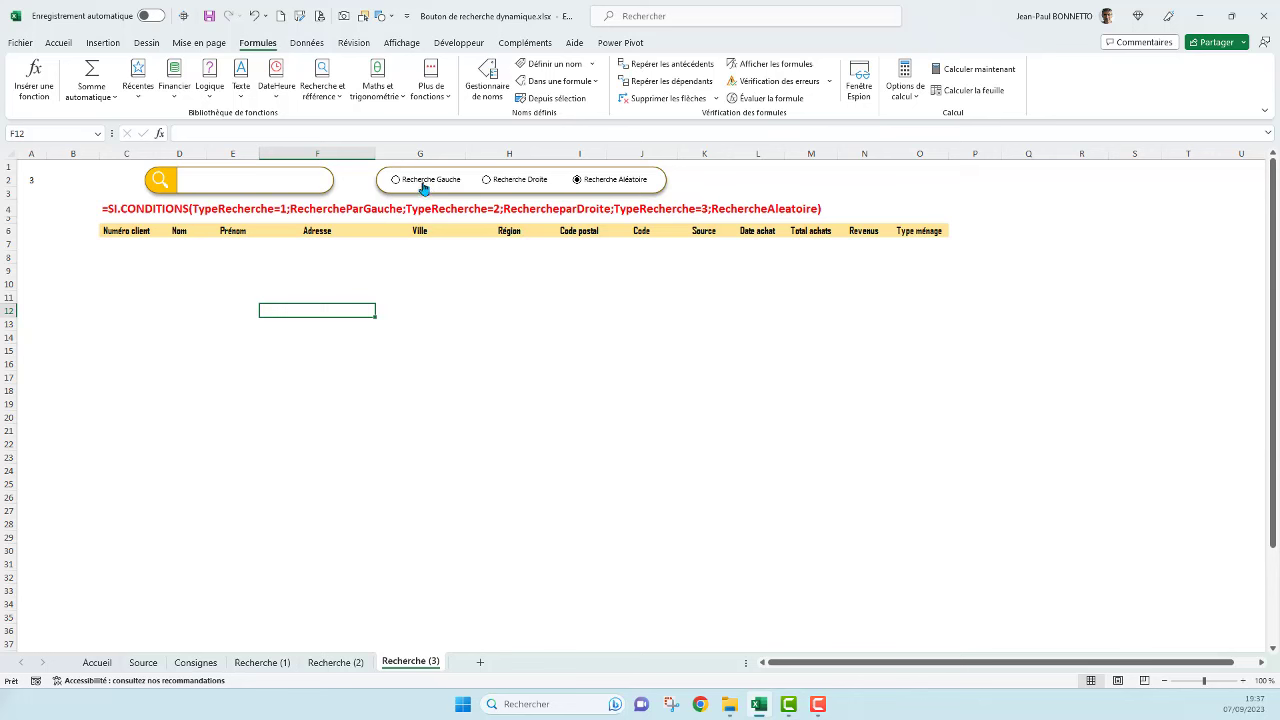
{"action": "left_click", "coordinate": [143, 244]}
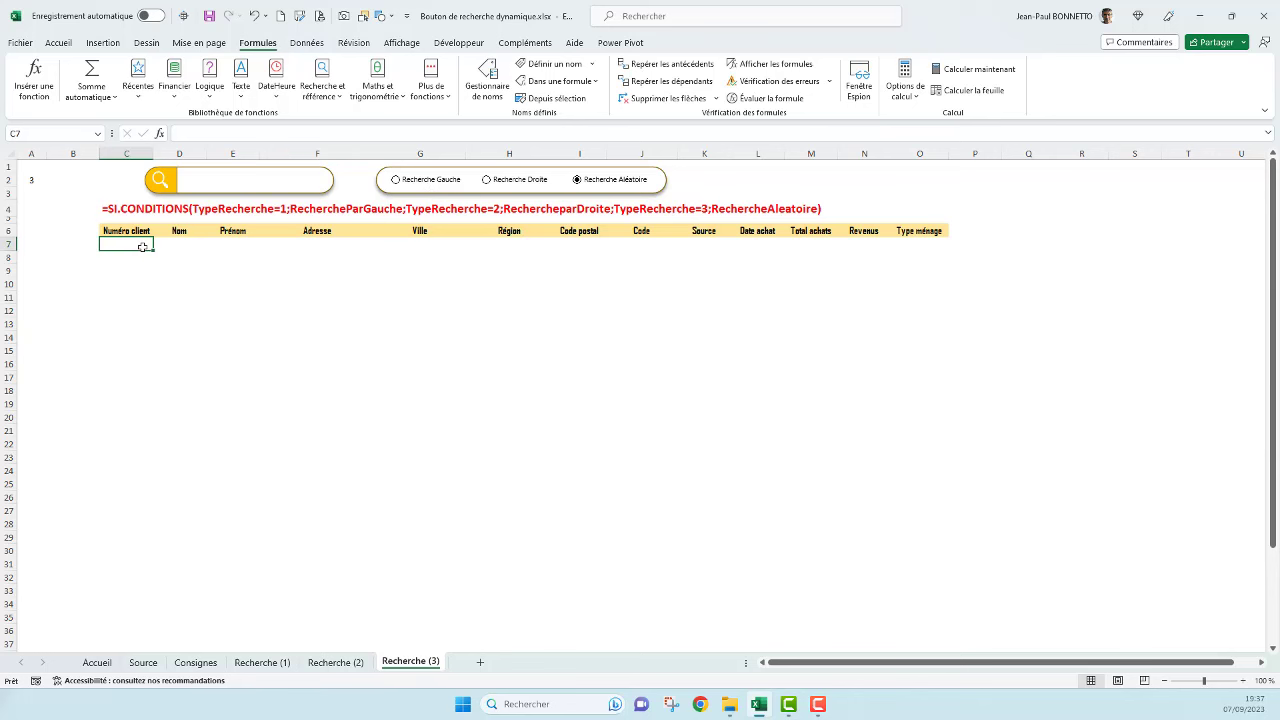
{"action": "left_click", "coordinate": [180, 248]}
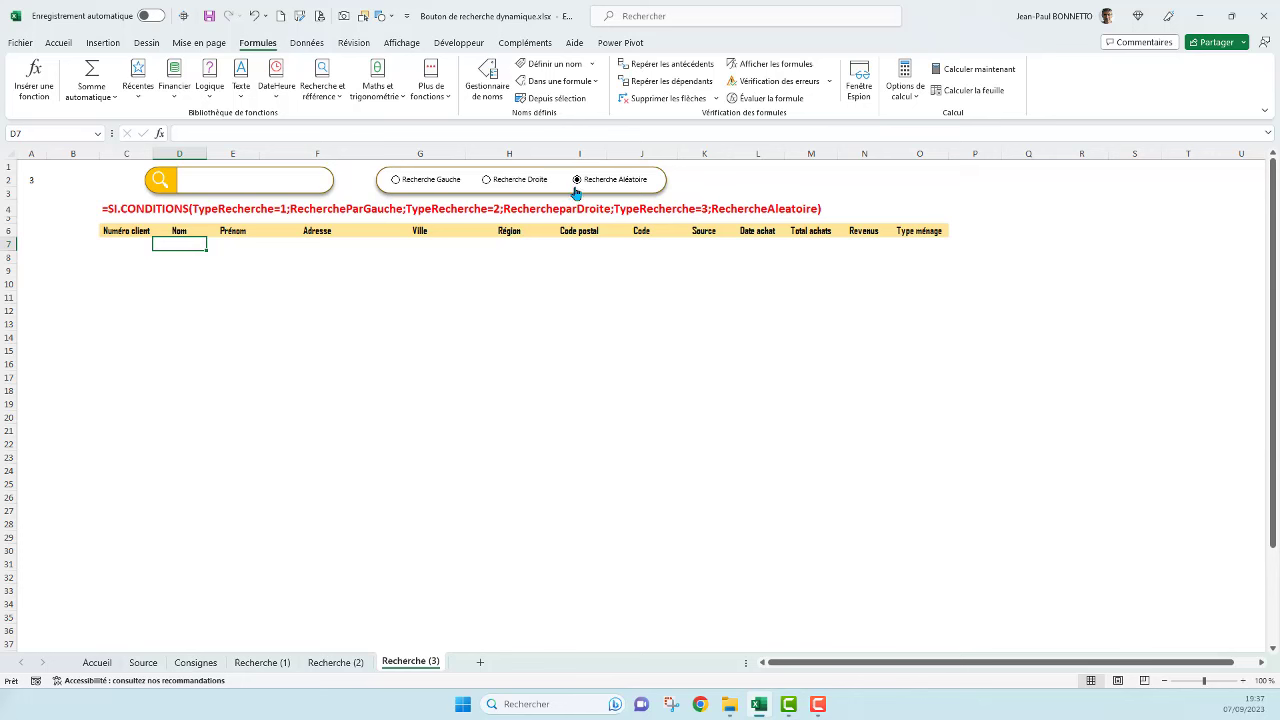
{"action": "key", "text": "Right"}
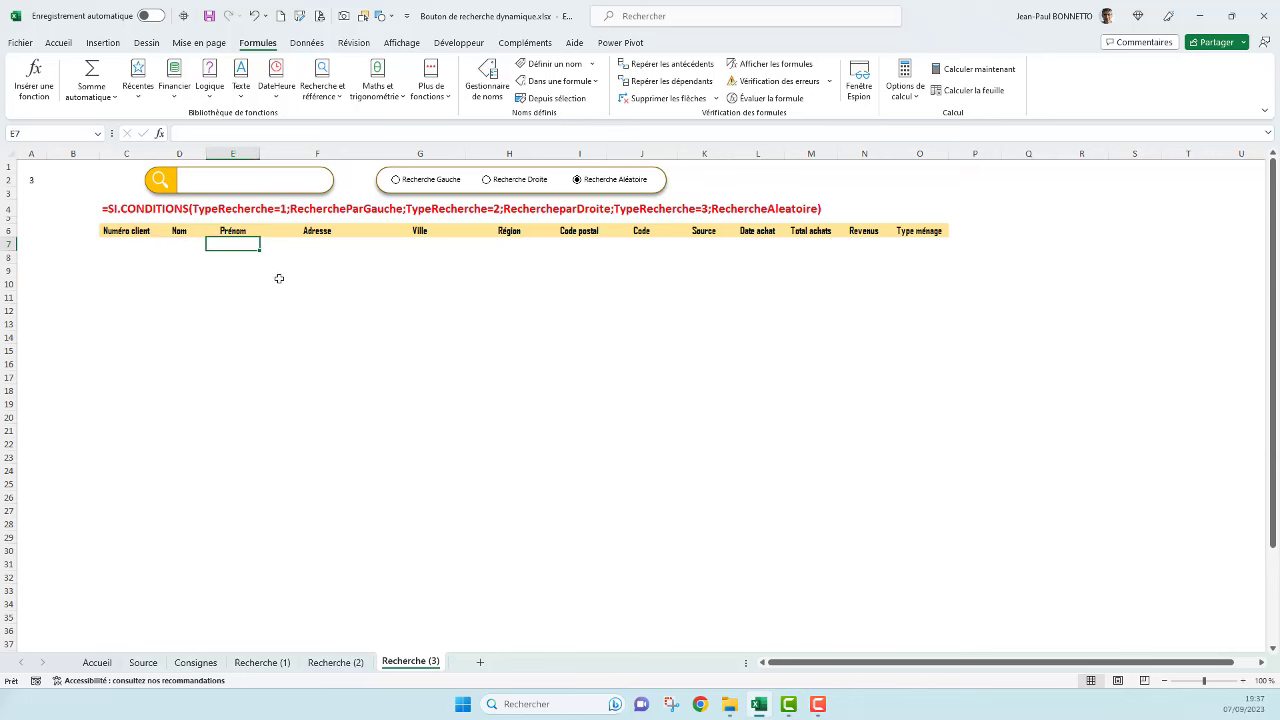
Step: Cycle through the Gauche, Droite and Aléatoire search types, checking linked cell A2, and leave "Recherche Aléatoire" selected
{"action": "left_click", "coordinate": [485, 182]}
{"action": "left_click", "coordinate": [397, 180]}
{"action": "left_click", "coordinate": [33, 179]}
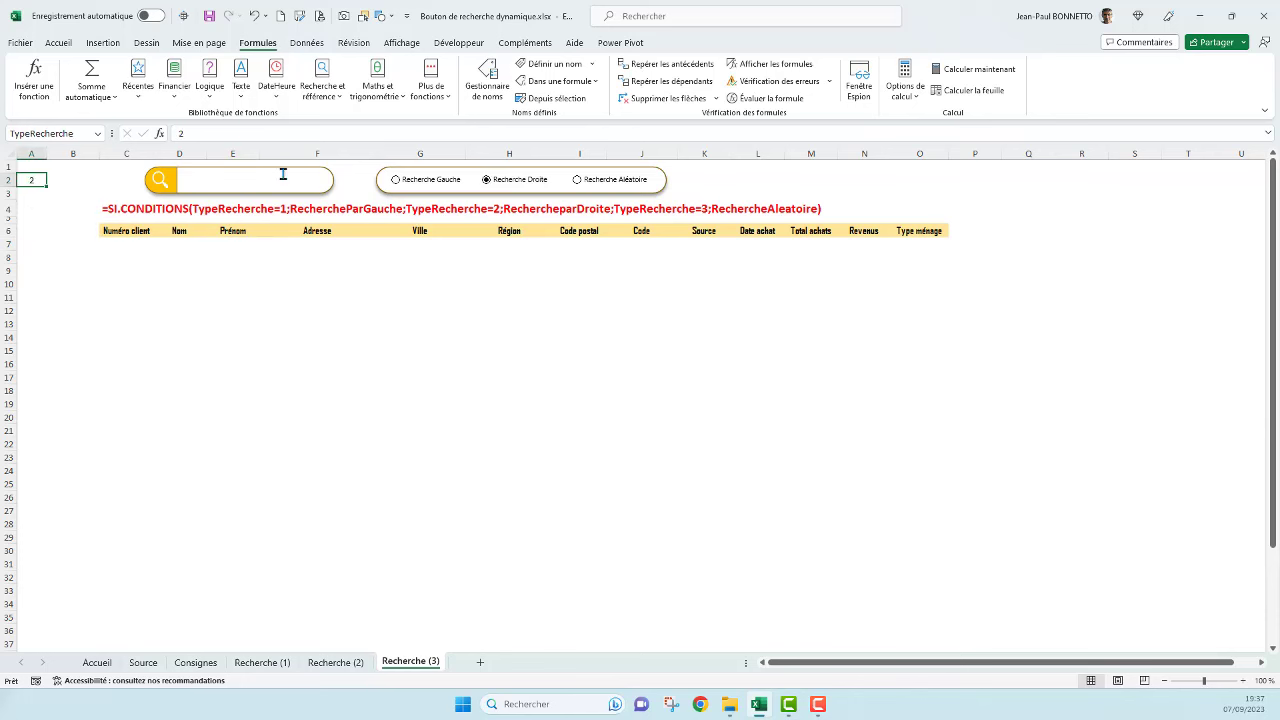
{"action": "left_click", "coordinate": [577, 180]}
{"action": "left_click", "coordinate": [395, 181]}
{"action": "left_click", "coordinate": [486, 182]}
{"action": "left_click", "coordinate": [579, 181]}
{"action": "left_click", "coordinate": [203, 291]}
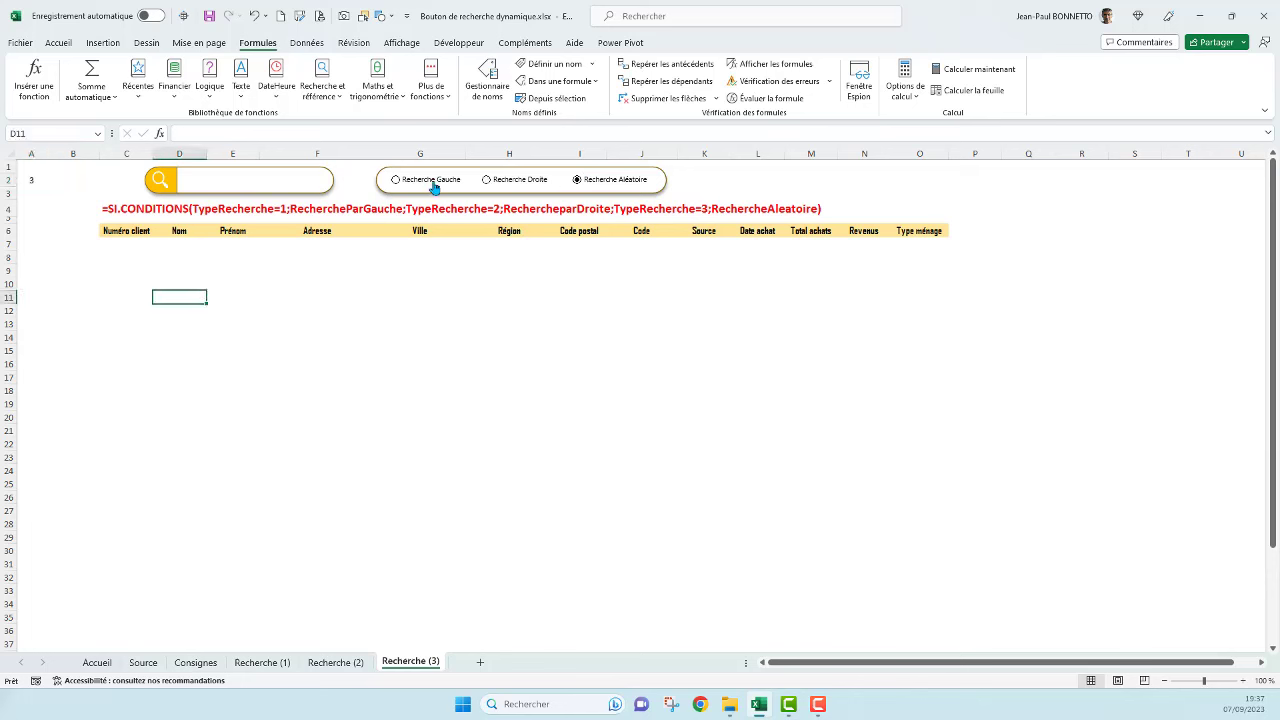
Step: Look at the "Casse respectée" check box on the Recherche (2) sheet and return to Recherche (3)
{"action": "left_click", "coordinate": [280, 268]}
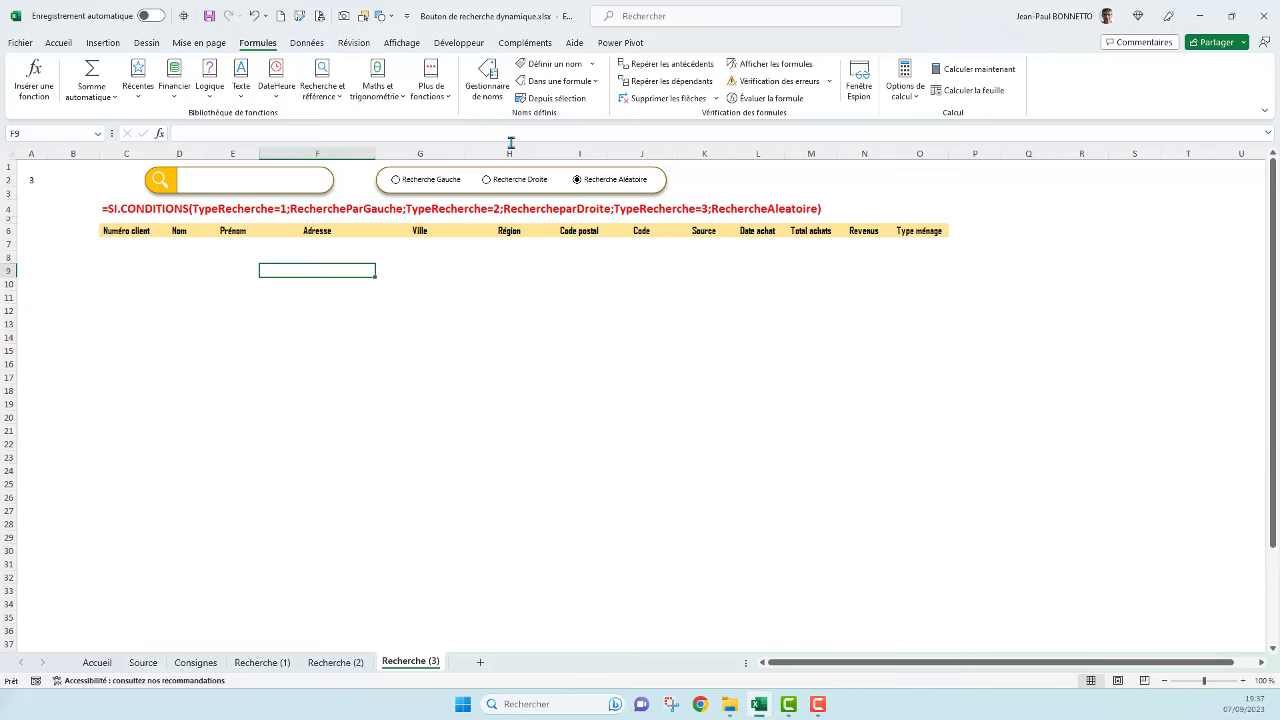
{"action": "left_click", "coordinate": [797, 178]}
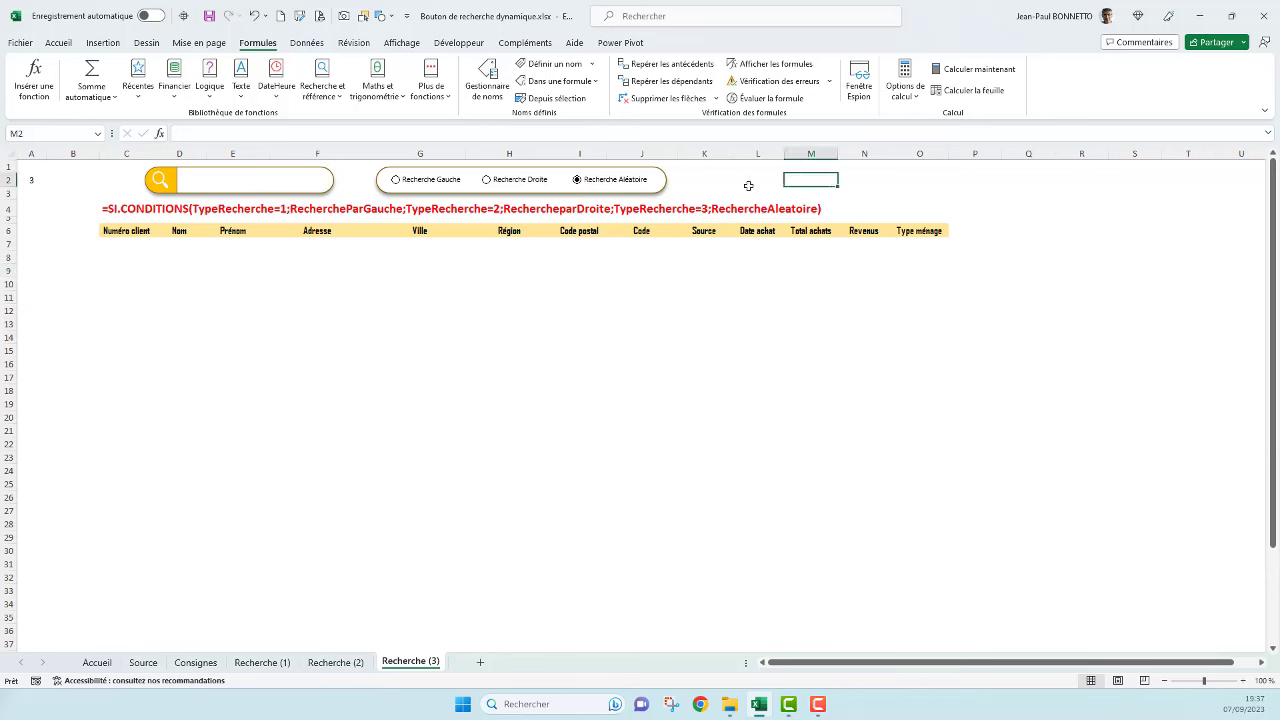
{"action": "left_click", "coordinate": [342, 662]}
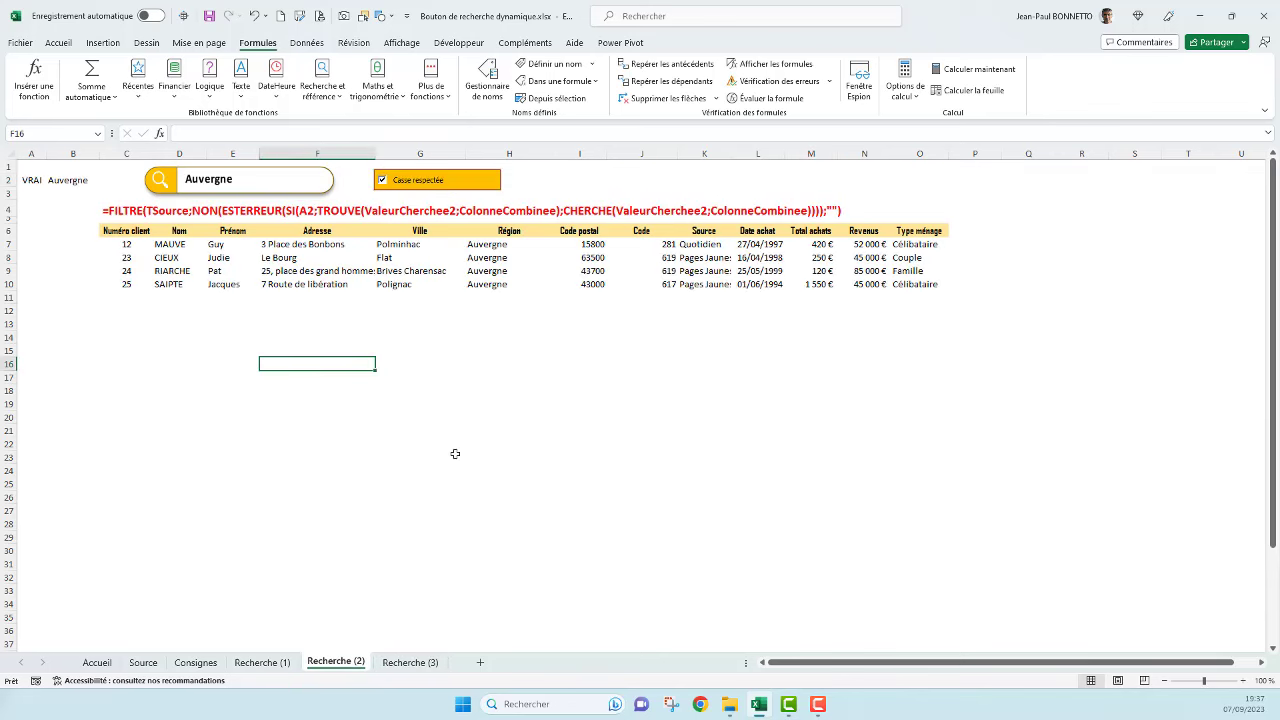
{"action": "left_click", "coordinate": [398, 662]}
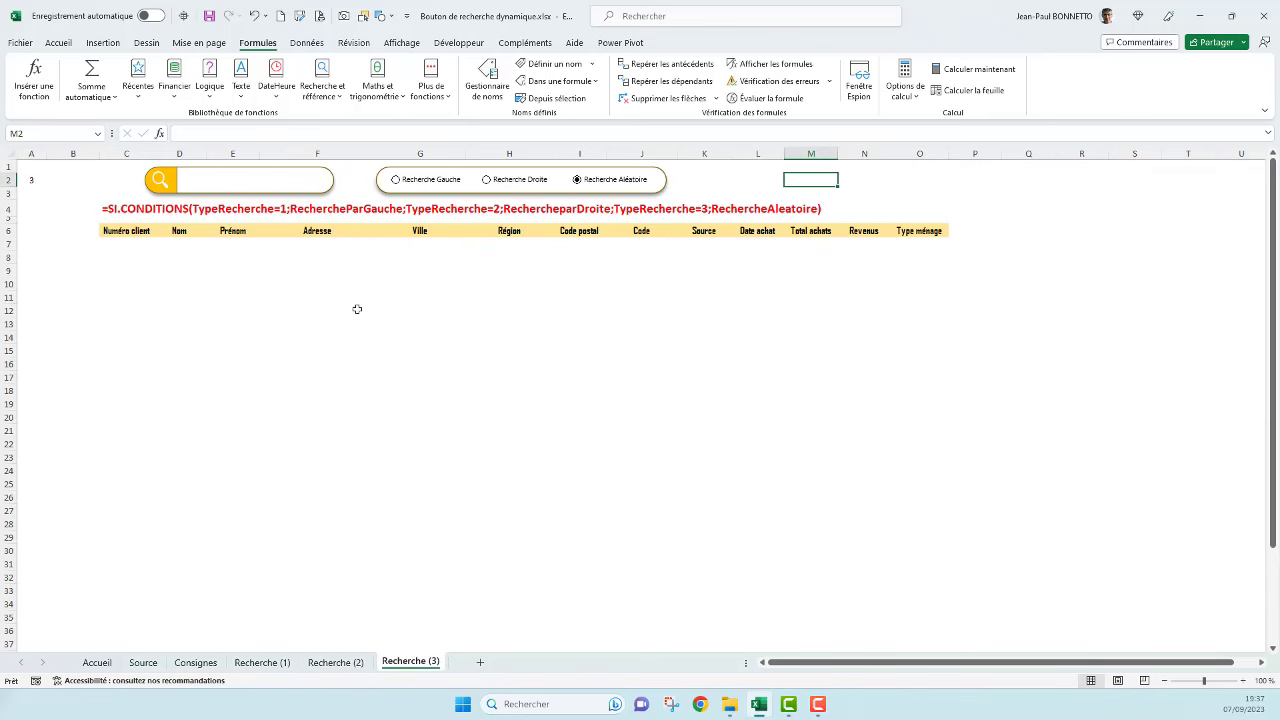
Step: Switch between "Recherche Gauche" and "Recherche Droite", and set the search type back to "Recherche Aléatoire"
{"action": "left_click", "coordinate": [486, 182]}
{"action": "left_click", "coordinate": [486, 181]}
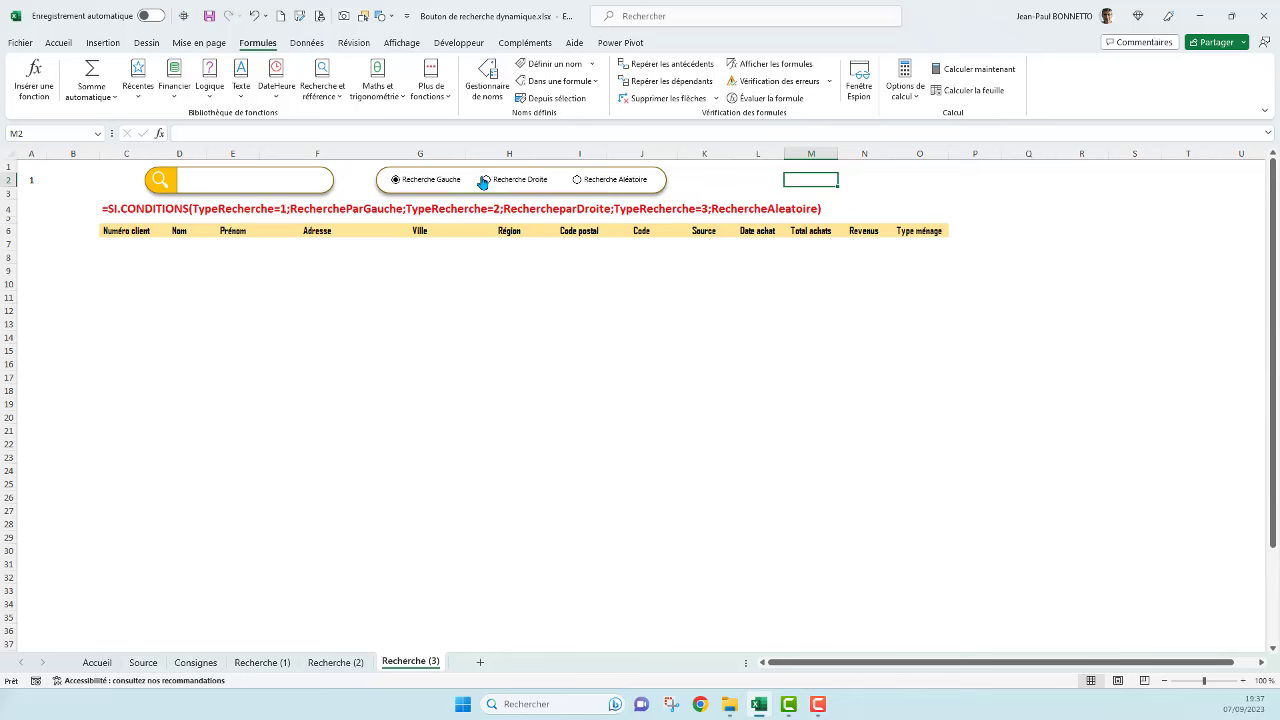
{"action": "left_click", "coordinate": [577, 181]}
{"action": "left_click", "coordinate": [716, 180]}
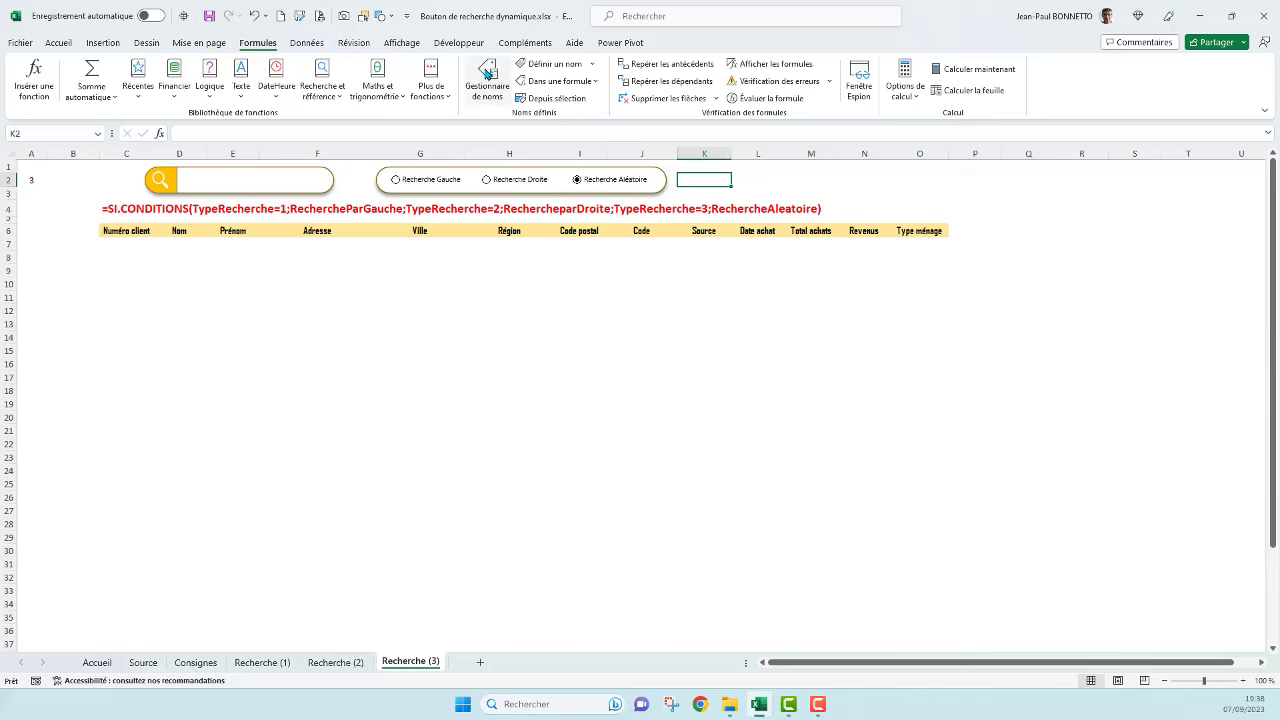
Step: Draw a form-control option button over cells L2:M2 and place two copies of it beside it along row 2
{"action": "left_click", "coordinate": [459, 43]}
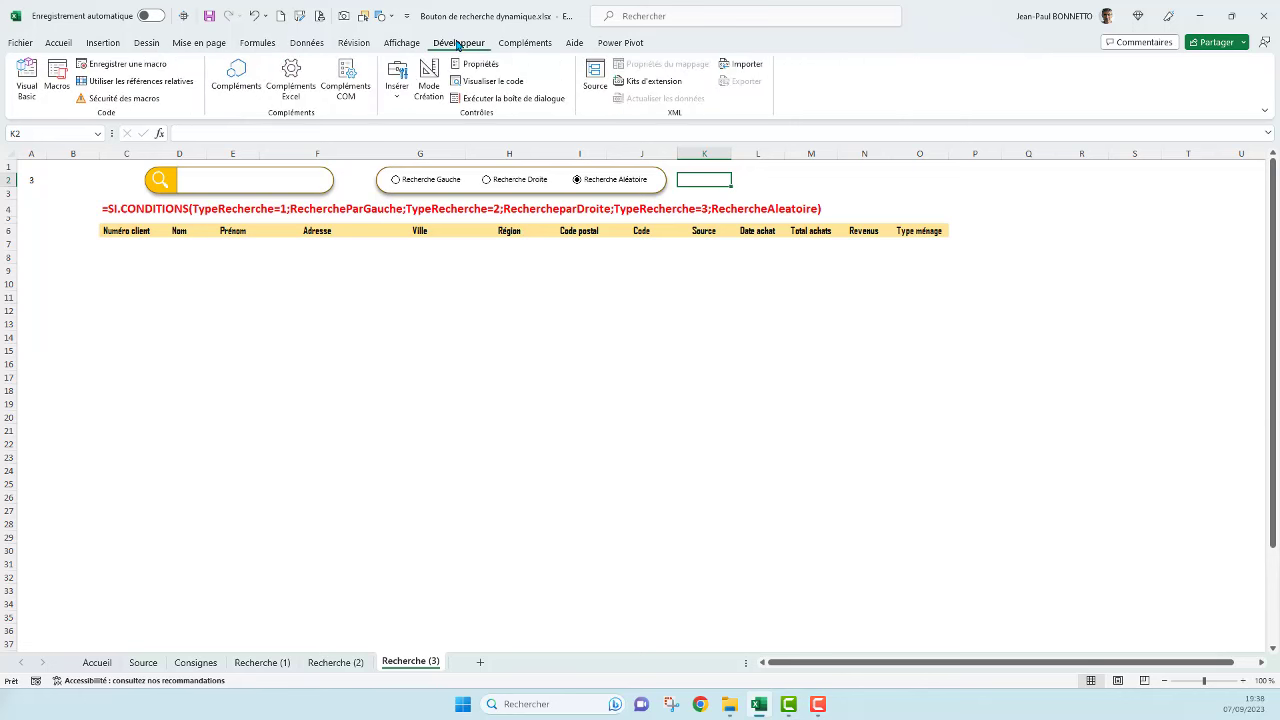
{"action": "left_click", "coordinate": [397, 90]}
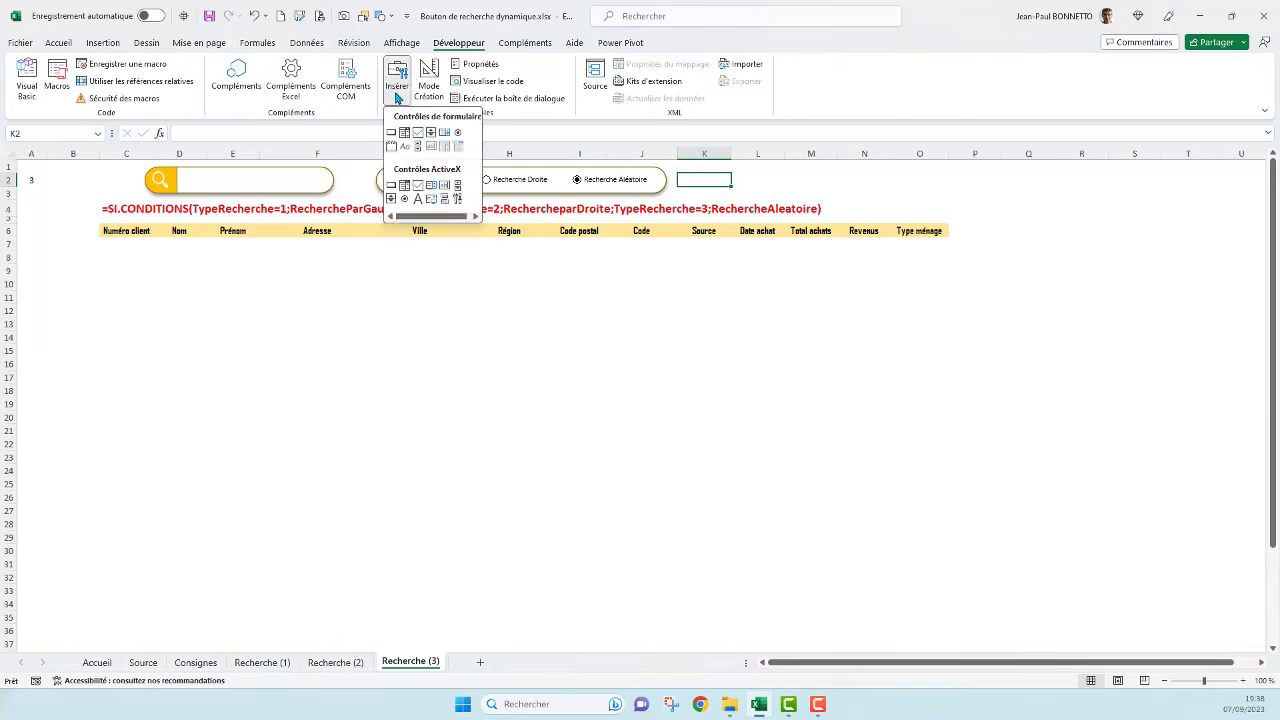
{"action": "left_click", "coordinate": [458, 137]}
{"action": "left_click_drag", "start_coordinate": [769, 174], "coordinate": [828, 194]}
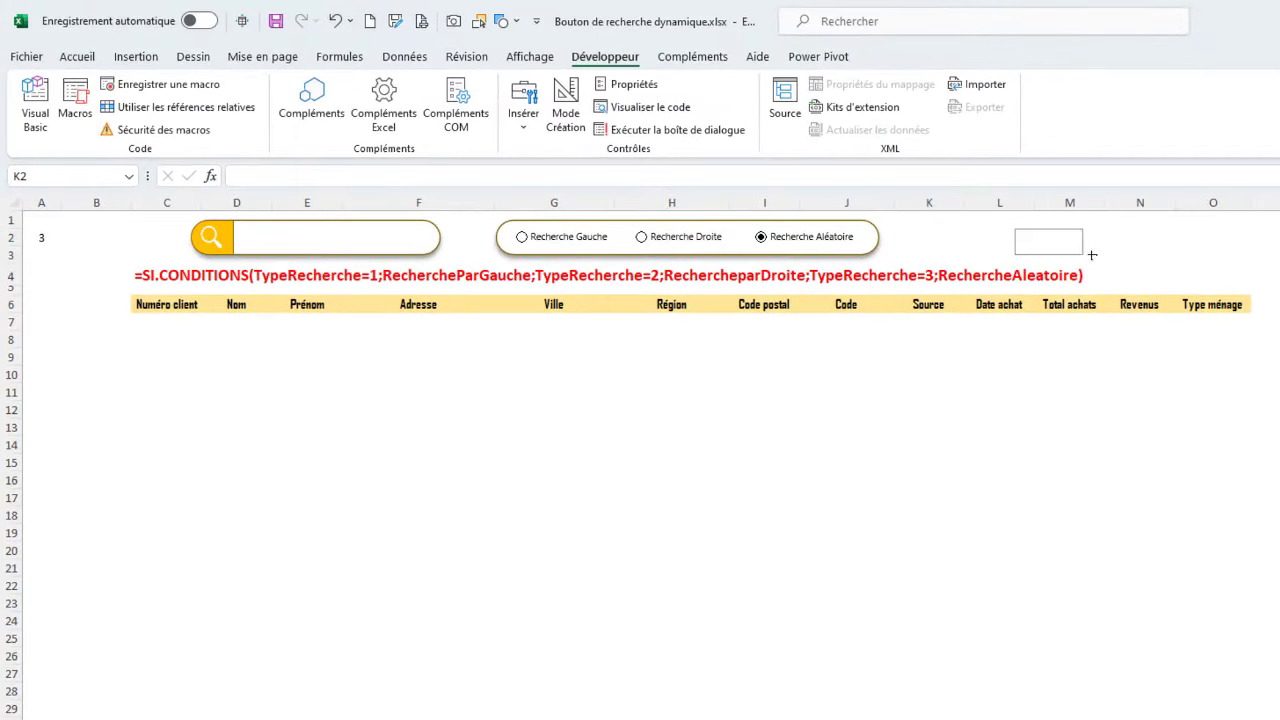
{"action": "left_click_drag", "start_coordinate": [1092, 255], "coordinate": [1124, 252]}
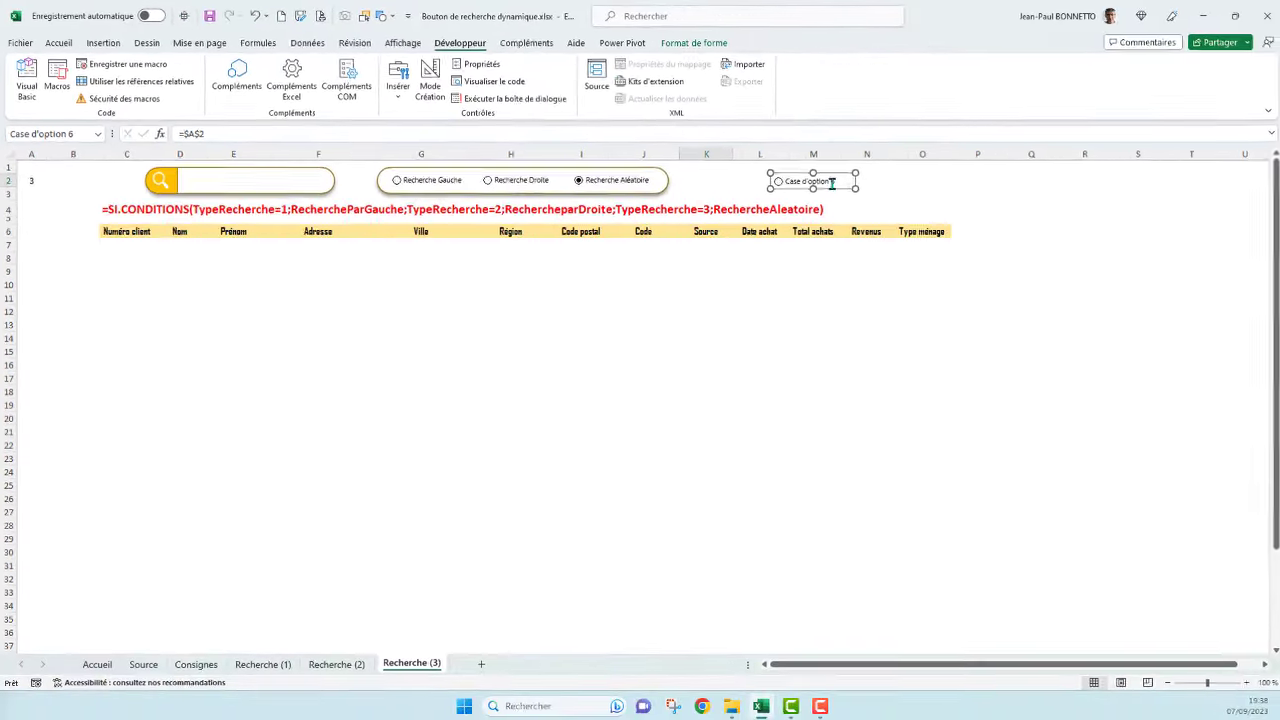
{"action": "left_click_drag", "start_coordinate": [838, 192], "coordinate": [1021, 186], "text": "ctrl"}
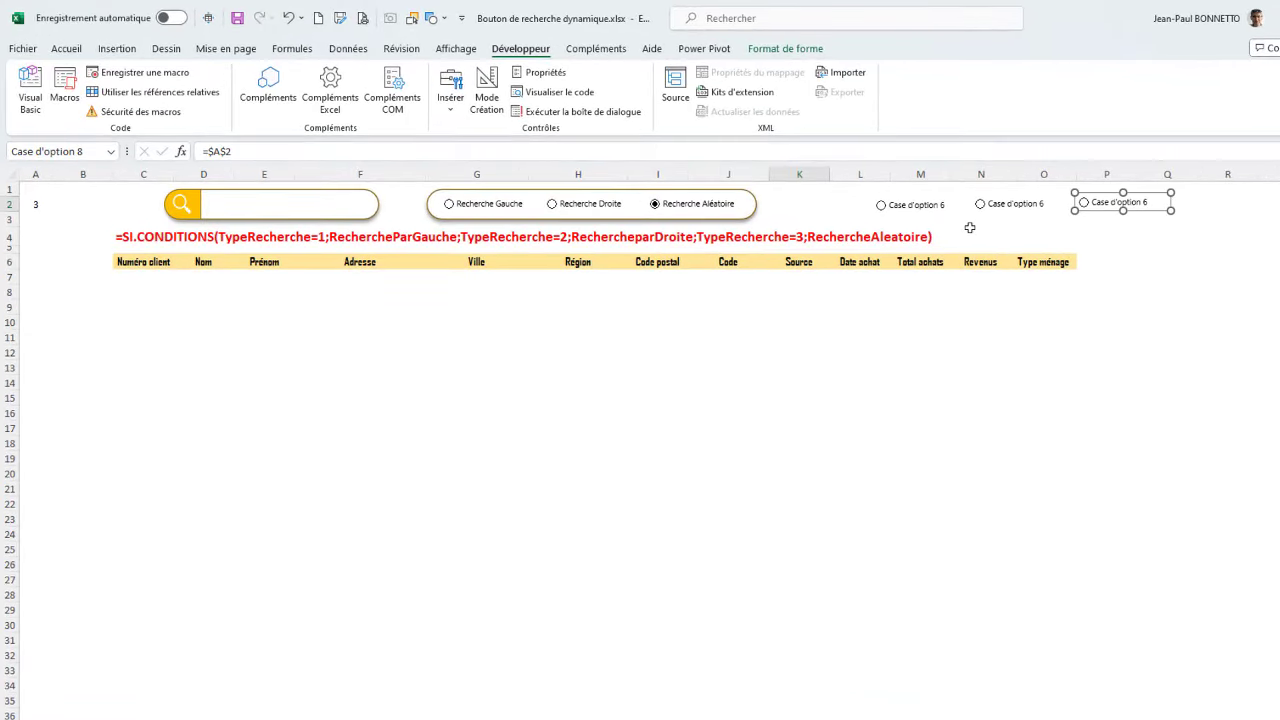
Step: Set the first new option button's linked cell to $A$3 in its control format
{"action": "right_click", "coordinate": [914, 207]}
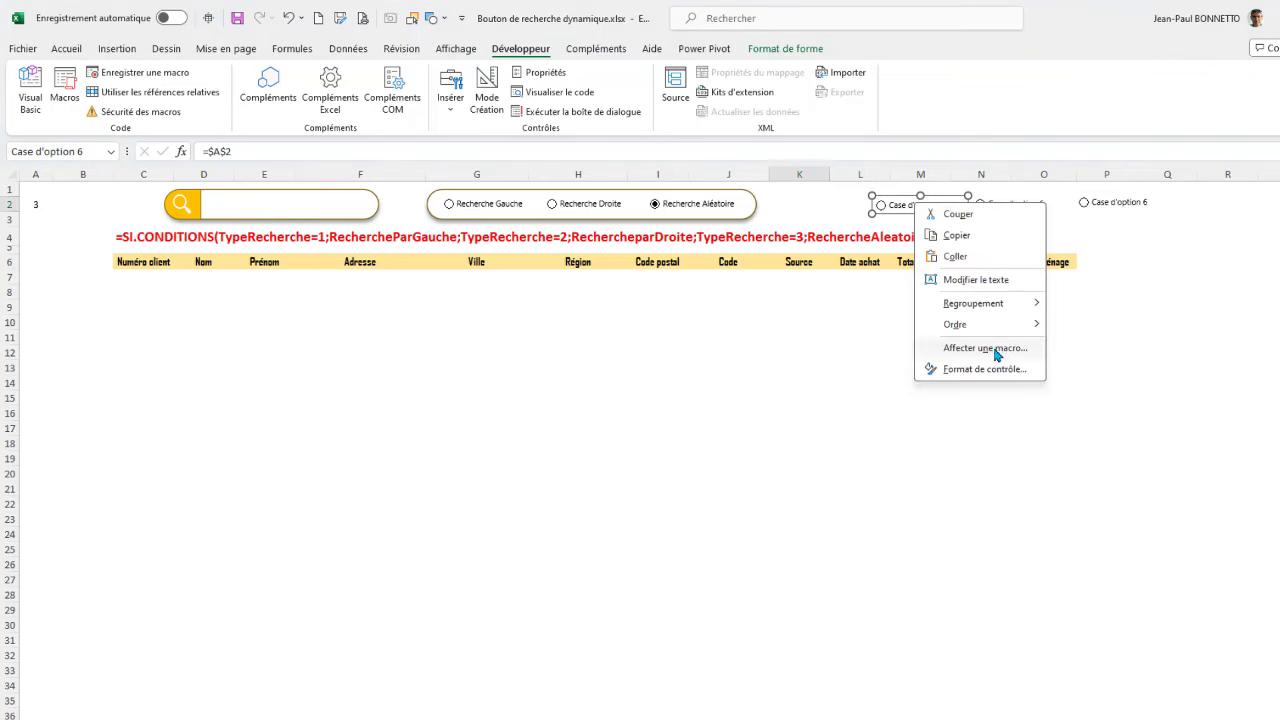
{"action": "left_click", "coordinate": [985, 369]}
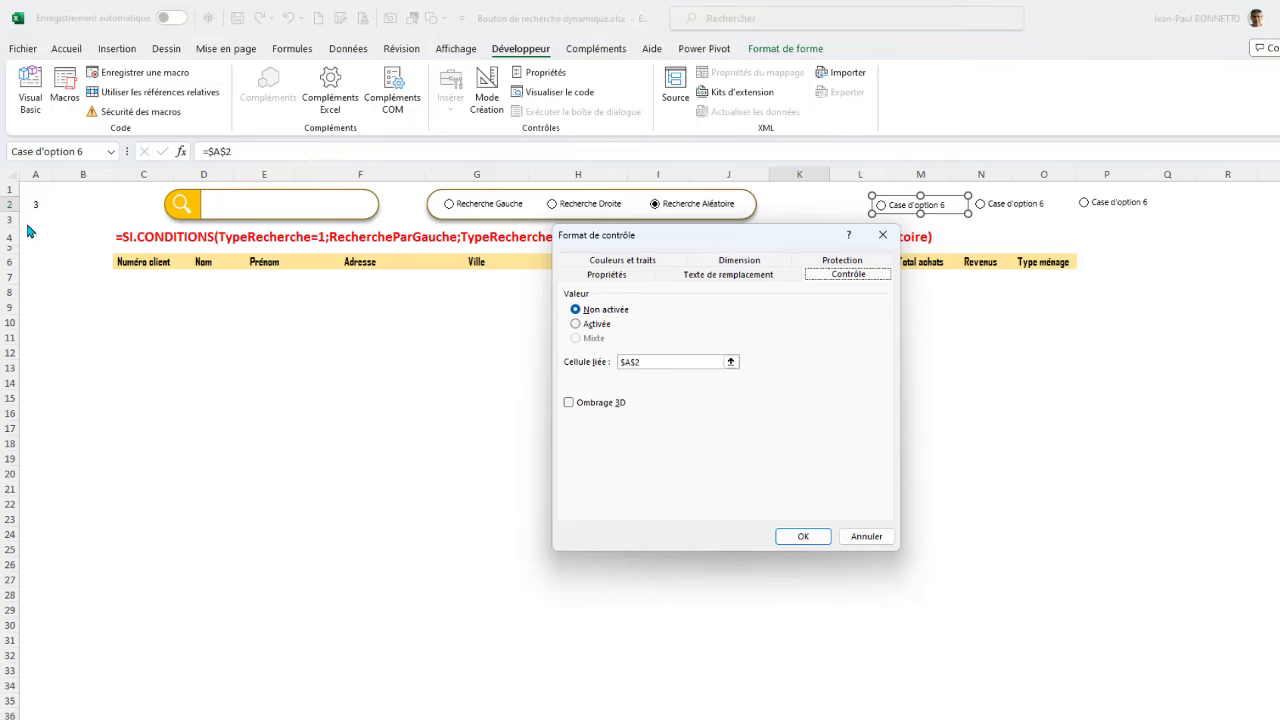
{"action": "left_click", "coordinate": [733, 367]}
{"action": "left_click", "coordinate": [36, 219]}
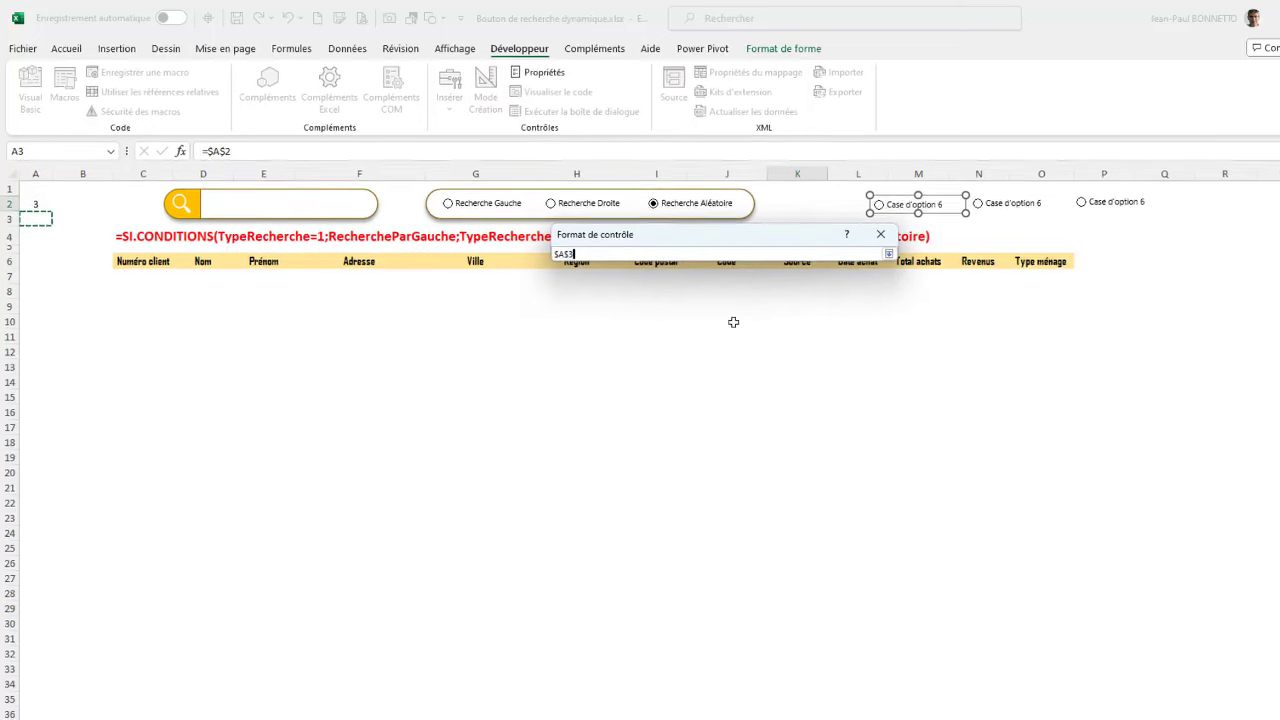
{"action": "left_click", "coordinate": [888, 254]}
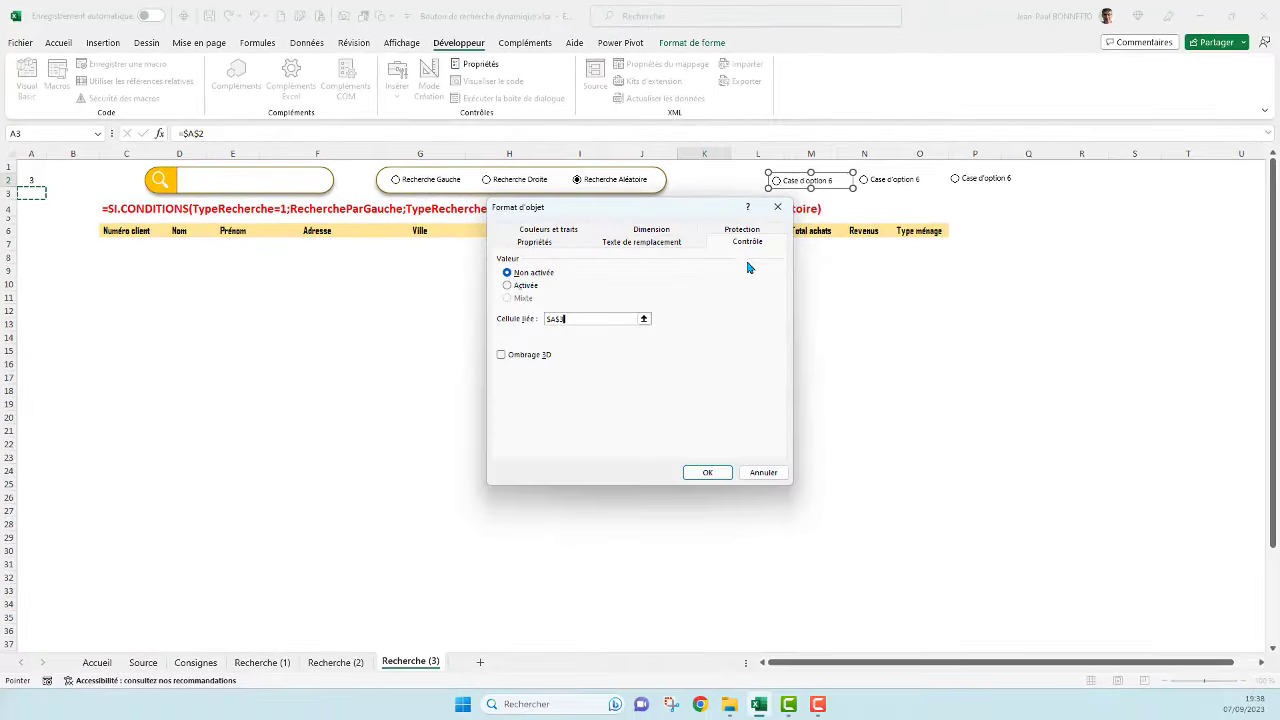
{"action": "left_click", "coordinate": [707, 473]}
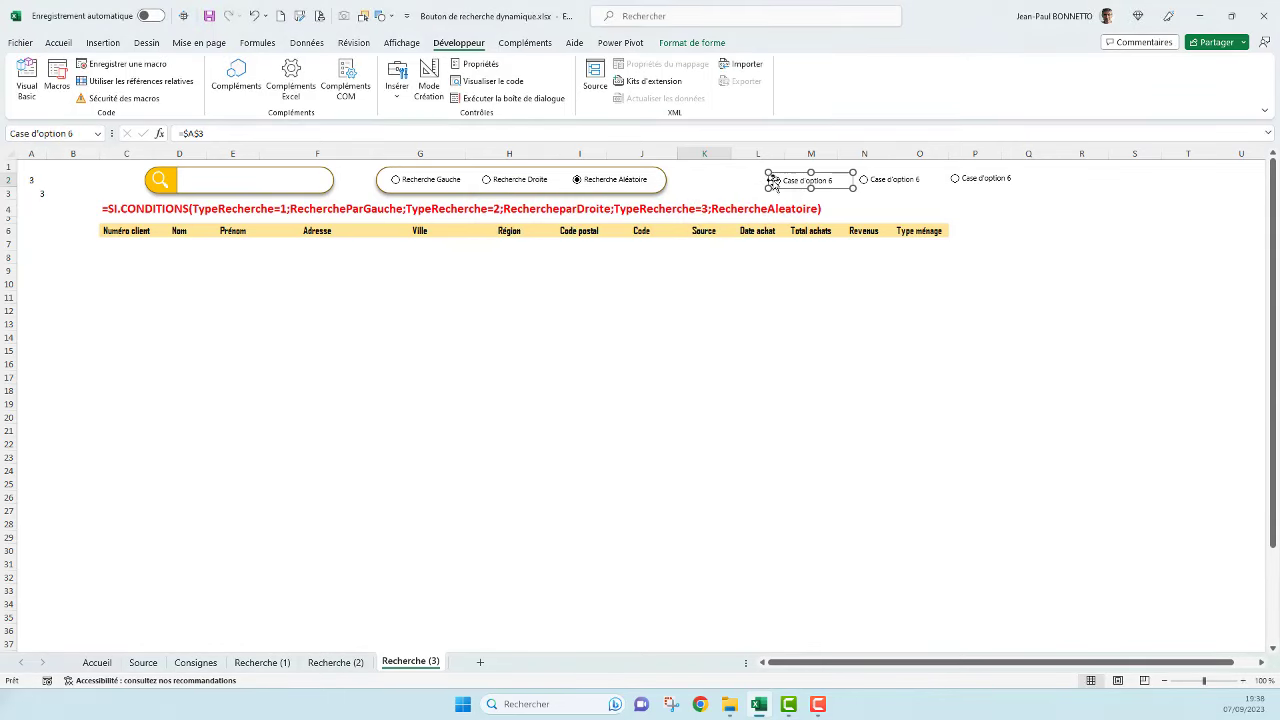
Step: Activate the first and third new option buttons to check the value each sends to the linked cell
{"action": "left_click", "coordinate": [798, 295]}
{"action": "left_click", "coordinate": [778, 186]}
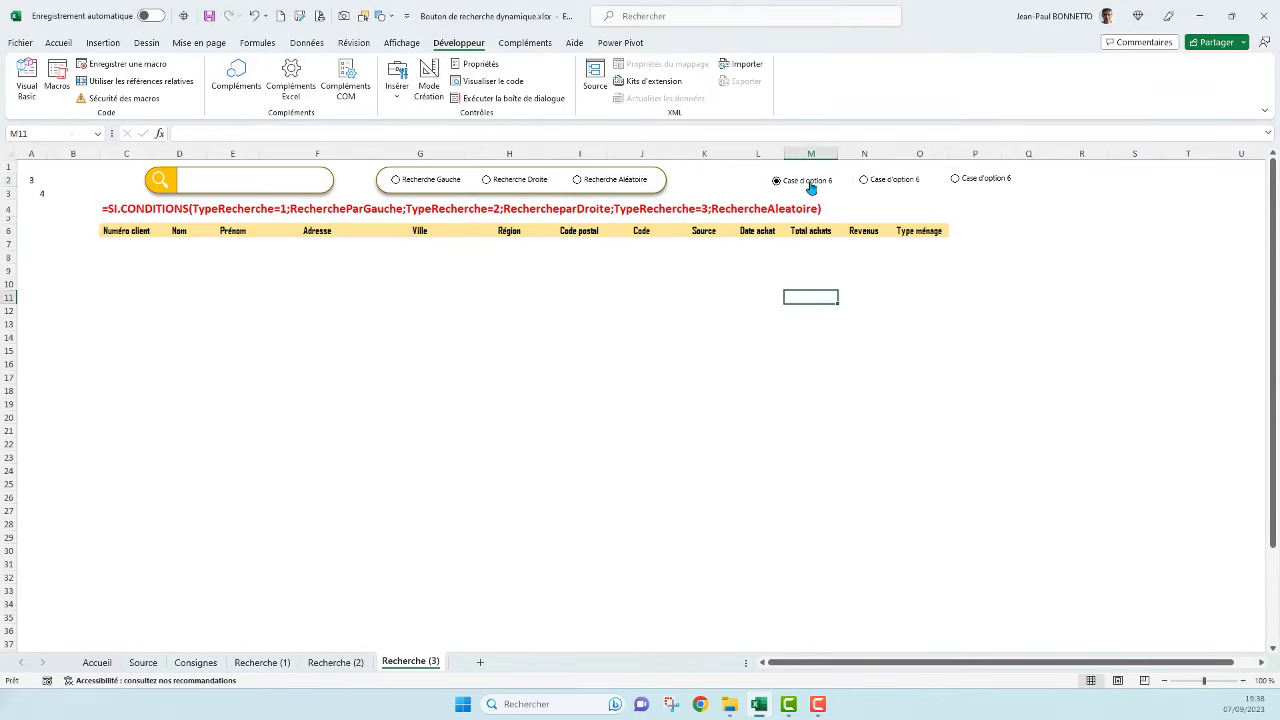
{"action": "left_click", "coordinate": [955, 181]}
Step: Try to delete the first and second new option buttons in row 2
{"action": "right_click", "coordinate": [789, 184]}
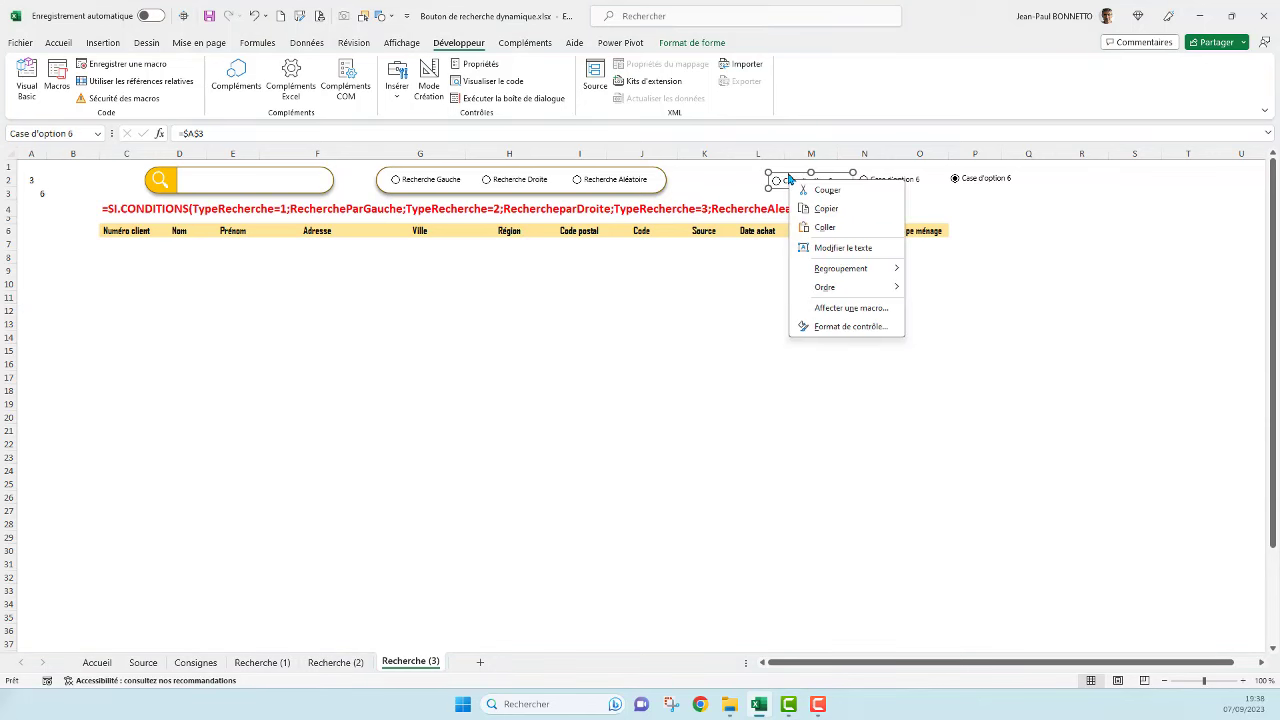
{"action": "left_click", "coordinate": [788, 173]}
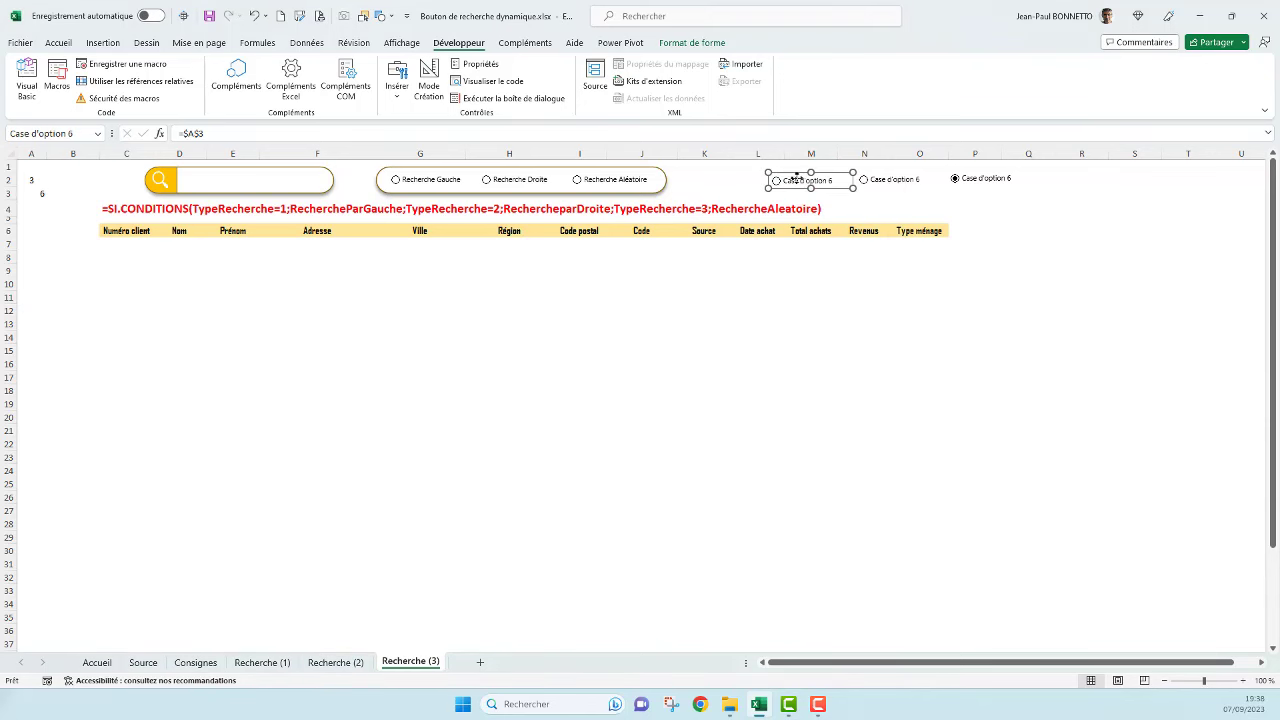
{"action": "right_click", "coordinate": [797, 179]}
{"action": "left_click", "coordinate": [797, 179]}
{"action": "left_click", "coordinate": [797, 179]}
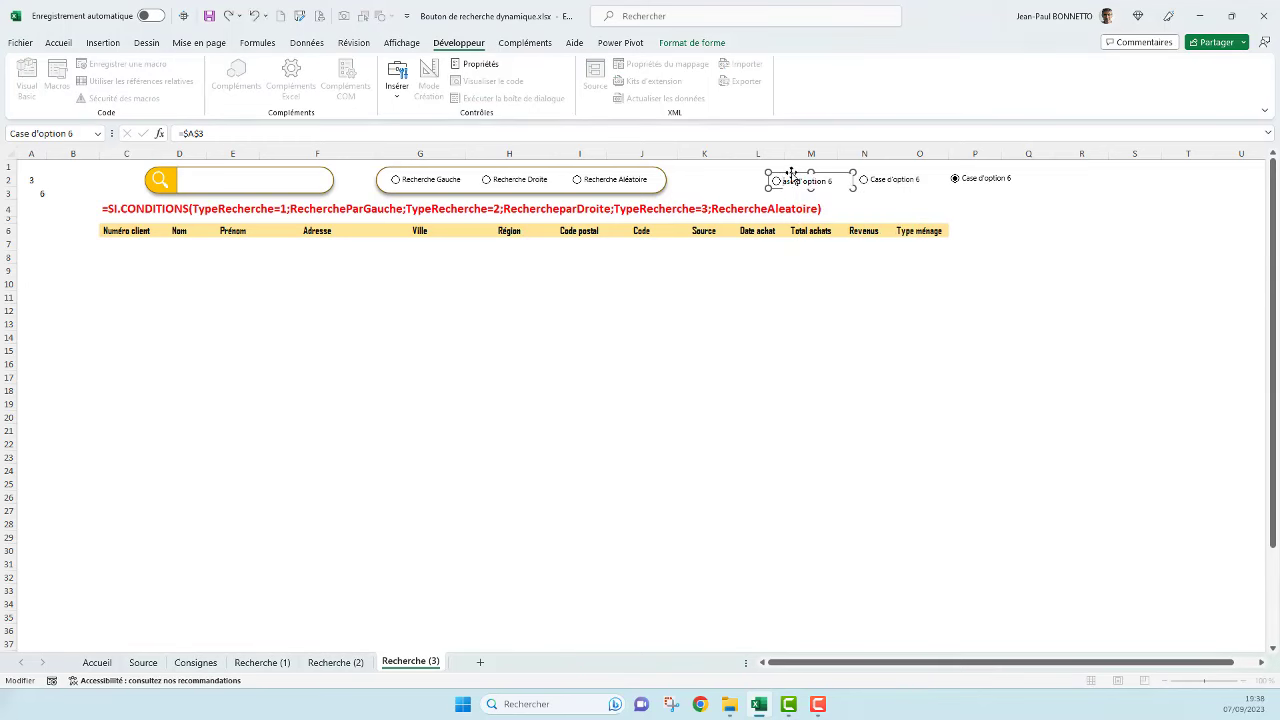
{"action": "key", "text": "Delete"}
{"action": "key", "text": "Delete"}
{"action": "key", "text": "Escape"}
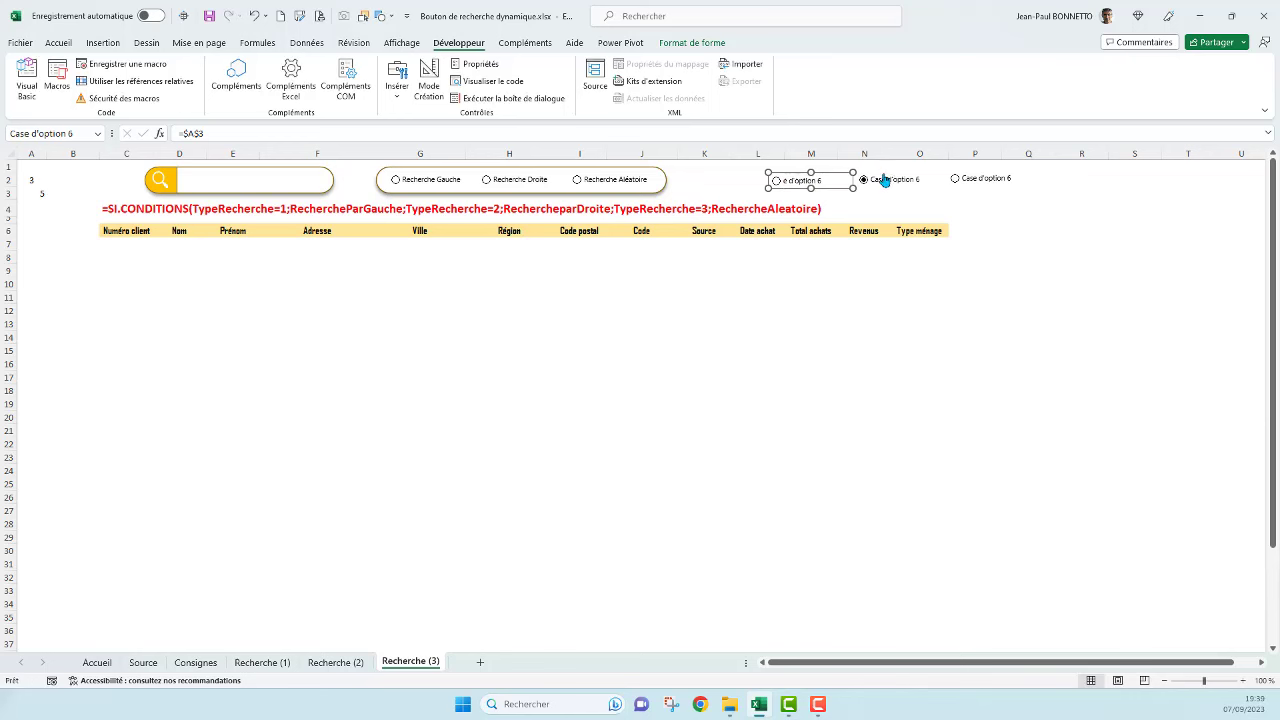
{"action": "left_click", "coordinate": [880, 180]}
{"action": "left_click", "coordinate": [884, 177], "text": "ctrl"}
{"action": "left_click", "coordinate": [880, 178]}
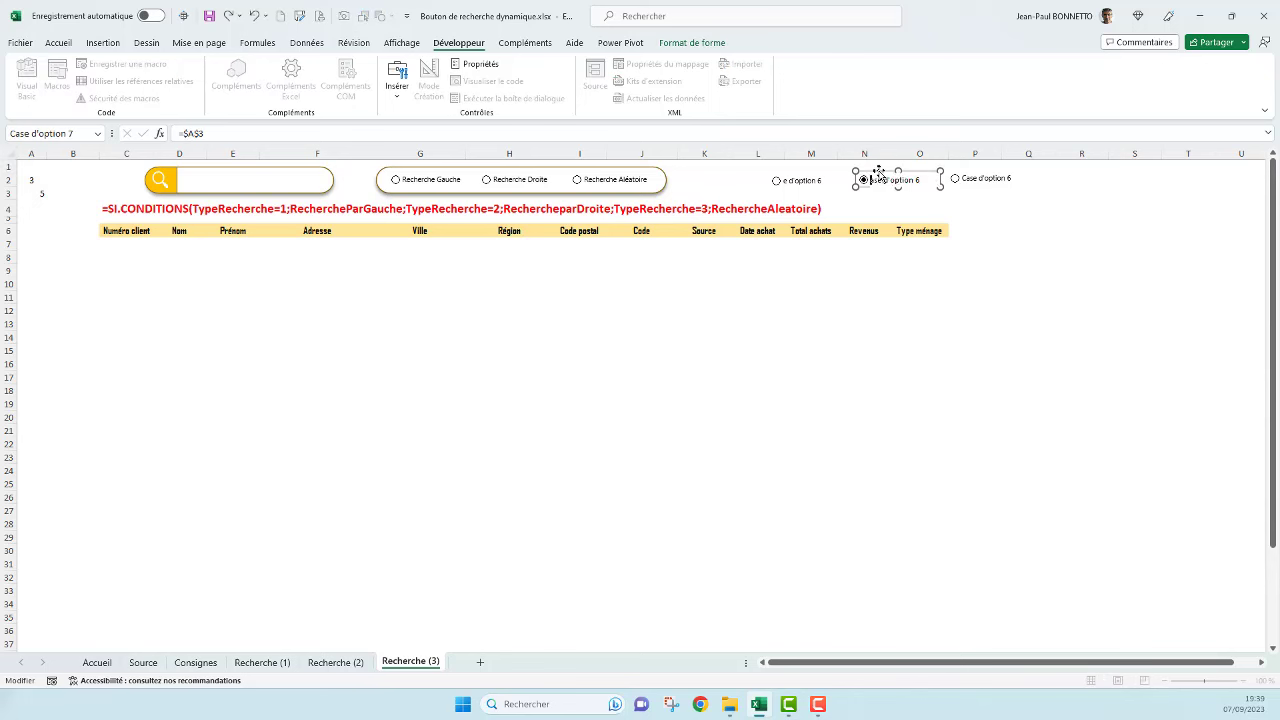
{"action": "key", "text": "Delete"}
{"action": "left_click", "coordinate": [920, 193]}
Step: Delete the three new option buttons from row 2 in design mode, and leave design mode
{"action": "right_click", "coordinate": [975, 183]}
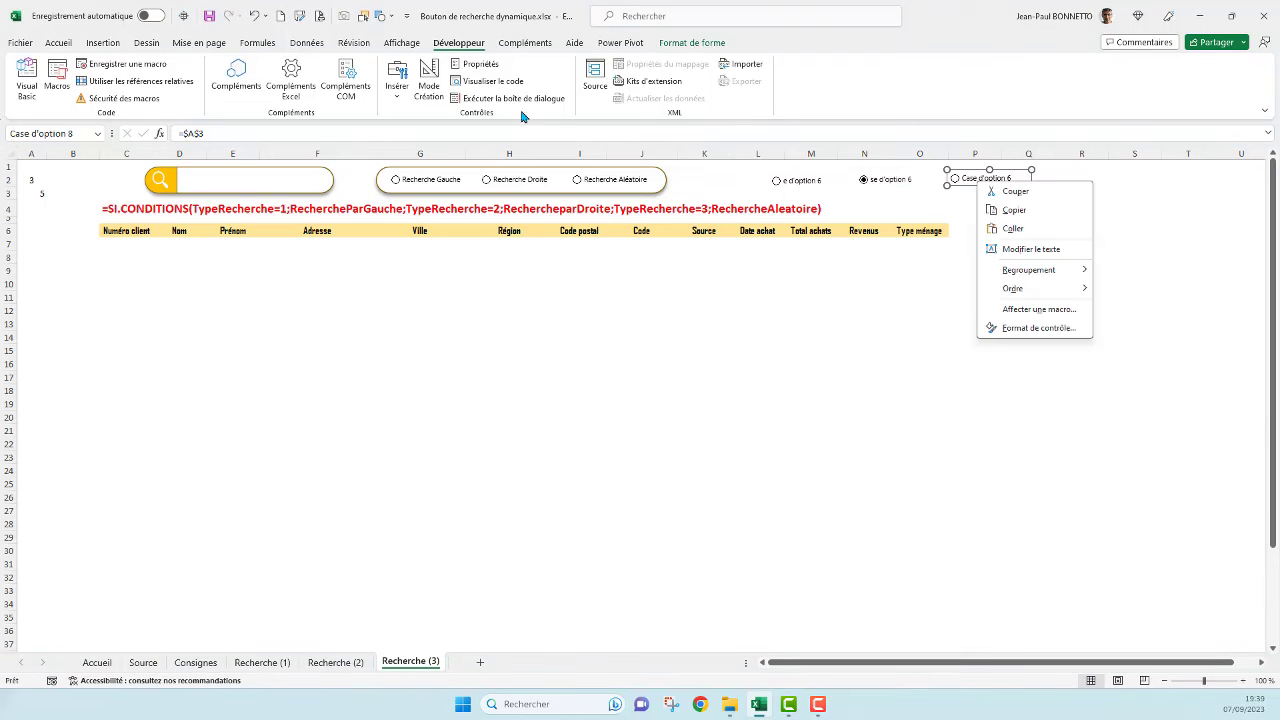
{"action": "left_click", "coordinate": [430, 84]}
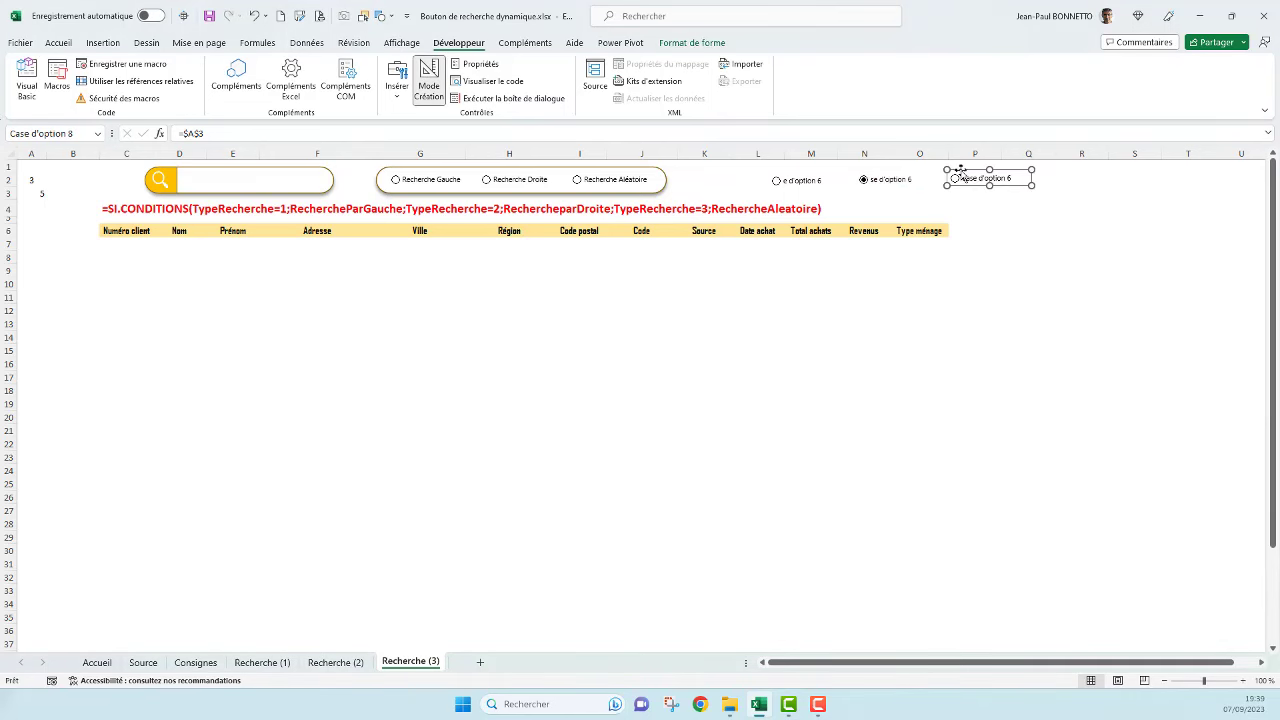
{"action": "key", "text": "Delete"}
{"action": "right_click", "coordinate": [895, 176]}
{"action": "left_click", "coordinate": [877, 172]}
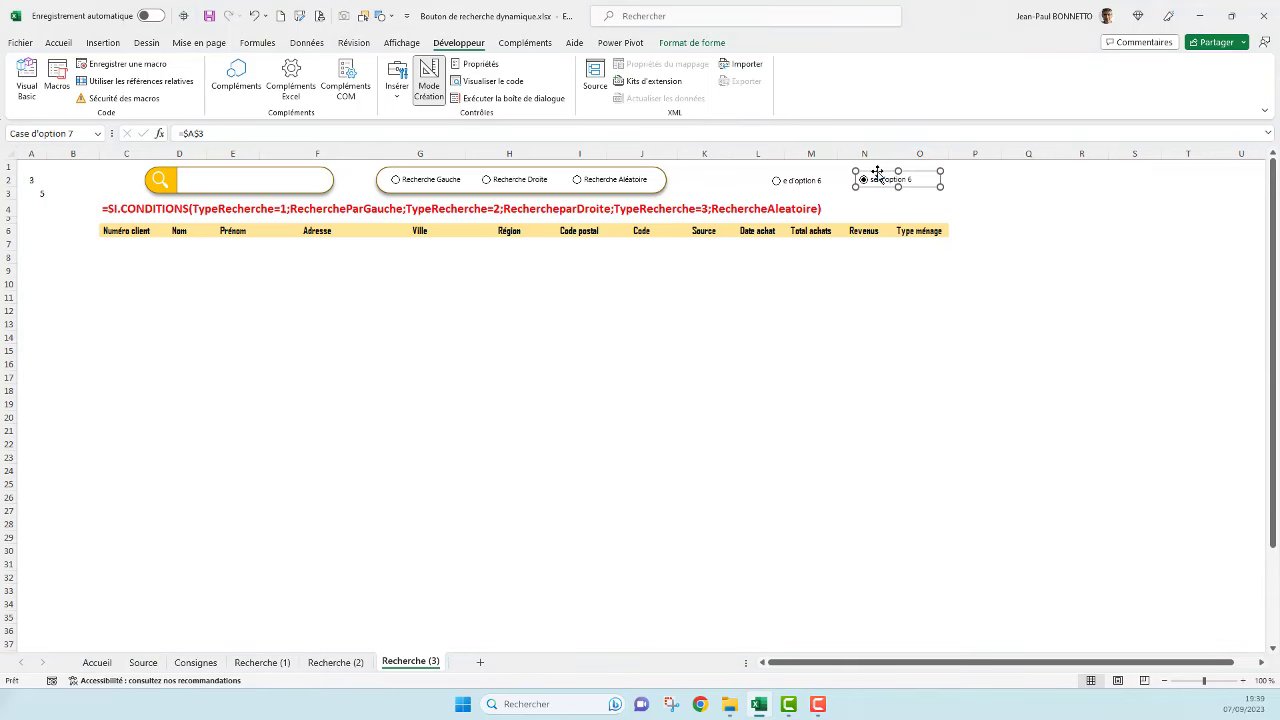
{"action": "key", "text": "Delete"}
{"action": "right_click", "coordinate": [790, 177]}
{"action": "left_click", "coordinate": [789, 173]}
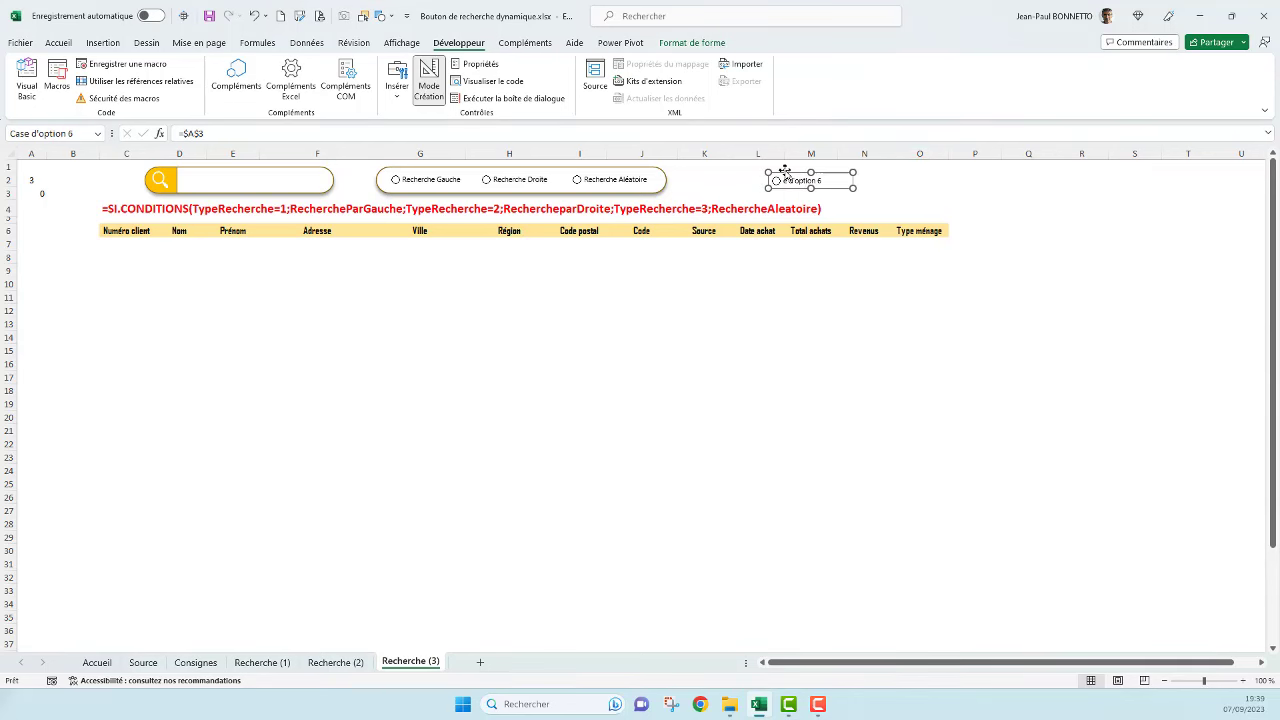
{"action": "key", "text": "Delete"}
{"action": "left_click", "coordinate": [434, 86]}
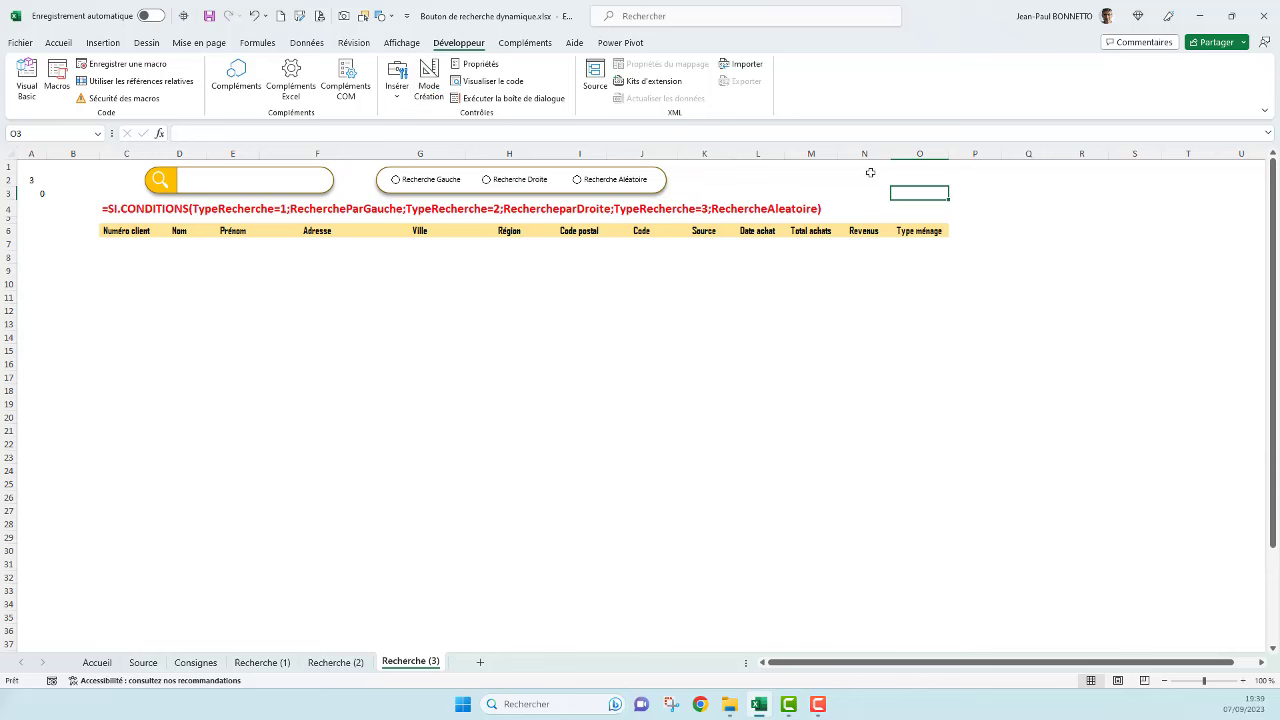
Step: Activate "Recherche Gauche" and try to clear the value it sends to cell A3
{"action": "left_click", "coordinate": [301, 348]}
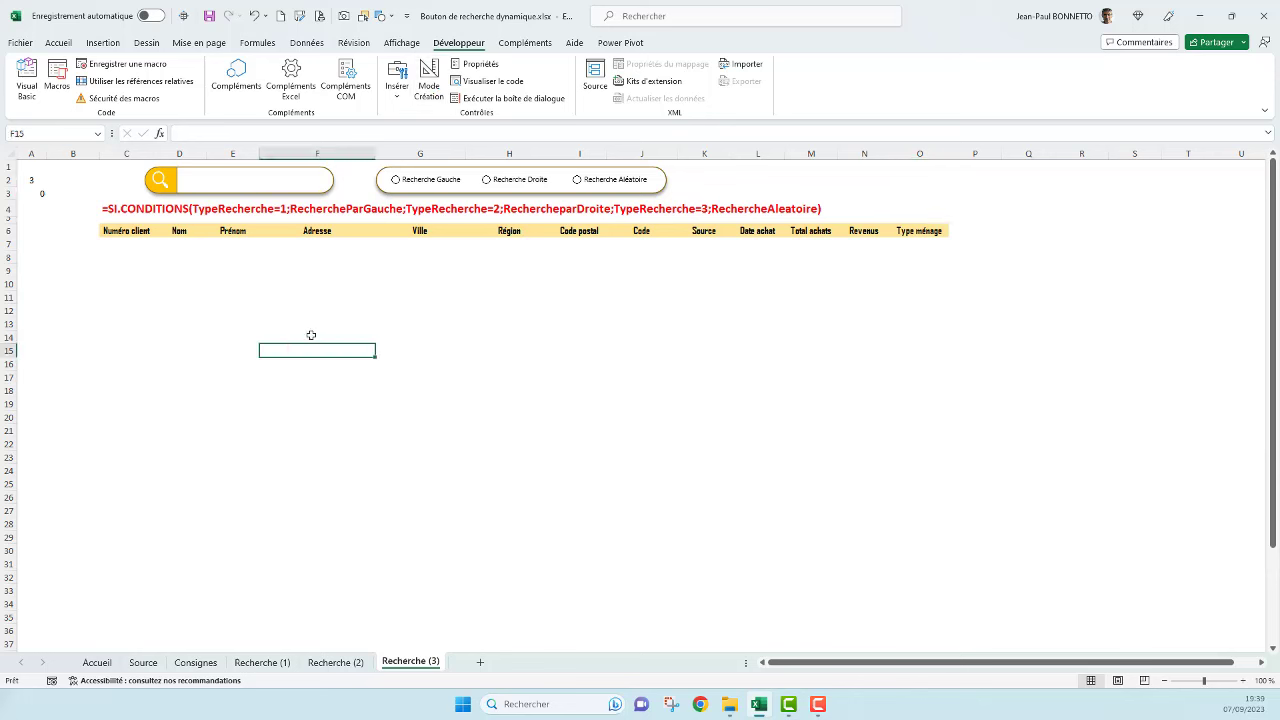
{"action": "left_click", "coordinate": [397, 181]}
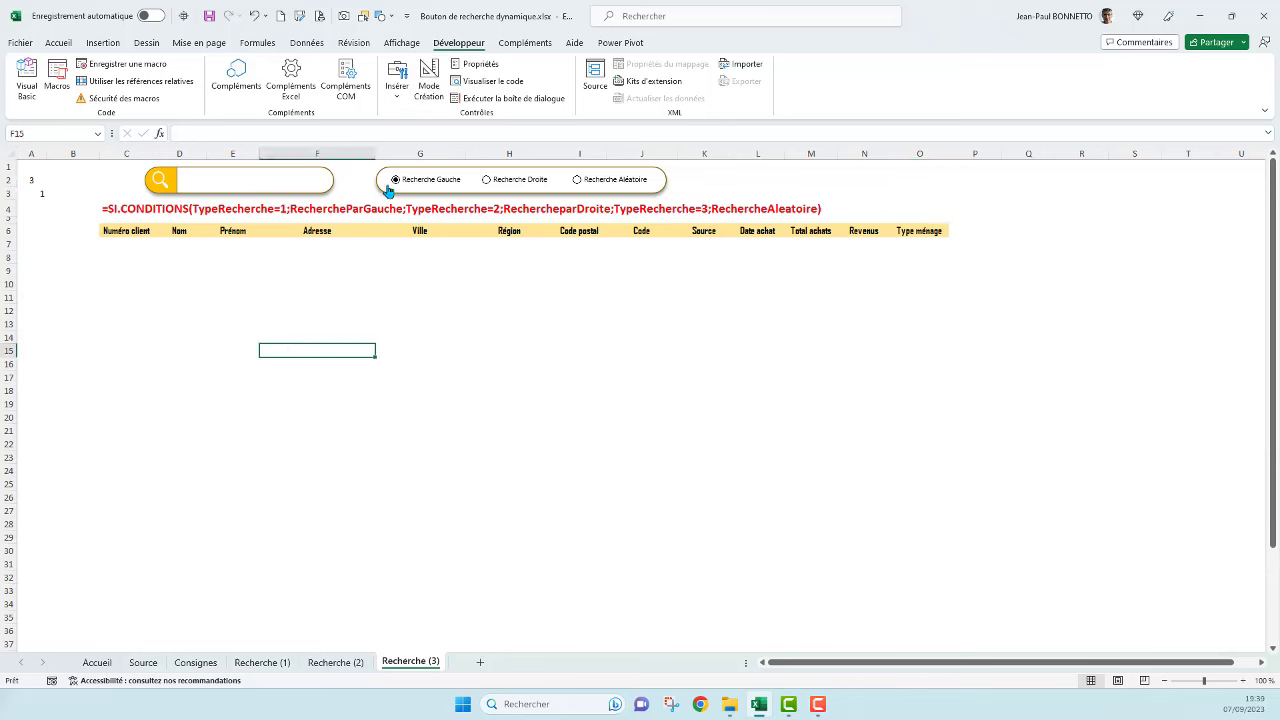
{"action": "left_click", "coordinate": [47, 192]}
{"action": "key", "text": "Delete"}
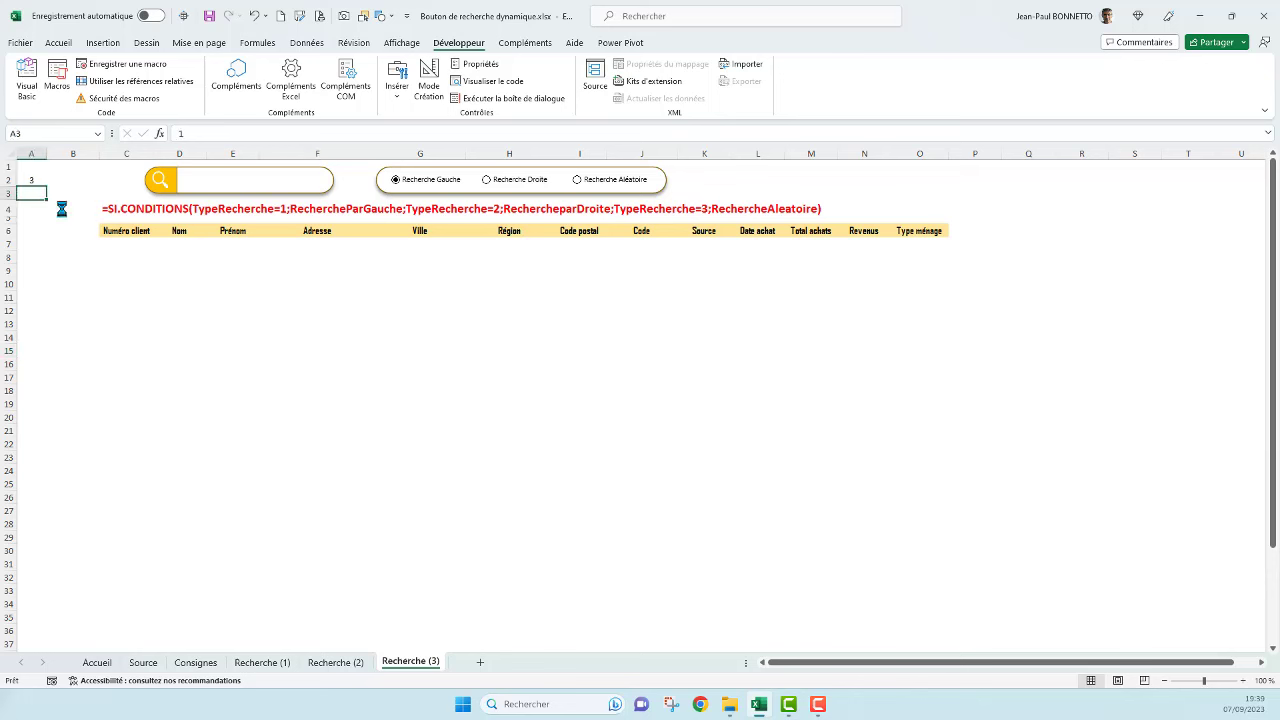
{"action": "left_click", "coordinate": [397, 182], "text": "ctrl"}
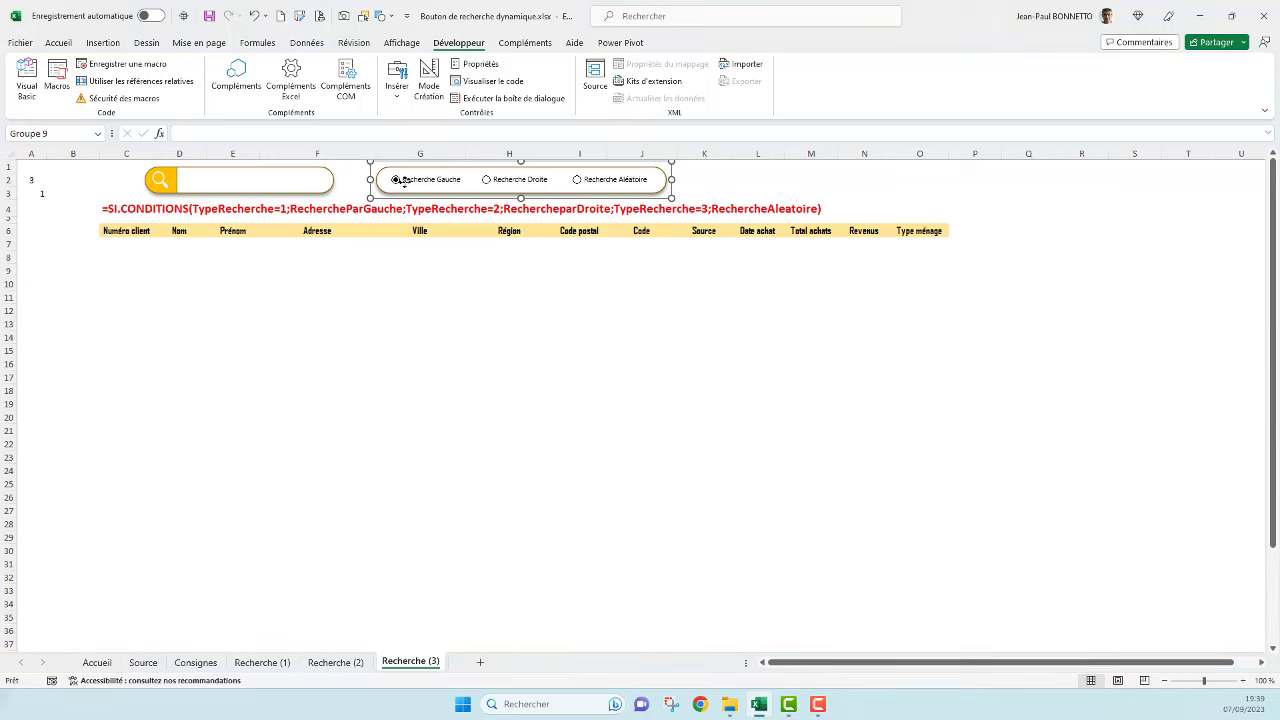
{"action": "right_click", "coordinate": [397, 181]}
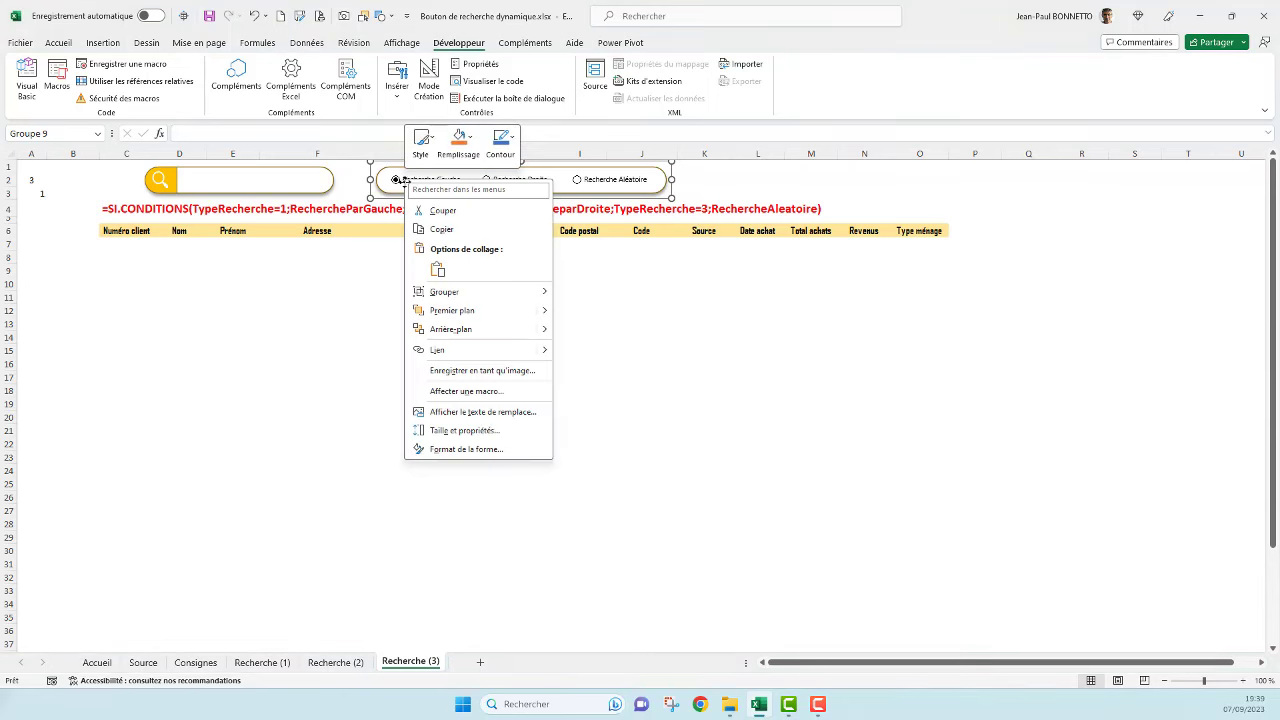
{"action": "left_click", "coordinate": [474, 450]}
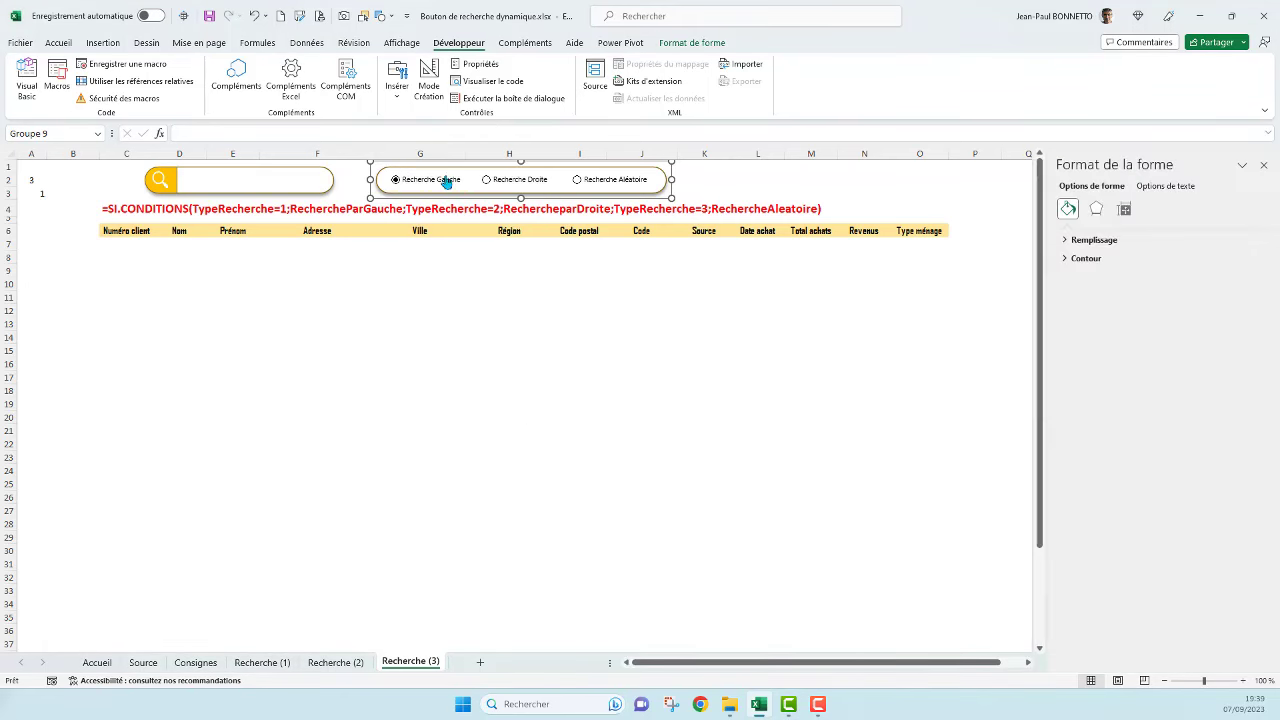
{"action": "right_click", "coordinate": [447, 179]}
{"action": "left_click", "coordinate": [1256, 166]}
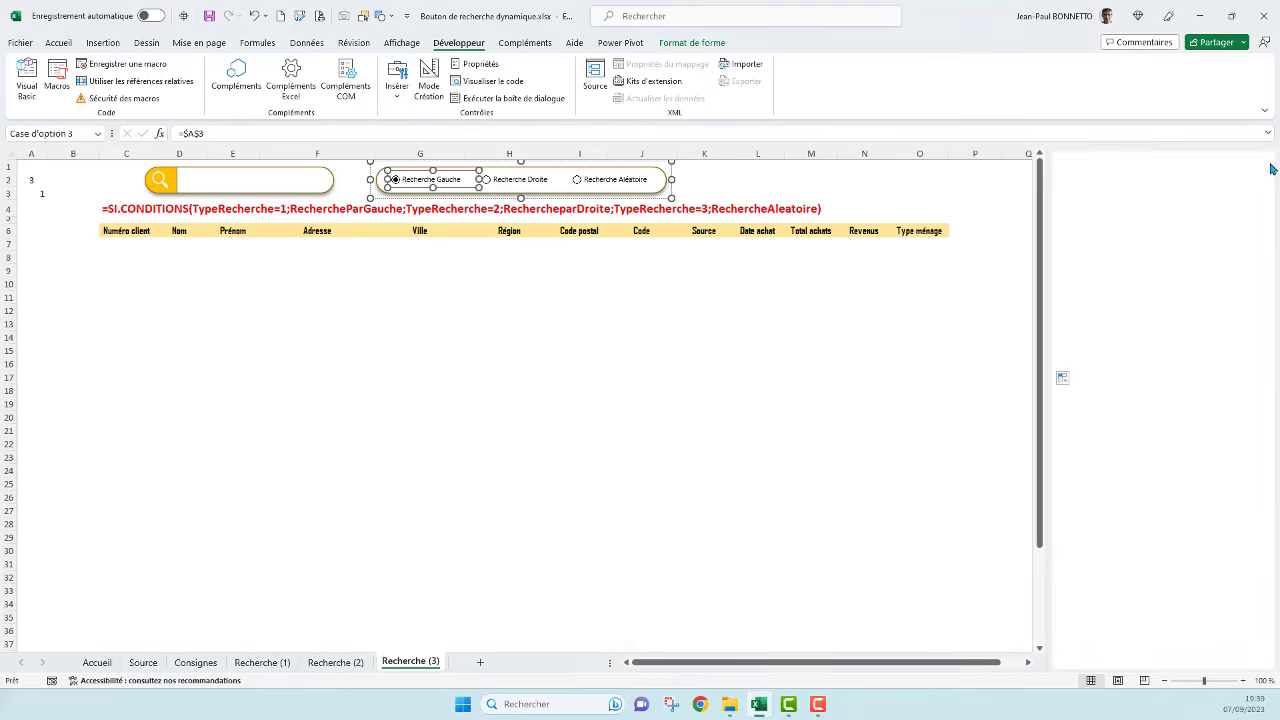
Step: Set the linked cell of the "Recherche Droite" option button to $A$2 in its control format
{"action": "right_click", "coordinate": [504, 181]}
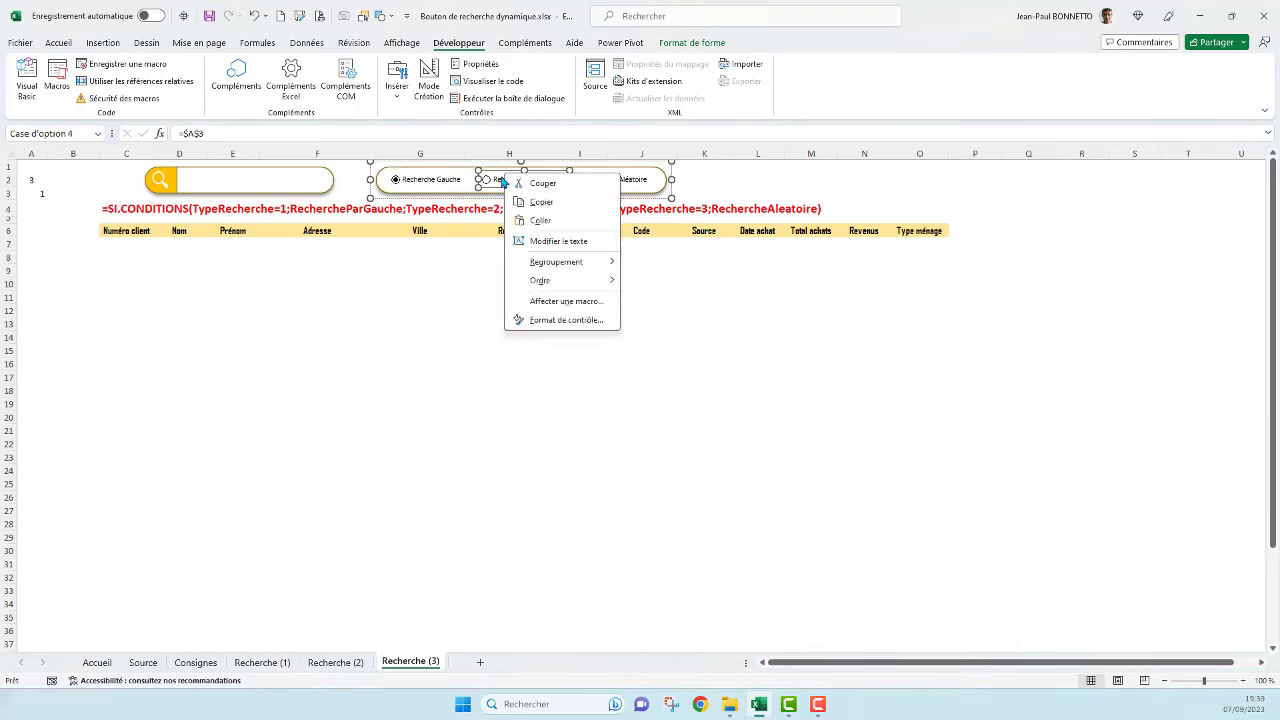
{"action": "left_click", "coordinate": [560, 320]}
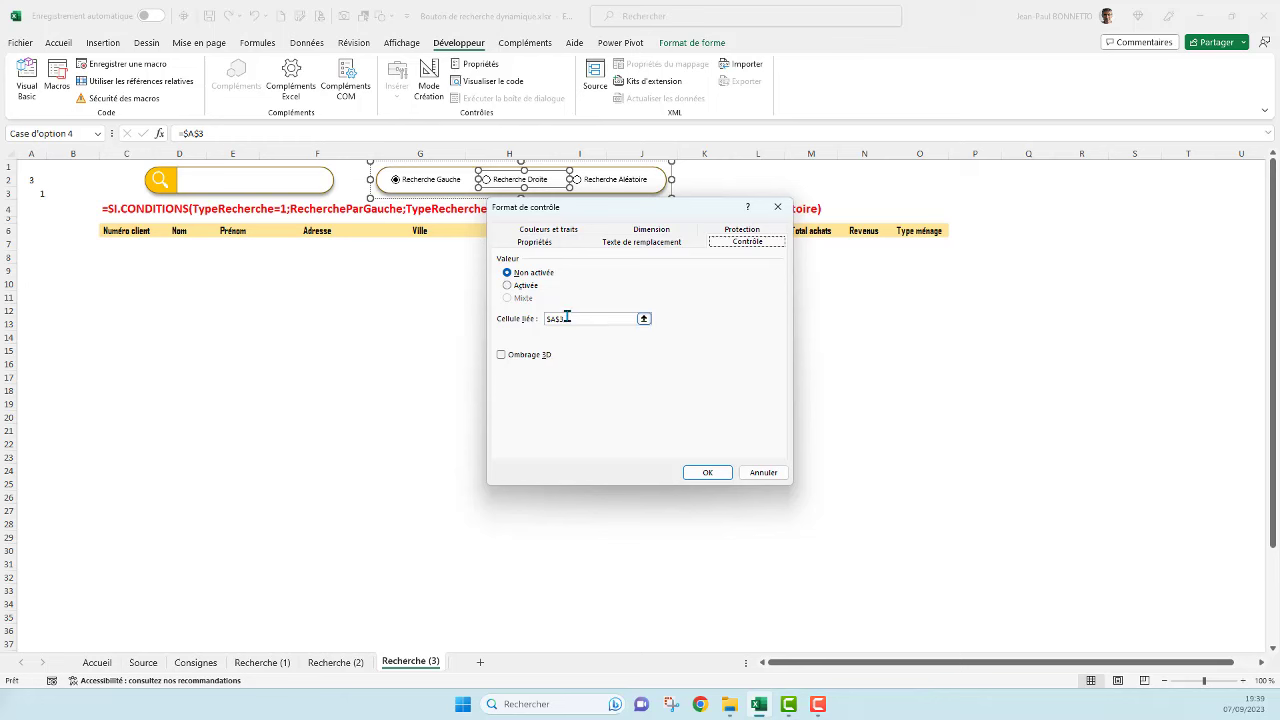
{"action": "left_click", "coordinate": [568, 318]}
{"action": "key", "text": "BackSpace"}
{"action": "type", "text": "2"}
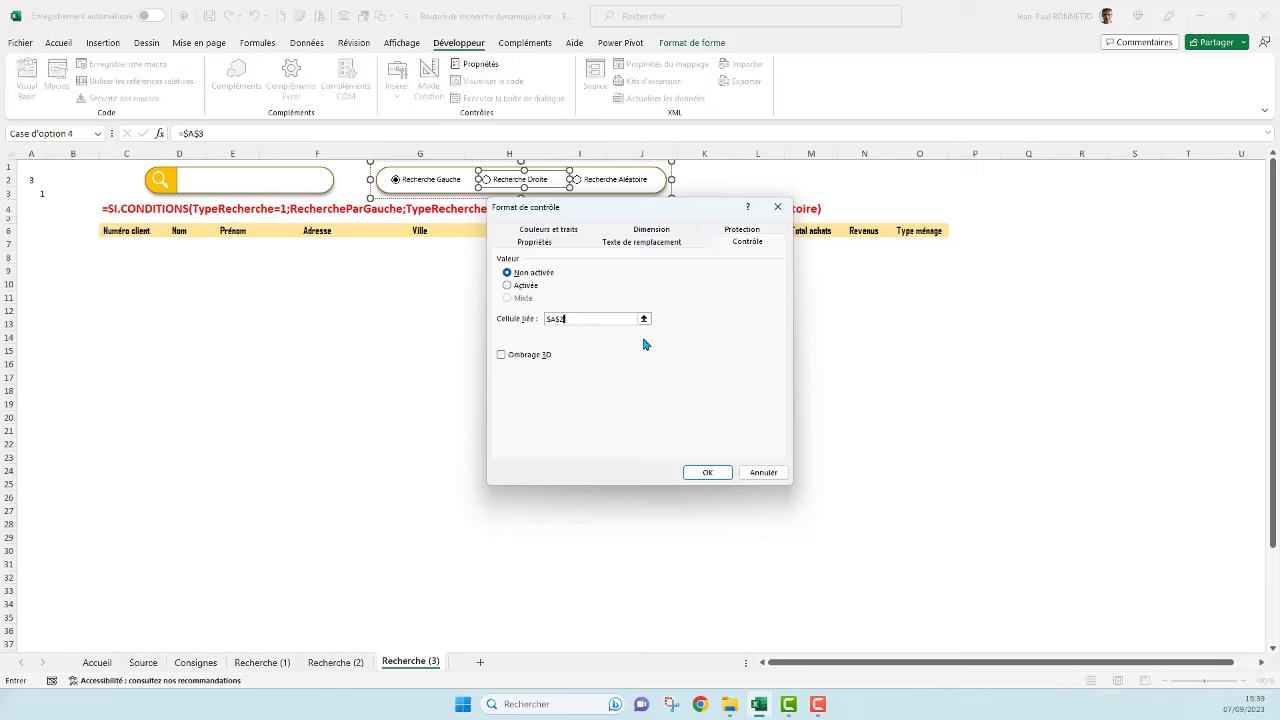
{"action": "left_click", "coordinate": [709, 472]}
{"action": "left_click", "coordinate": [632, 417]}
Step: Clear cell A3 and set the search type to "Recherche Aléatoire" to test the new linked cell
{"action": "left_click", "coordinate": [34, 197]}
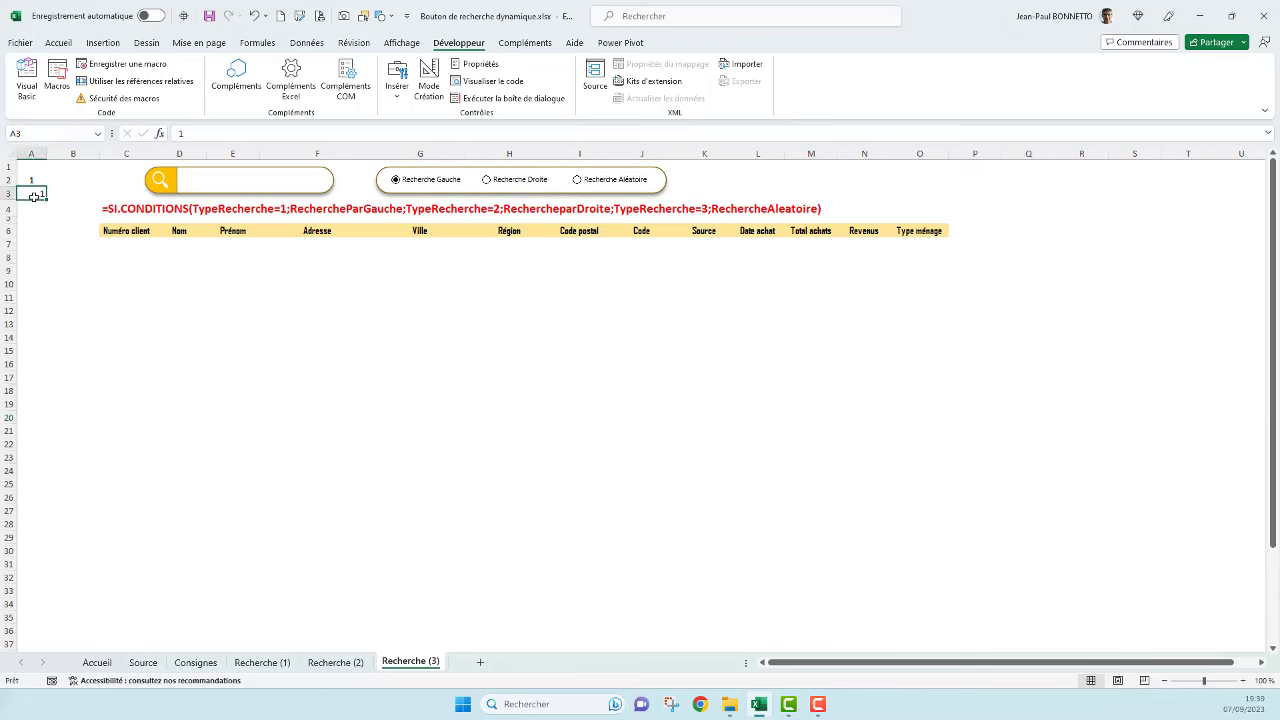
{"action": "left_click_drag", "start_coordinate": [317, 350], "coordinate": [317, 338]}
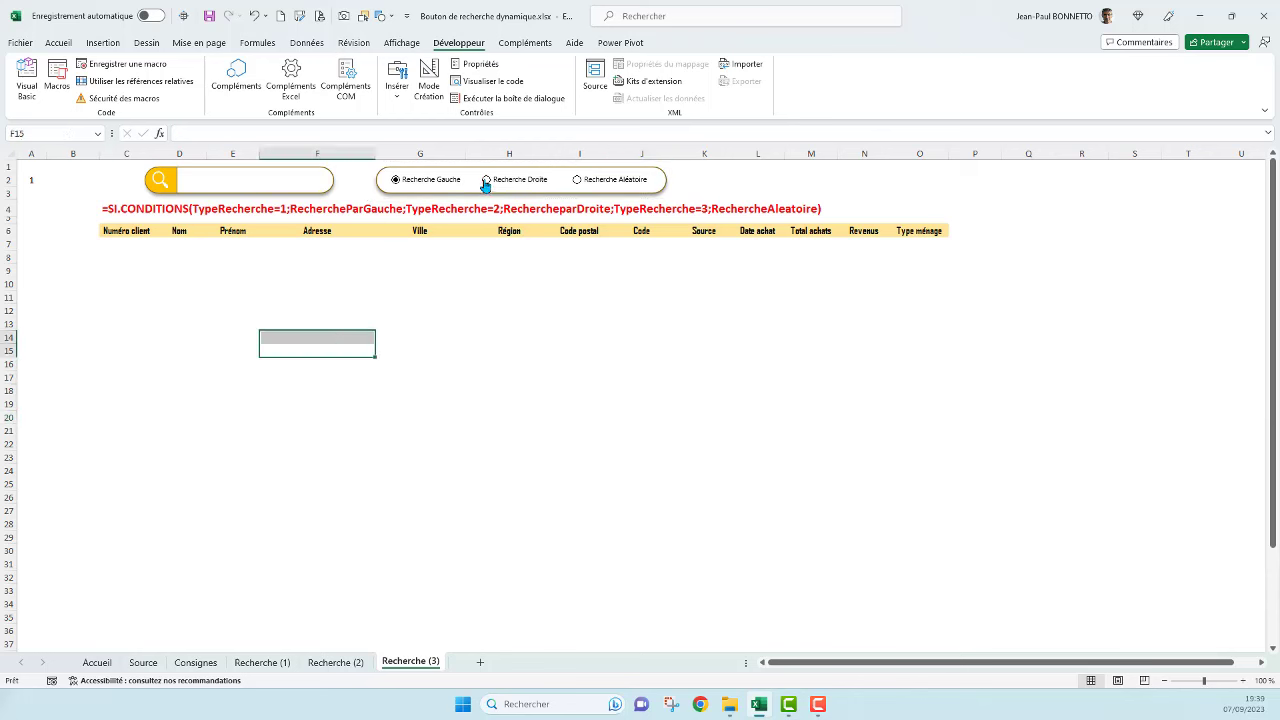
{"action": "left_click", "coordinate": [578, 180]}
{"action": "left_click", "coordinate": [389, 358]}
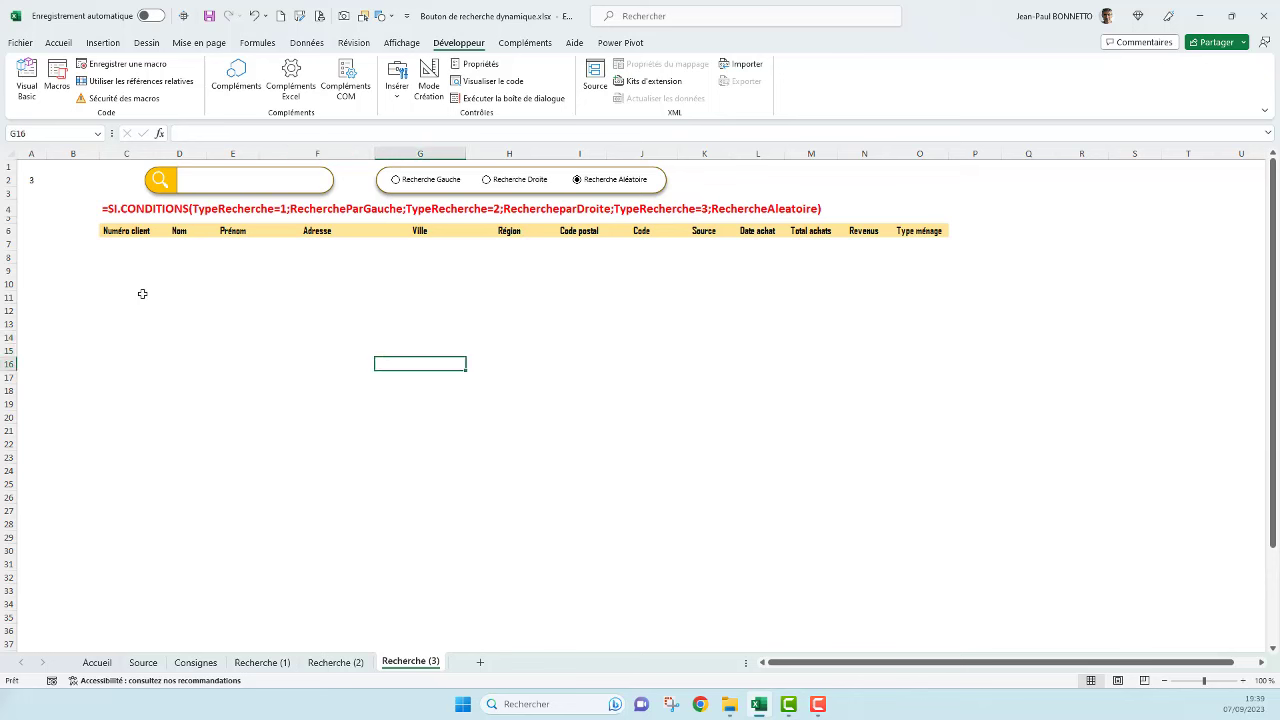
Step: Check the defined name assigned to cell A2, the cell linked to the option buttons
{"action": "left_click", "coordinate": [31, 178]}
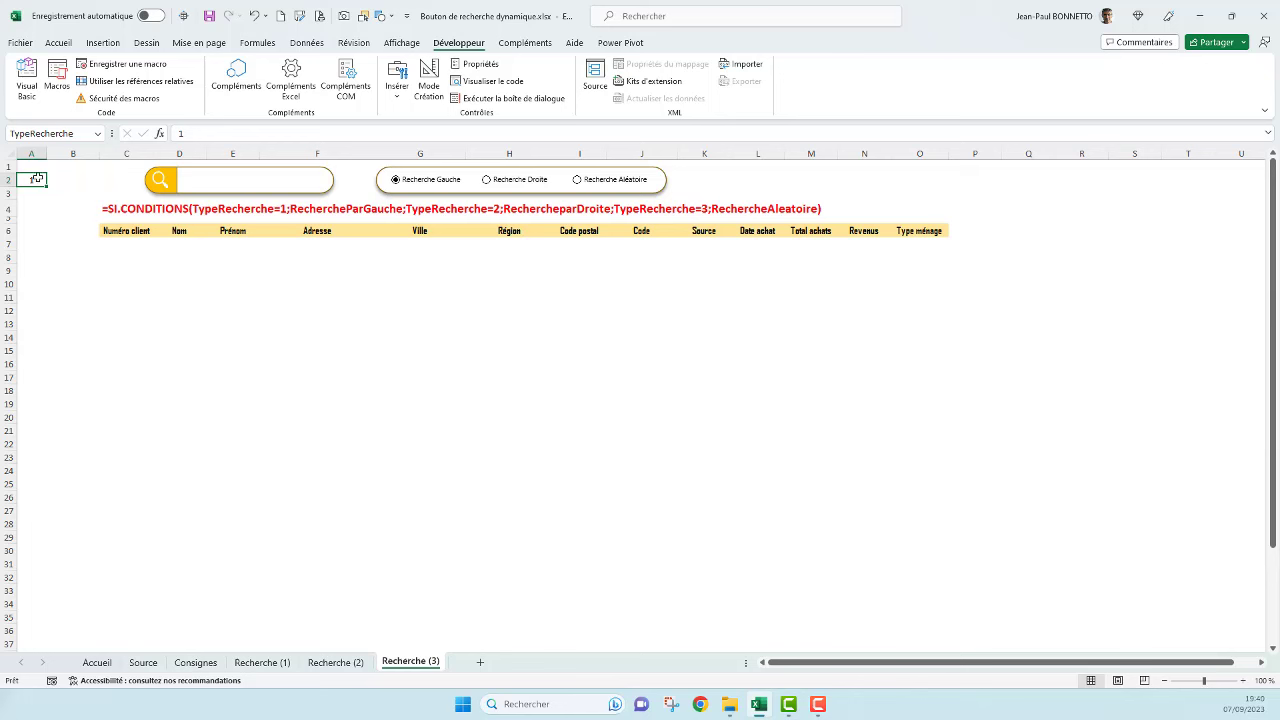
{"action": "left_click", "coordinate": [53, 133]}
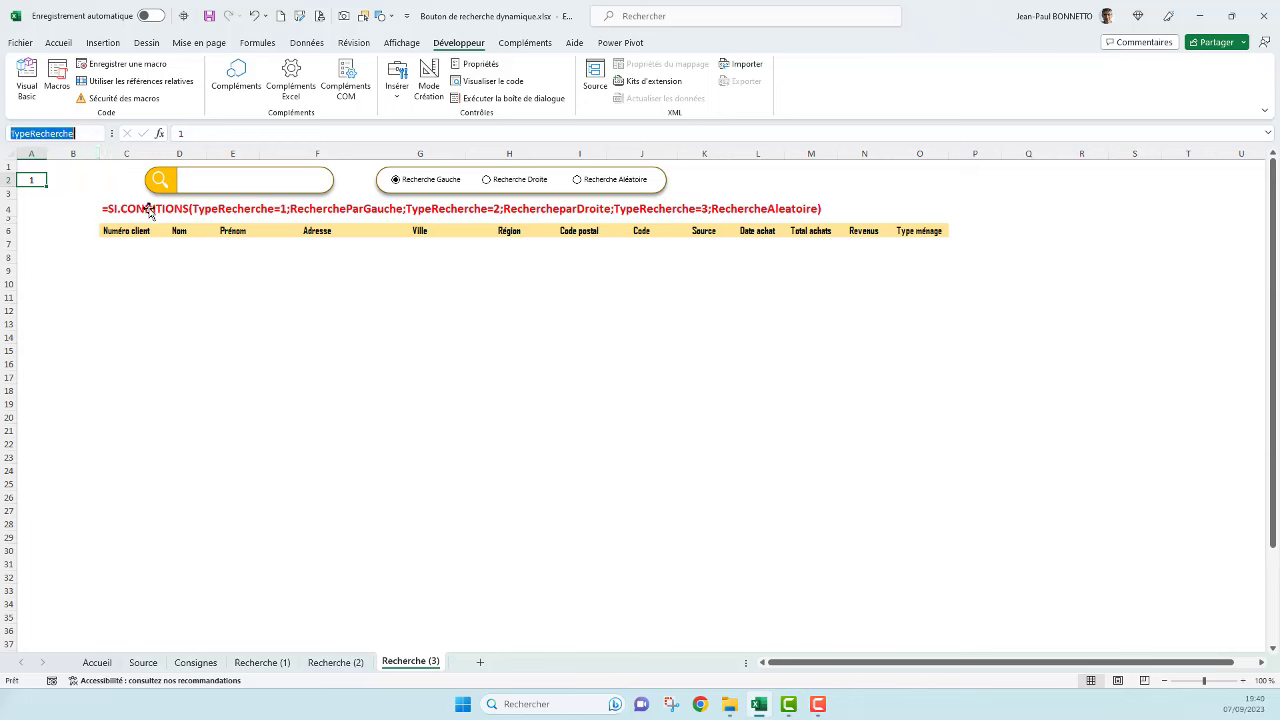
{"action": "left_click", "coordinate": [34, 245]}
{"action": "left_click", "coordinate": [35, 228]}
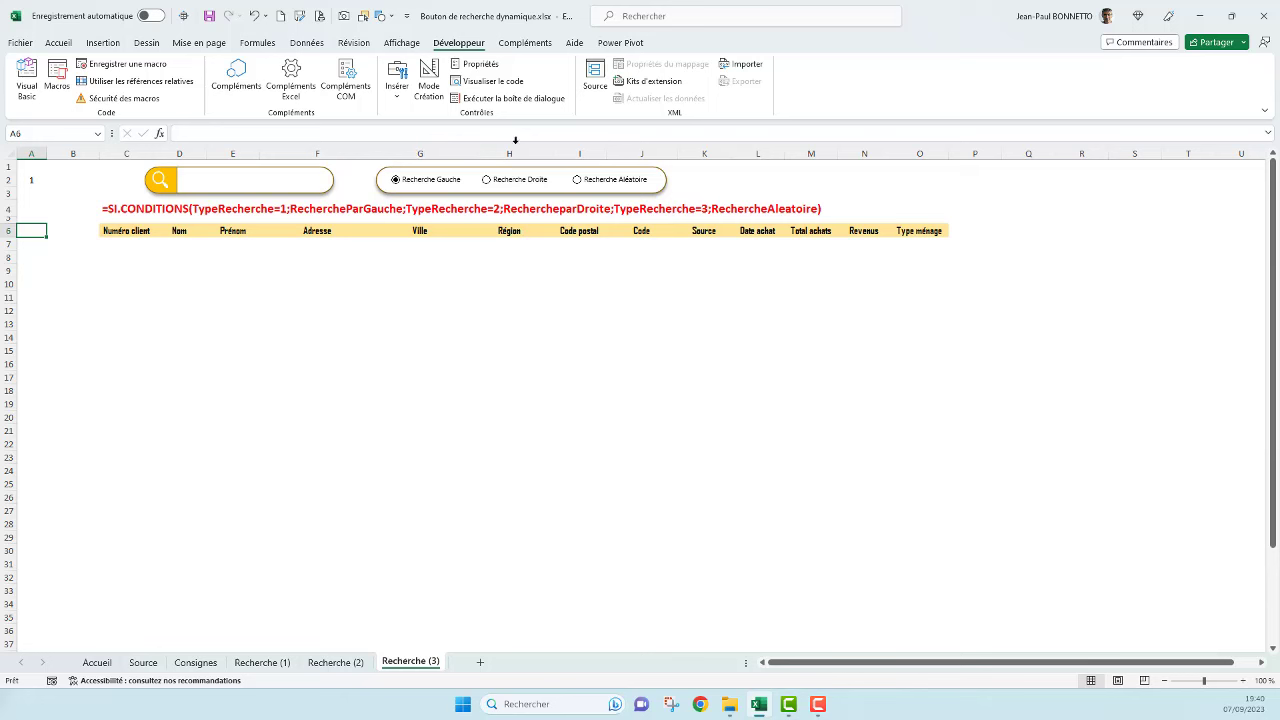
Step: Open the name manager, inspect the reference of NomRecherche, and close the manager
{"action": "left_click", "coordinate": [398, 299]}
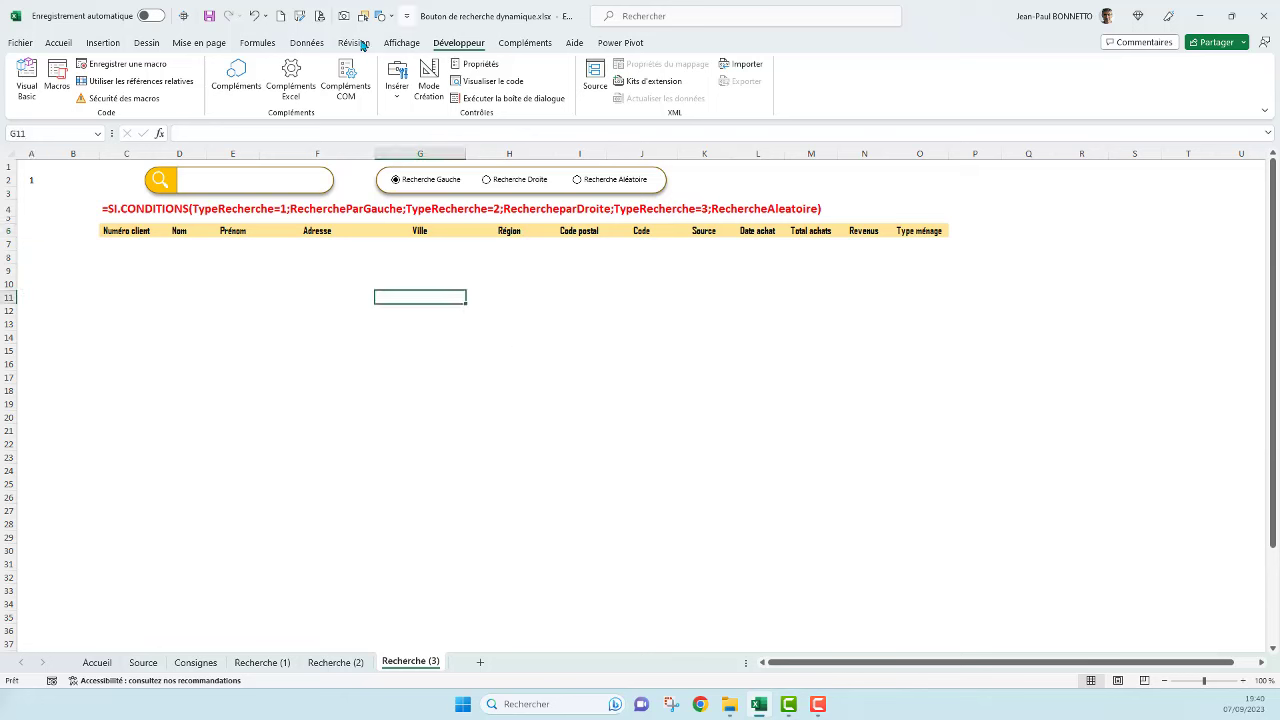
{"action": "left_click", "coordinate": [306, 44]}
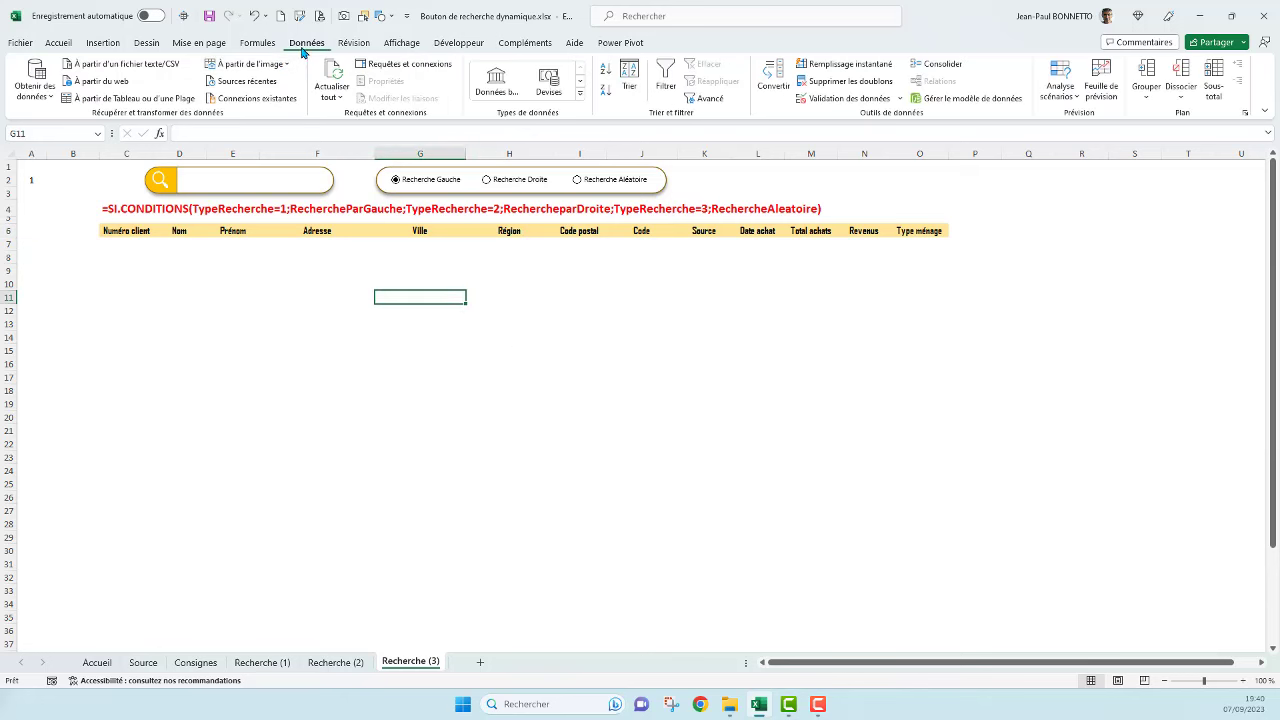
{"action": "left_click", "coordinate": [272, 43]}
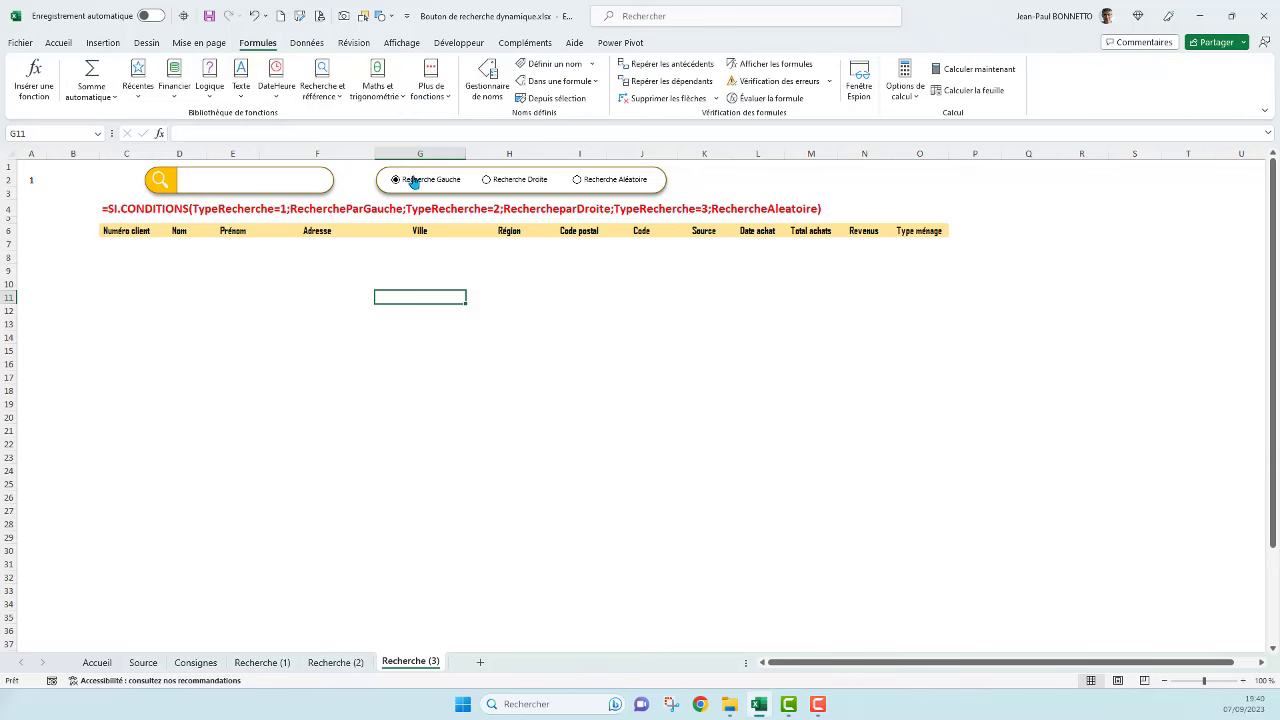
{"action": "left_click", "coordinate": [495, 78]}
{"action": "left_click_drag", "start_coordinate": [627, 212], "coordinate": [313, 292]}
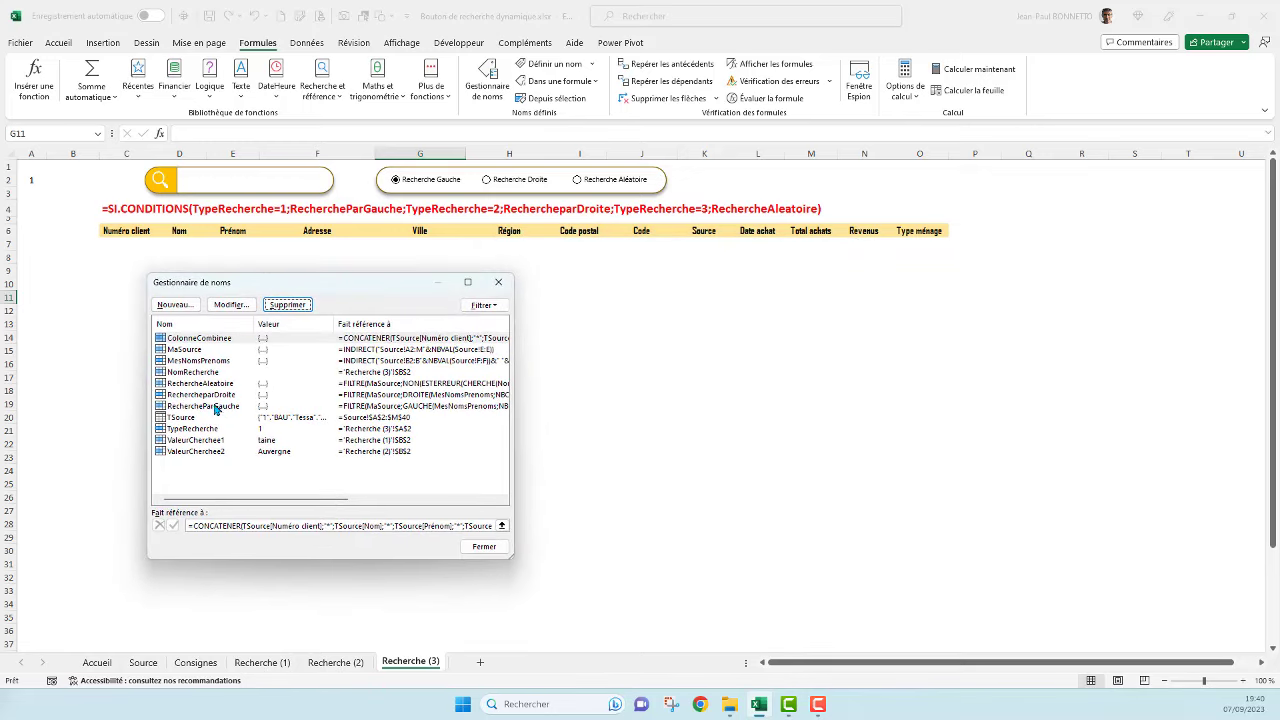
{"action": "left_click", "coordinate": [353, 373]}
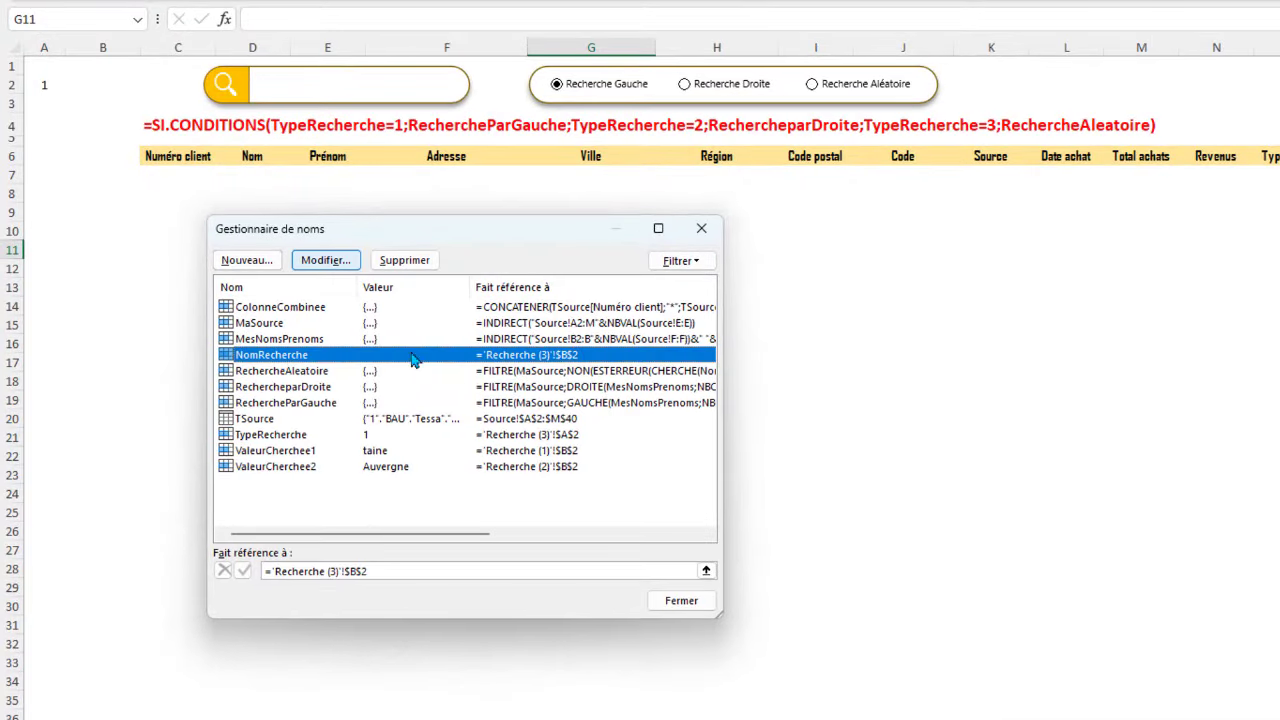
{"action": "left_click", "coordinate": [701, 228]}
Step: Enter "hfff" in the search bar and check its linked cell B2 and the search-type cell A2
{"action": "left_click", "coordinate": [300, 87]}
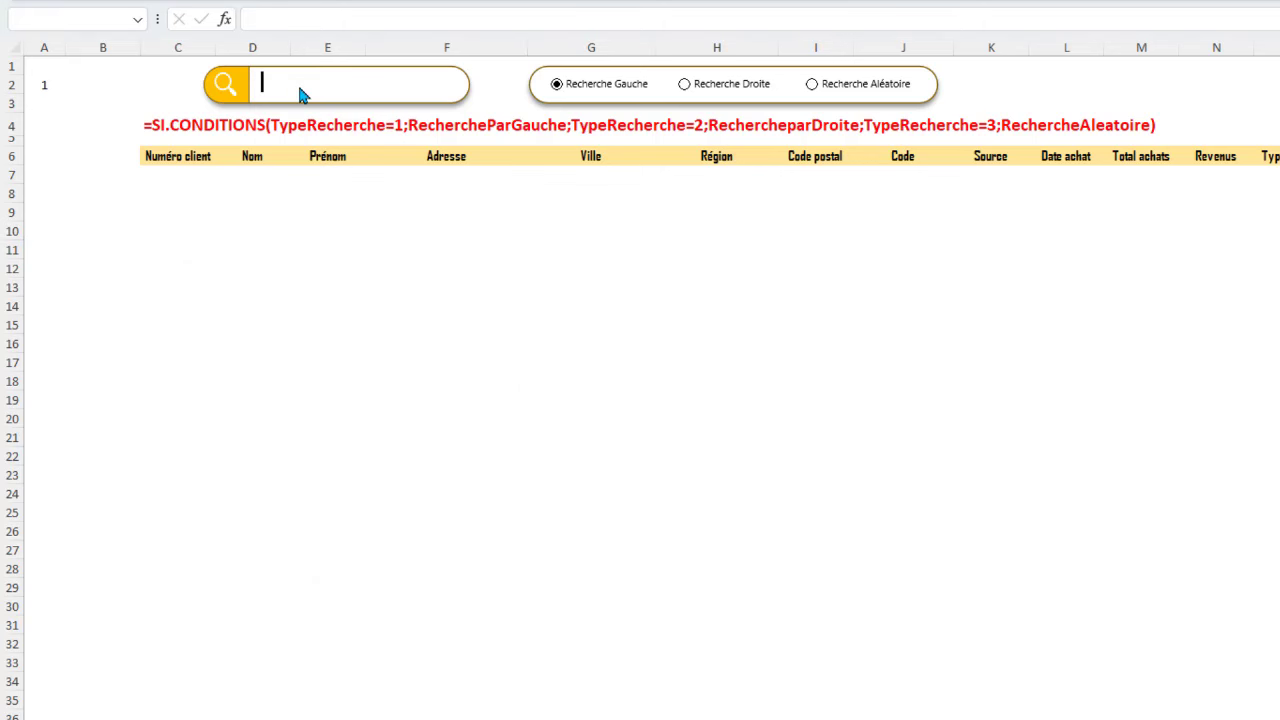
{"action": "type", "text": "hfff"}
{"action": "left_click", "coordinate": [133, 122]}
{"action": "left_click", "coordinate": [118, 90]}
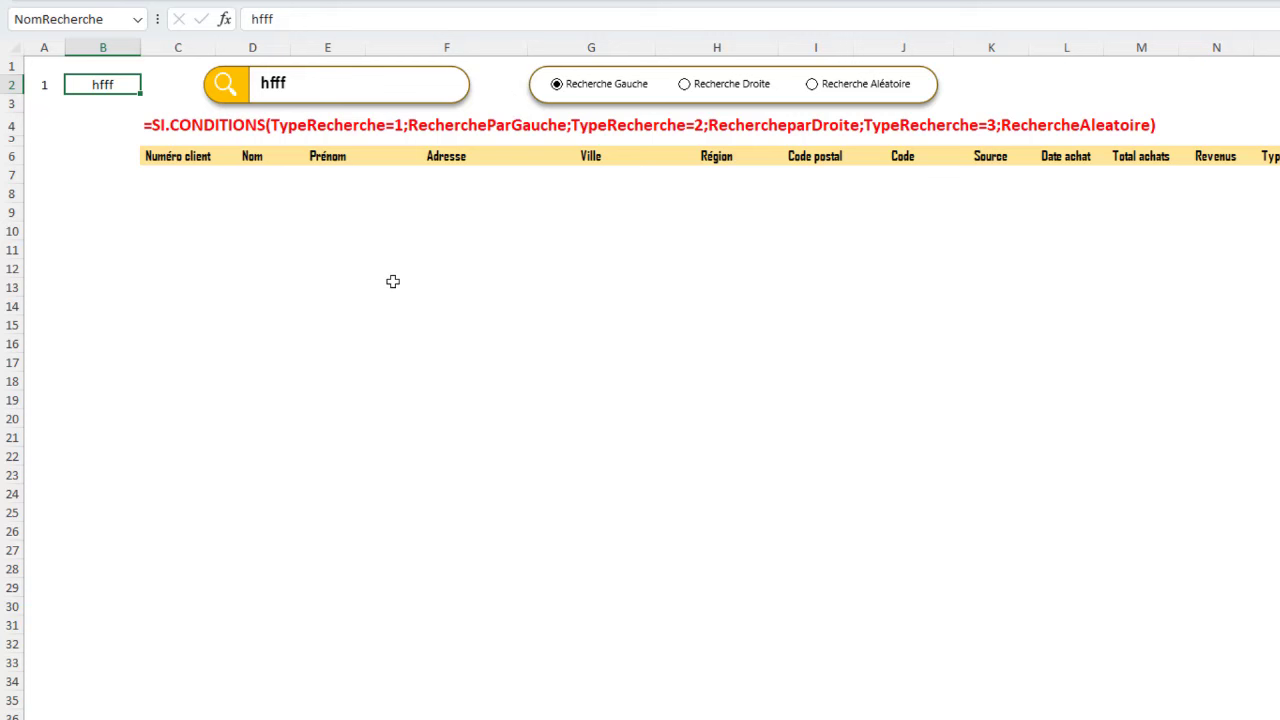
{"action": "left_click", "coordinate": [41, 82]}
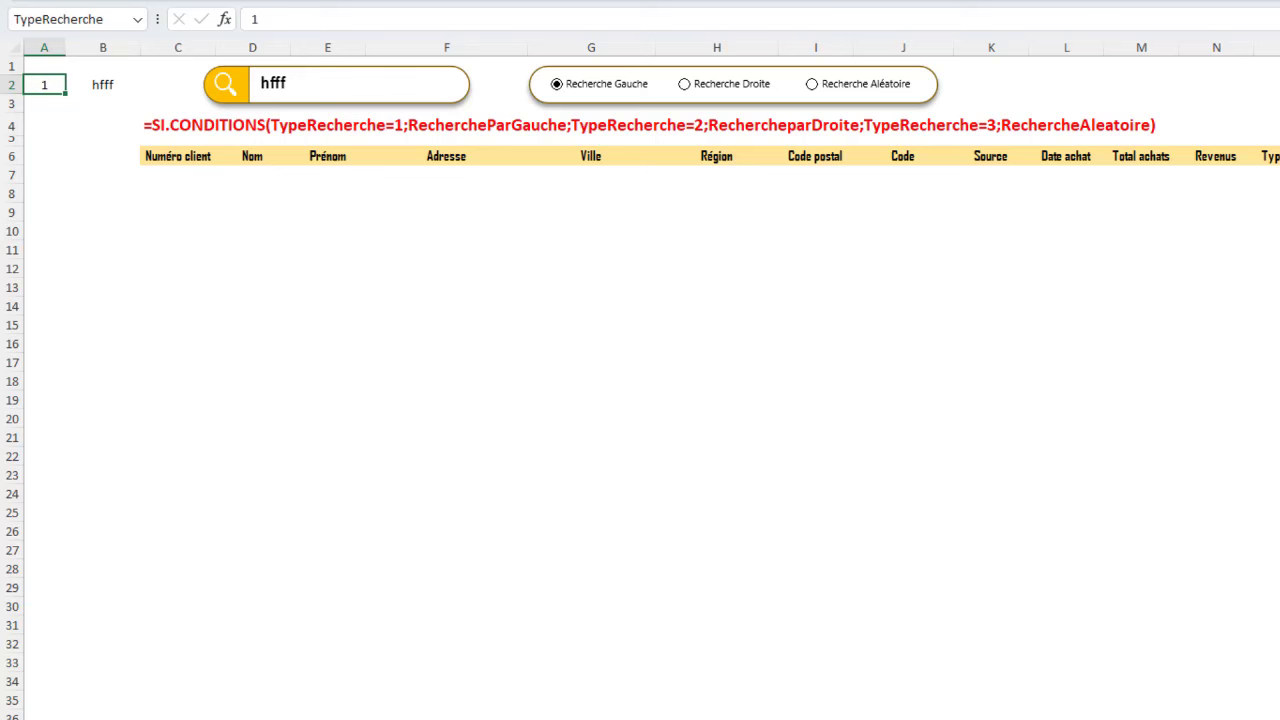
Step: Open the name manager, inspect the references of TypeRecherche, NomRecherche and MesNomsPrenoms, and close the manager
{"action": "key", "text": "ctrl+F3"}
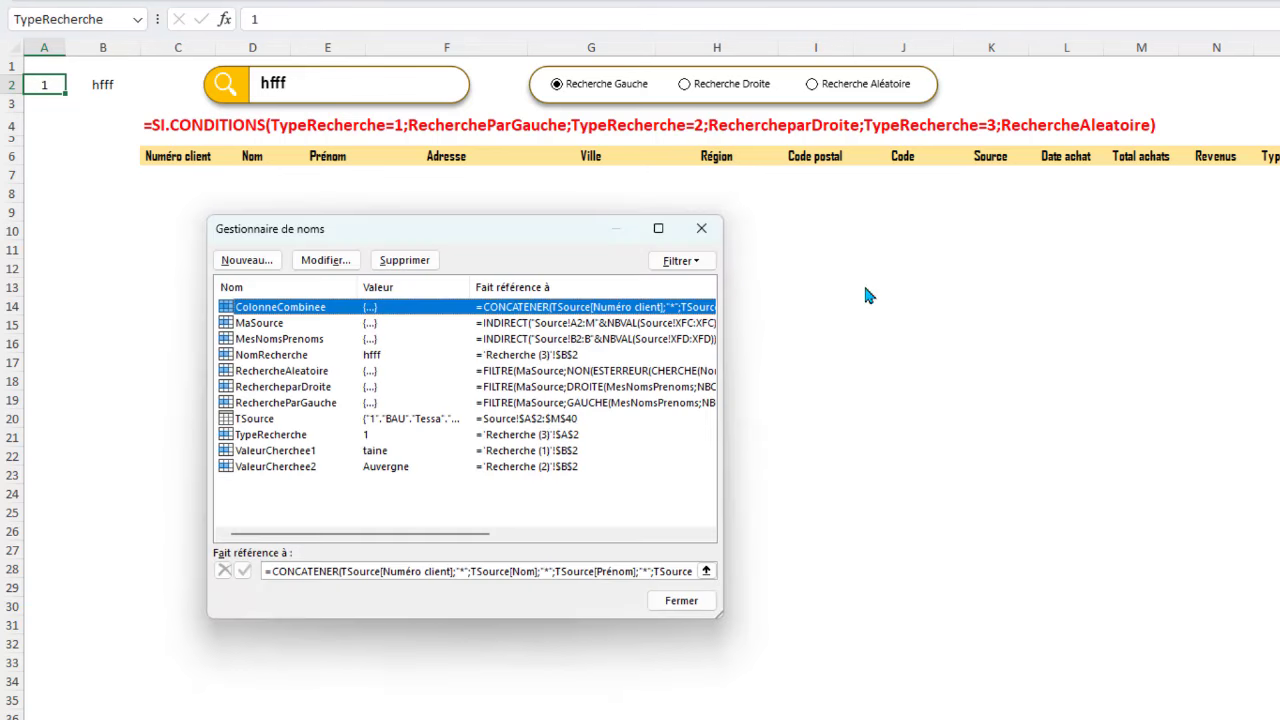
{"action": "left_click", "coordinate": [302, 435]}
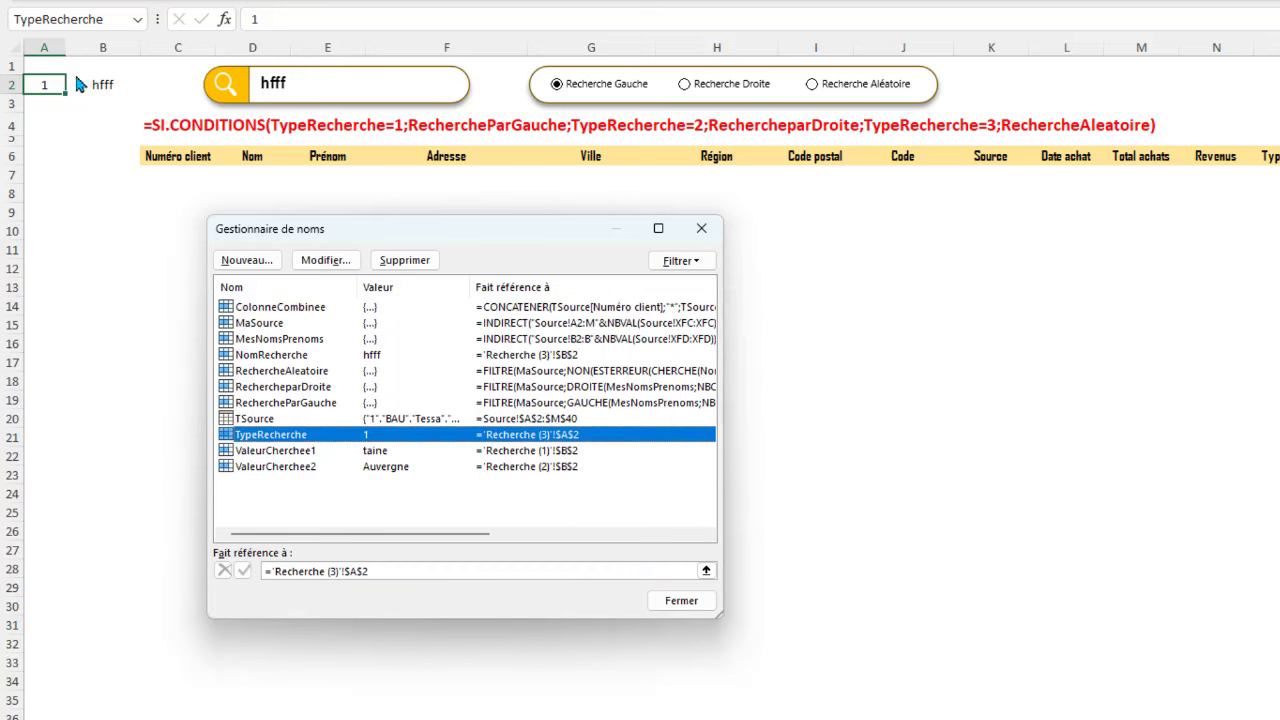
{"action": "left_click", "coordinate": [272, 575]}
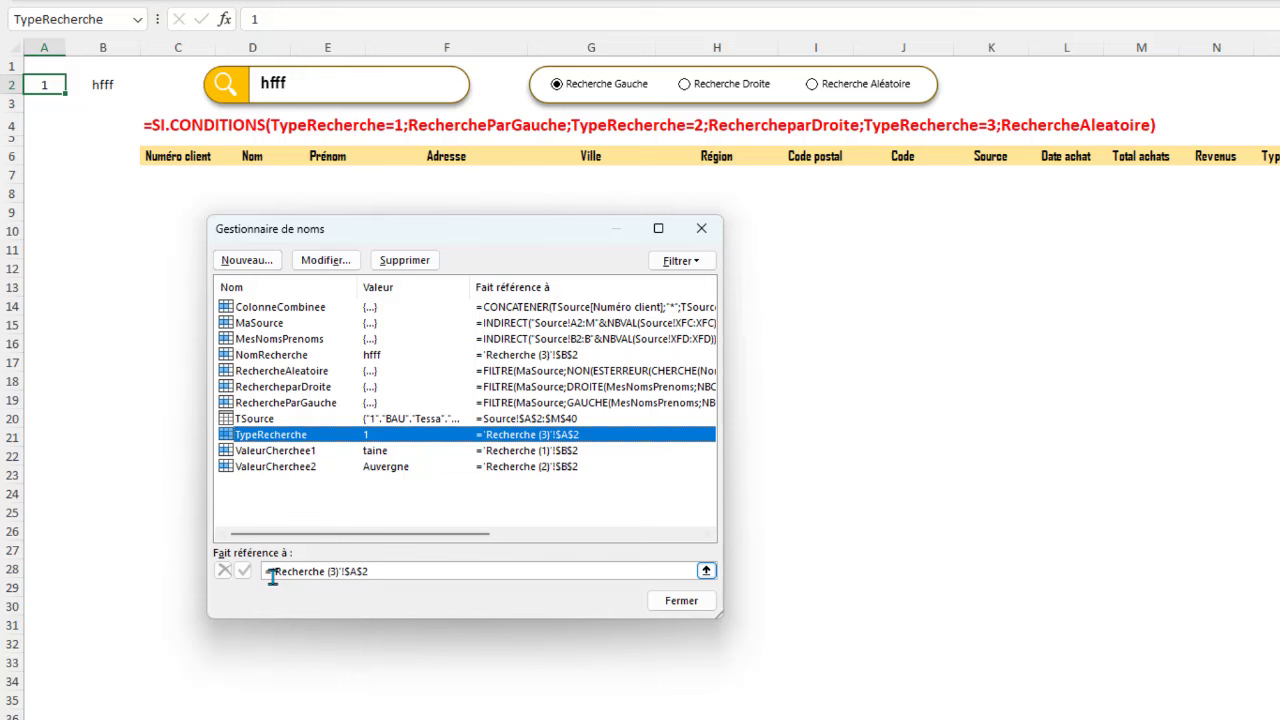
{"action": "left_click", "coordinate": [310, 357]}
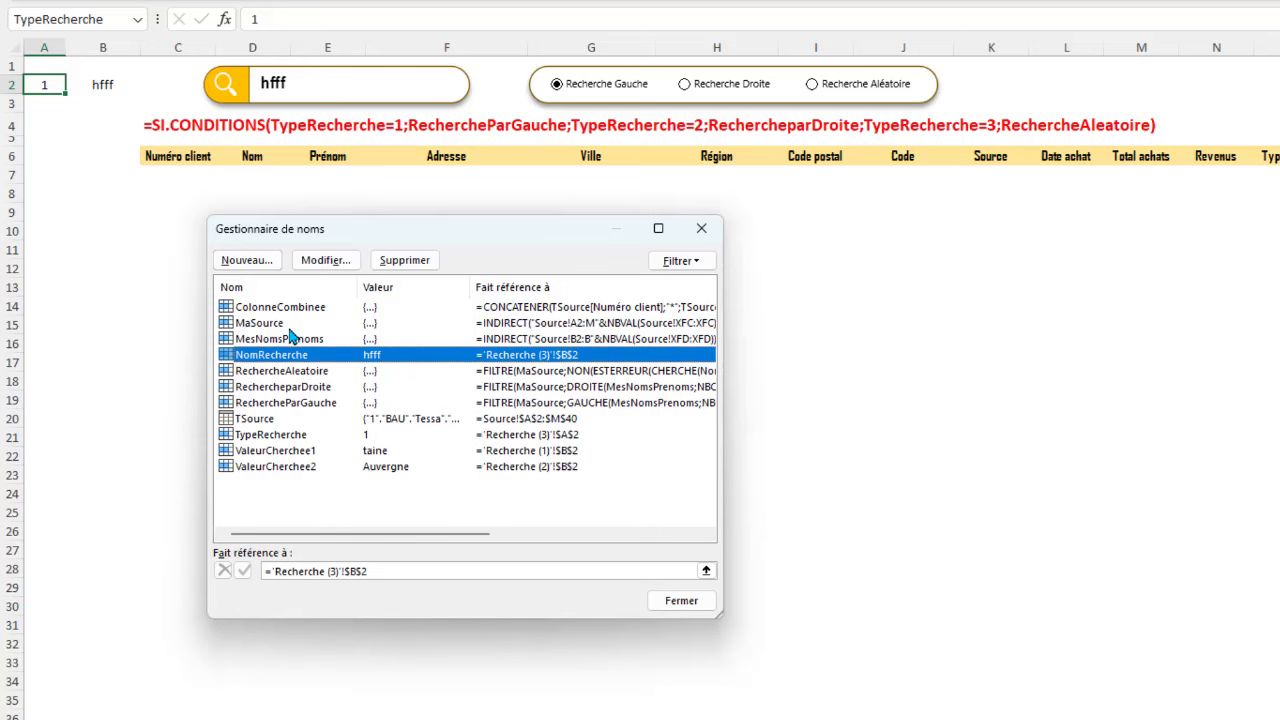
{"action": "left_click", "coordinate": [297, 339]}
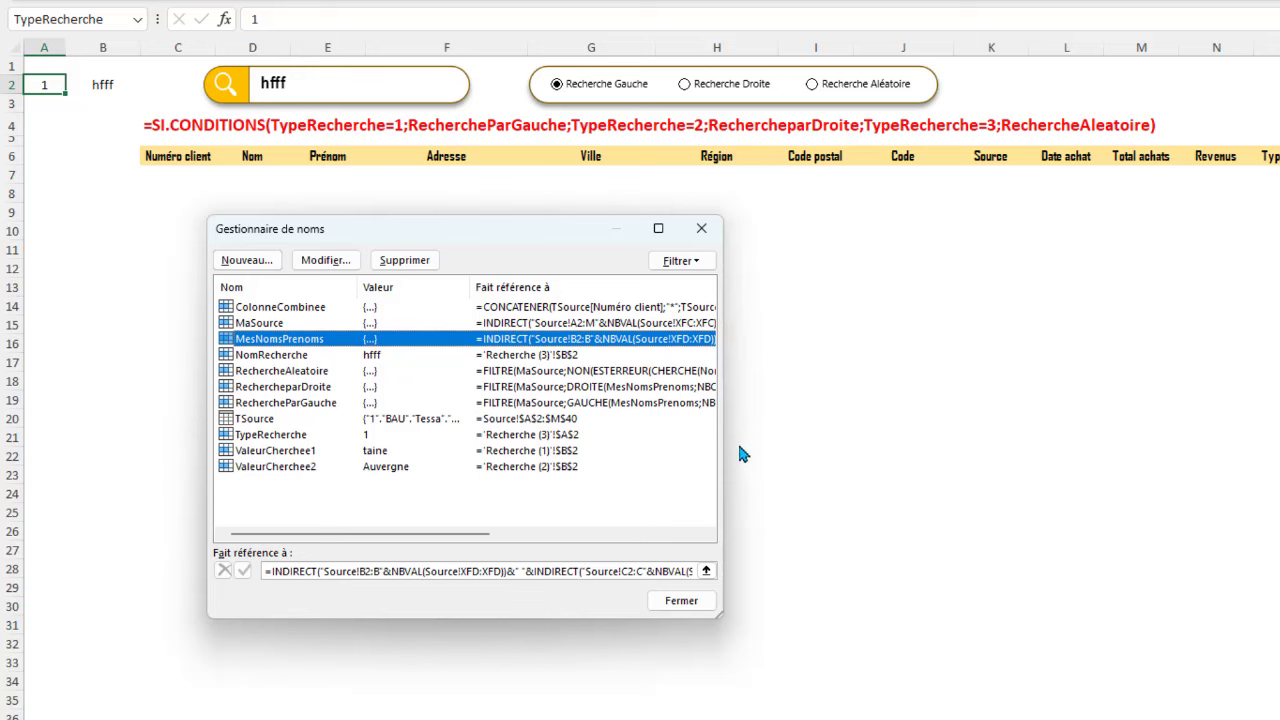
{"action": "left_click_drag", "start_coordinate": [723, 443], "coordinate": [1125, 437]}
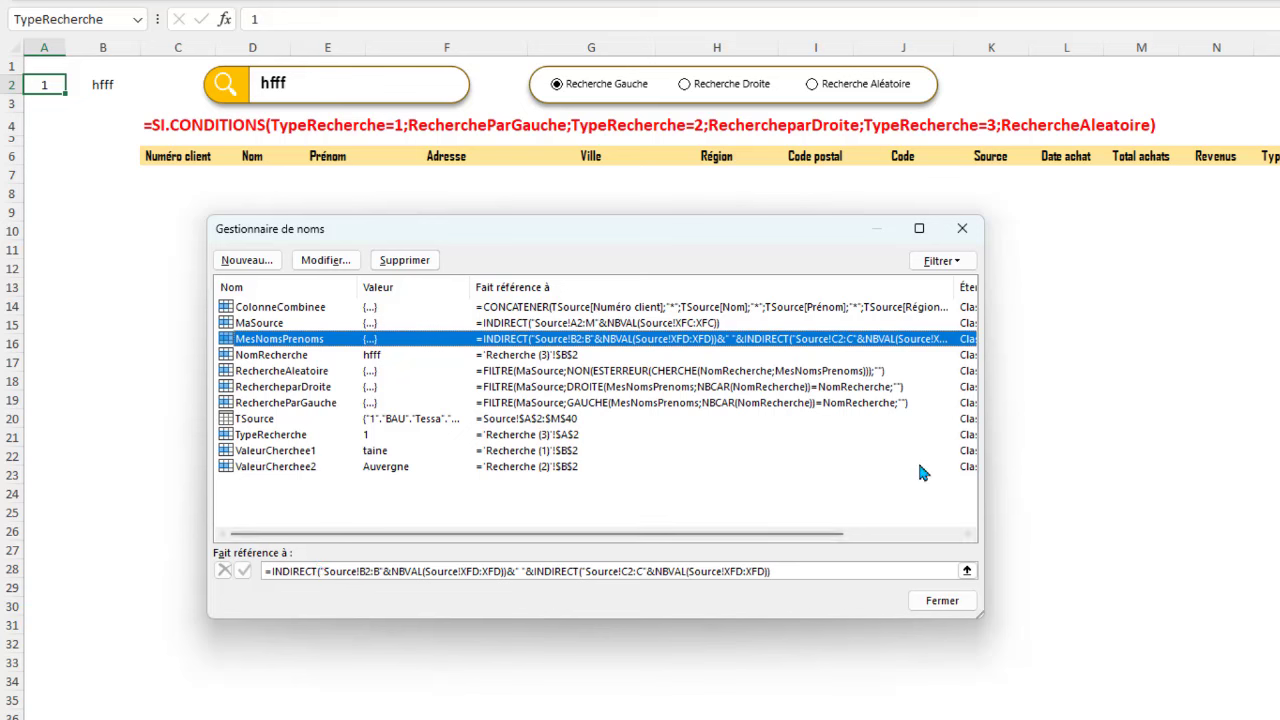
{"action": "left_click", "coordinate": [968, 234]}
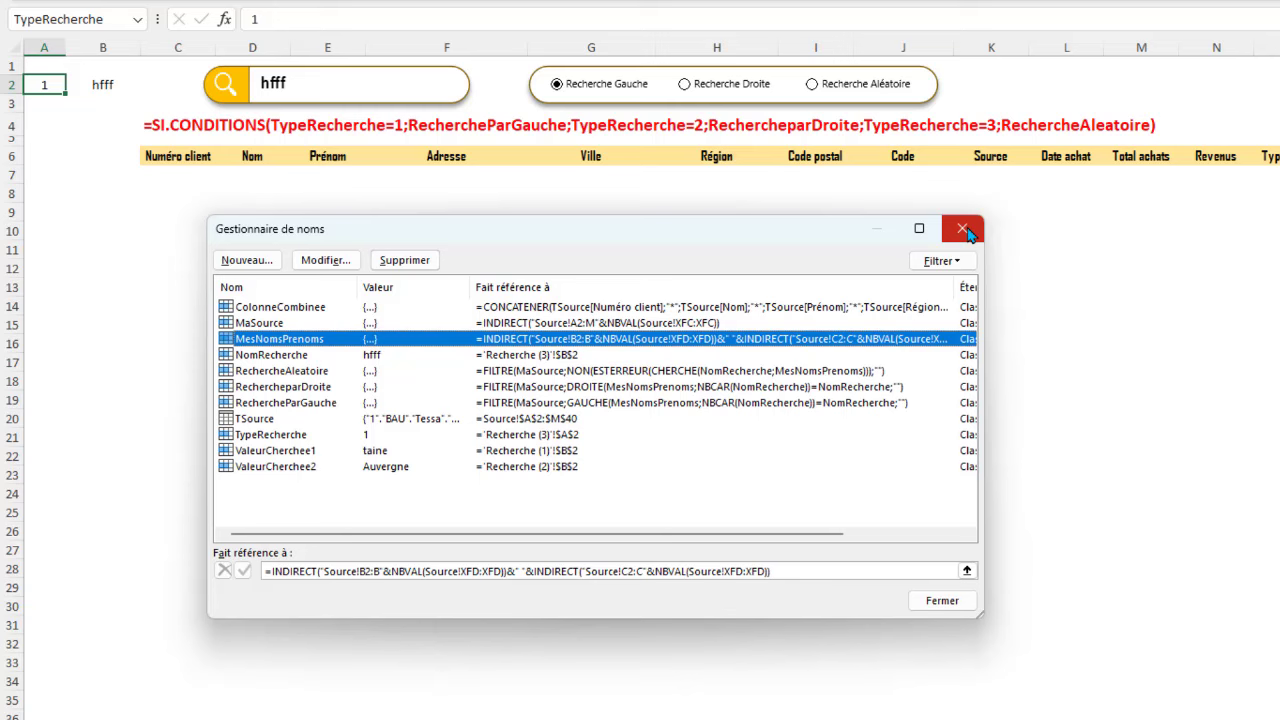
{"action": "left_click", "coordinate": [603, 339]}
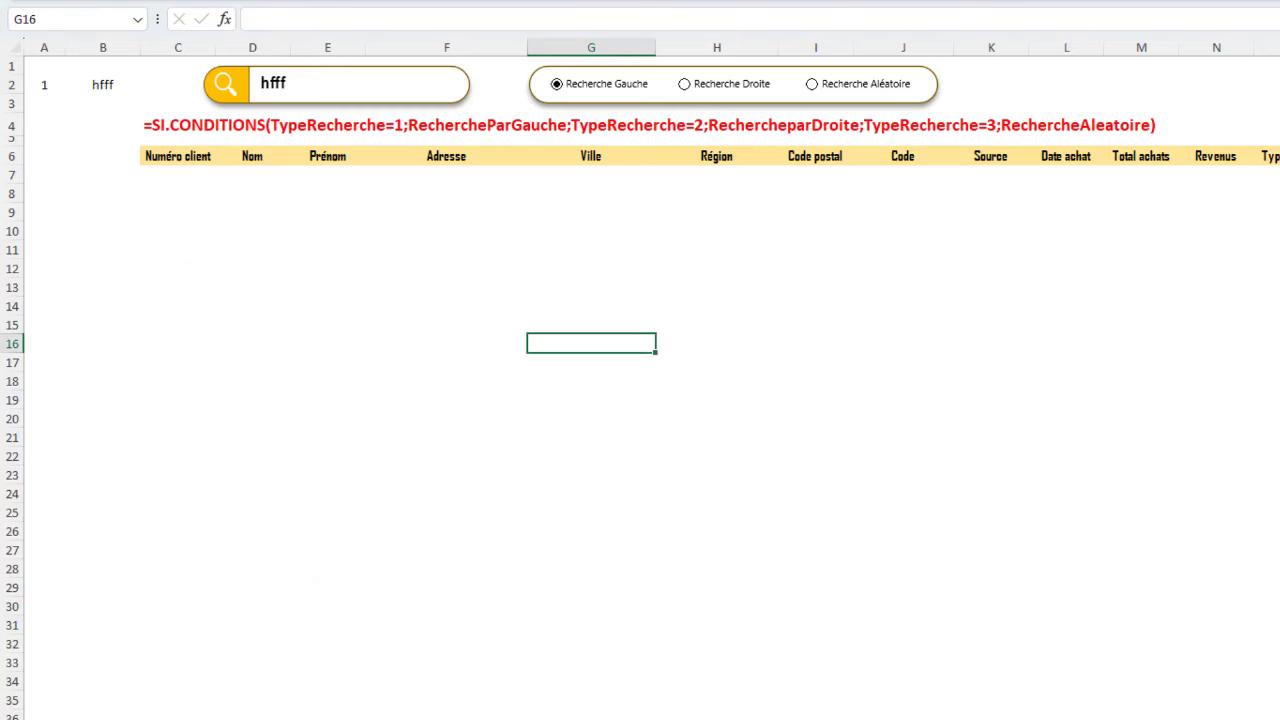
Step: Switch to the source data sheet and examine its Nom and Prénom columns
{"action": "left_click", "coordinate": [240, 717]}
{"action": "left_click", "coordinate": [137, 50]}
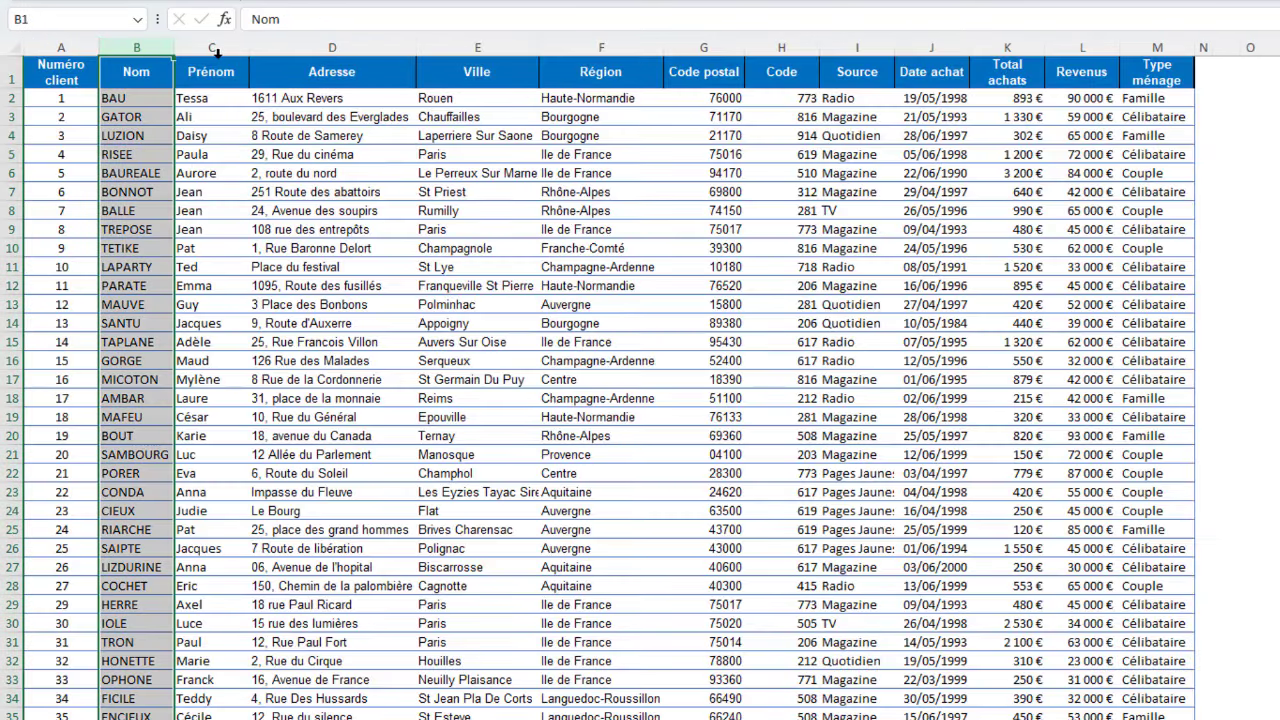
{"action": "key", "text": "ctrl+a"}
{"action": "left_click", "coordinate": [143, 46]}
{"action": "left_click", "coordinate": [212, 47]}
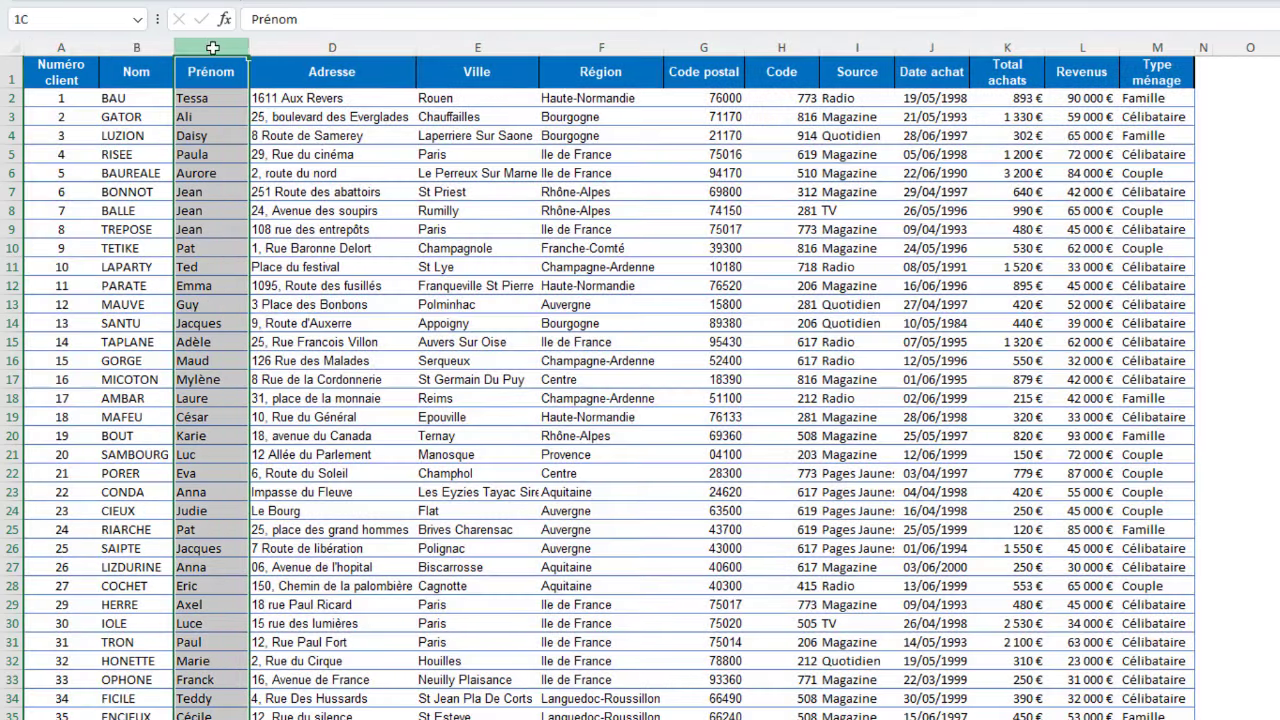
{"action": "left_click", "coordinate": [137, 47]}
{"action": "left_click", "coordinate": [212, 47]}
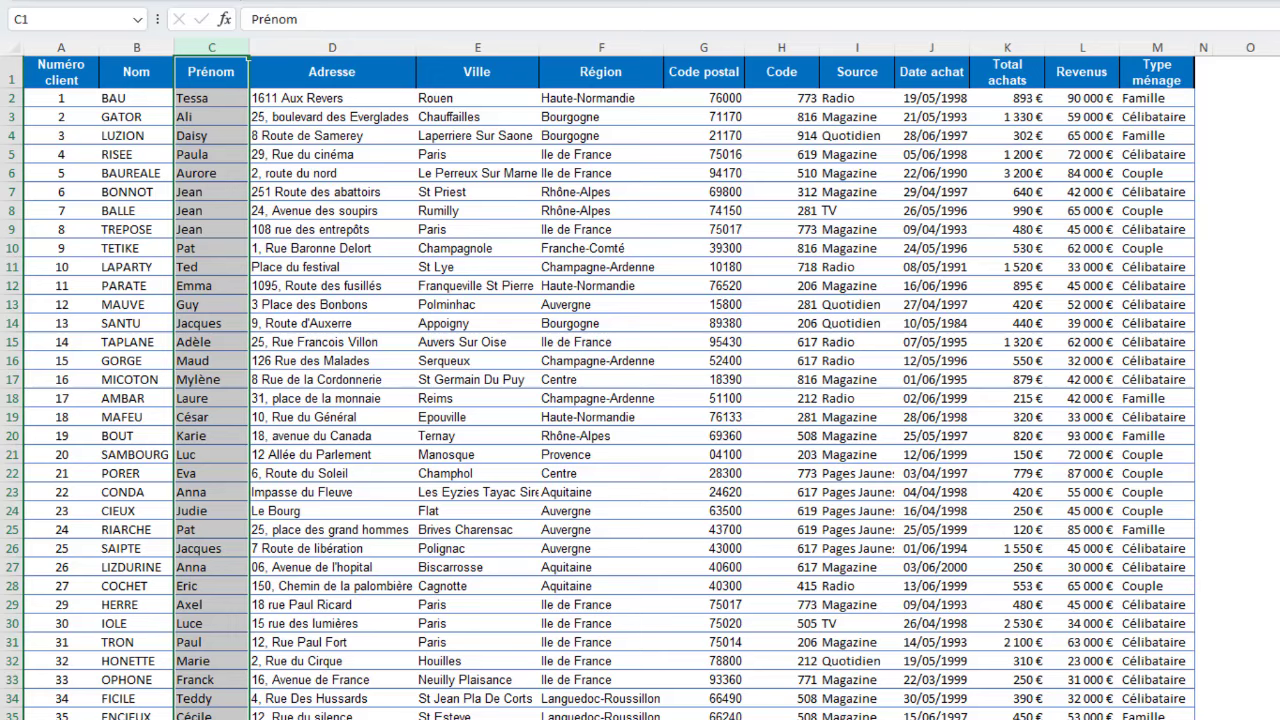
Step: Return to the search sheet and compare the three search-type names in the name manager, examining RechercheParGauche's formula at full width
{"action": "left_click", "coordinate": [578, 716]}
{"action": "key", "text": "ctrl+F3"}
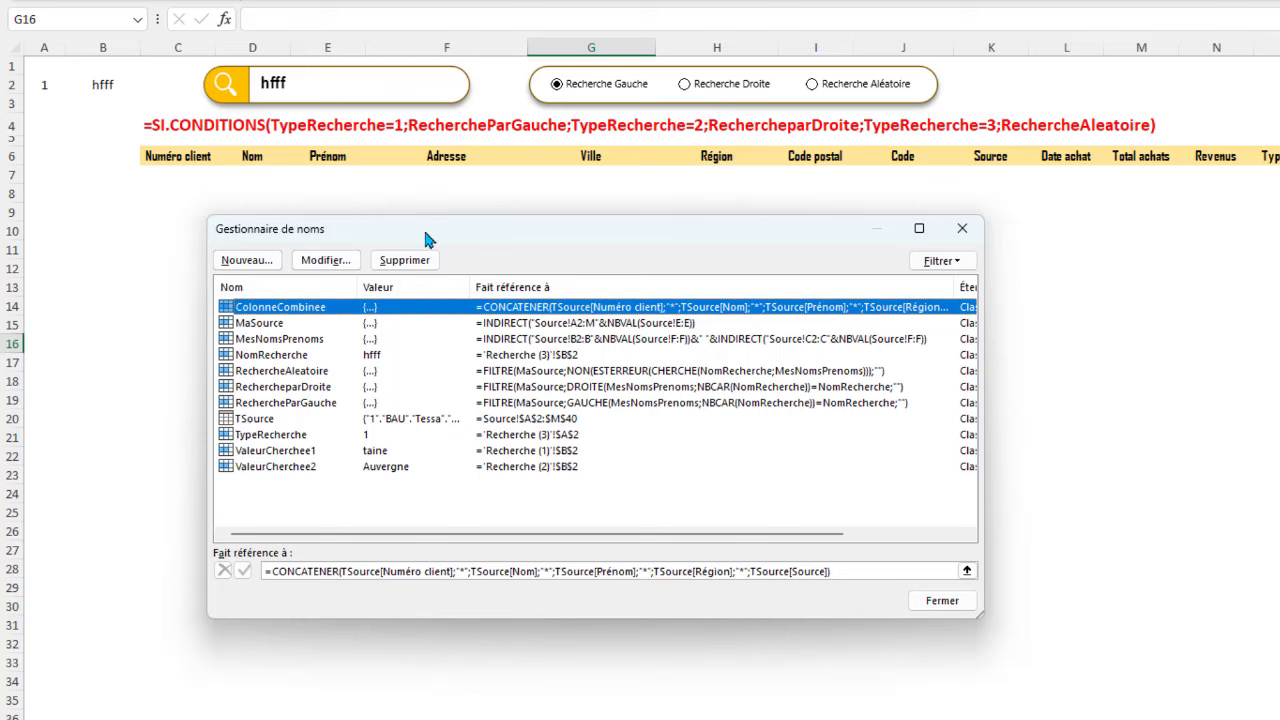
{"action": "left_click", "coordinate": [310, 388]}
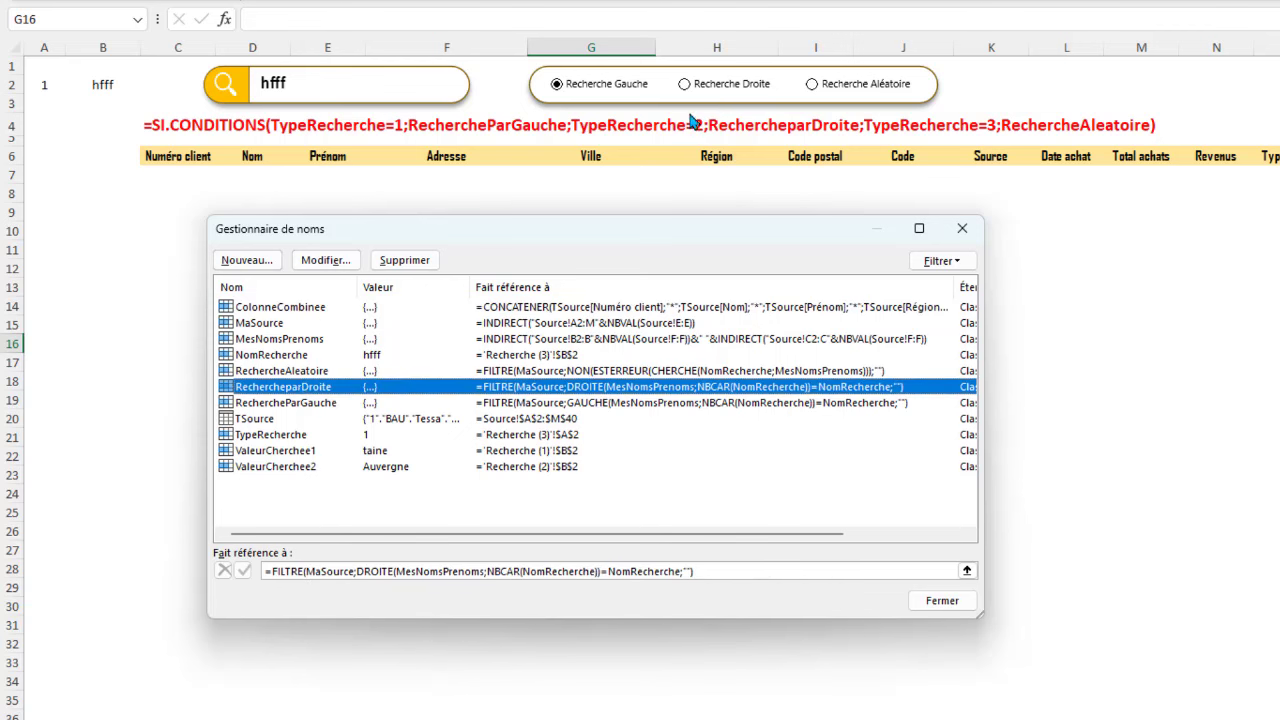
{"action": "left_click", "coordinate": [316, 404]}
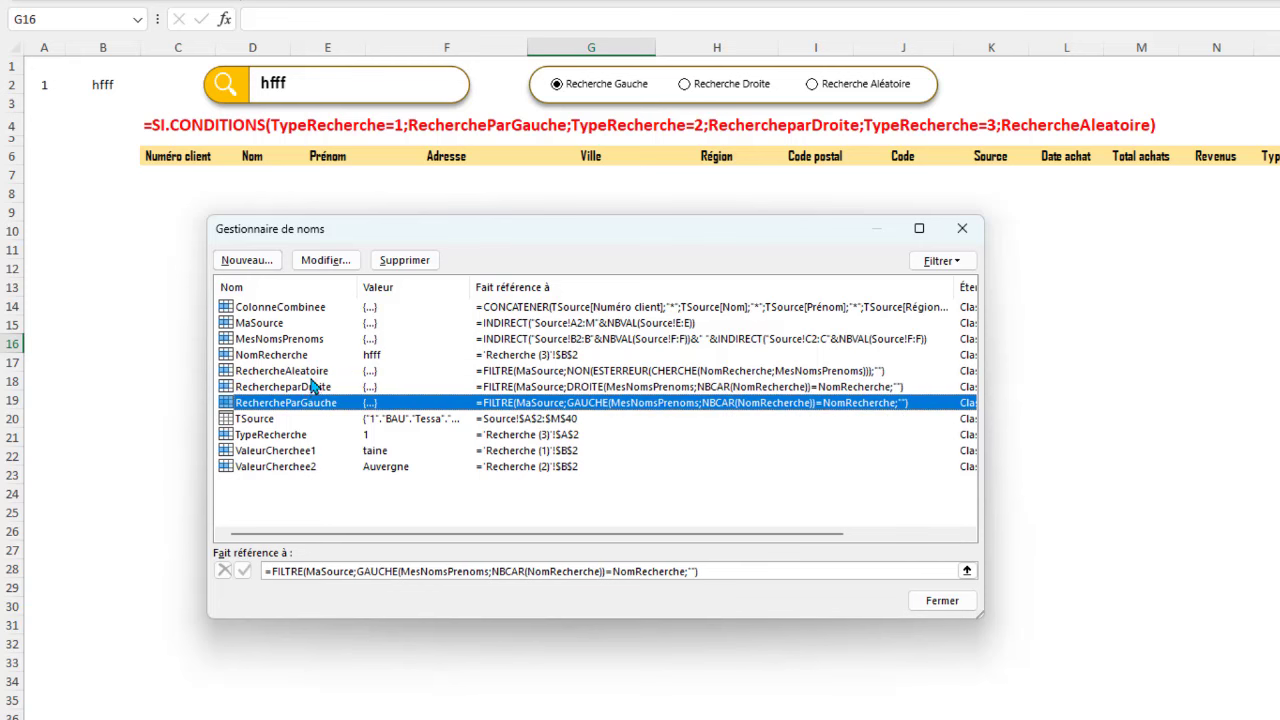
{"action": "left_click", "coordinate": [312, 372]}
{"action": "left_click", "coordinate": [316, 404]}
{"action": "left_click_drag", "start_coordinate": [985, 356], "coordinate": [1266, 372]}
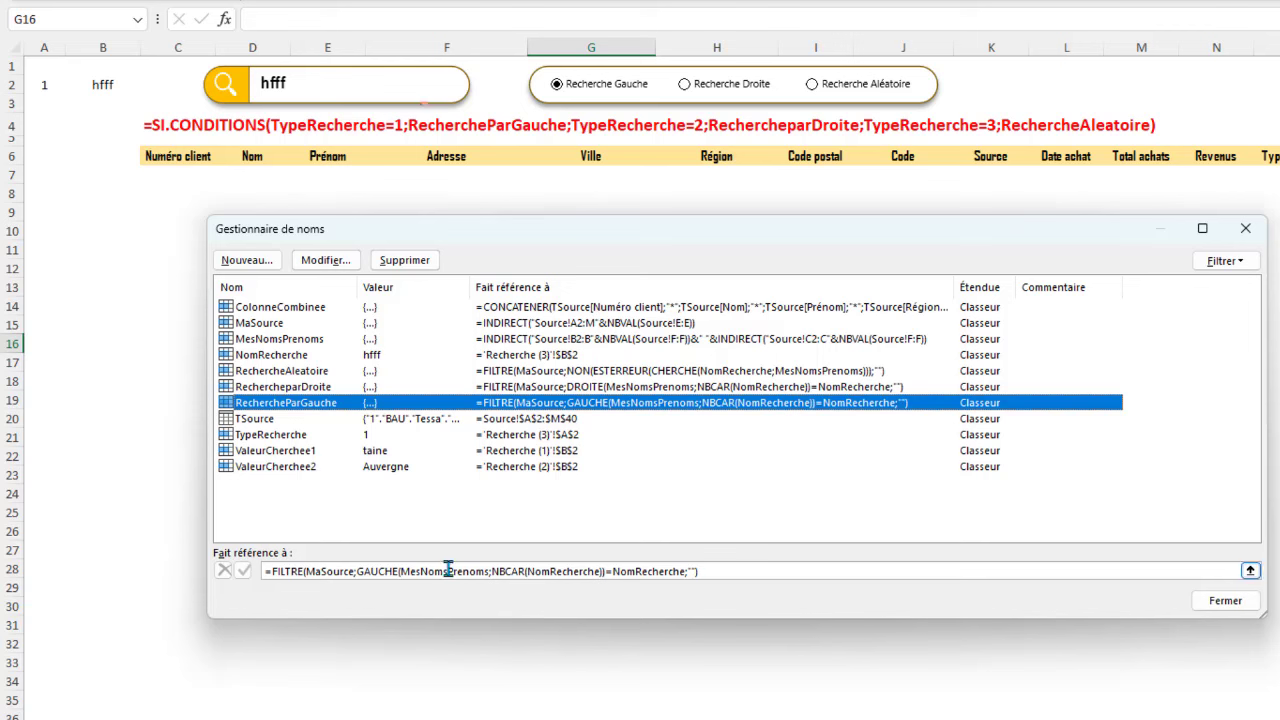
Step: Examine the formulas behind RechercheparDroite and RechercheAleatoire, and close the name manager
{"action": "left_click", "coordinate": [302, 386]}
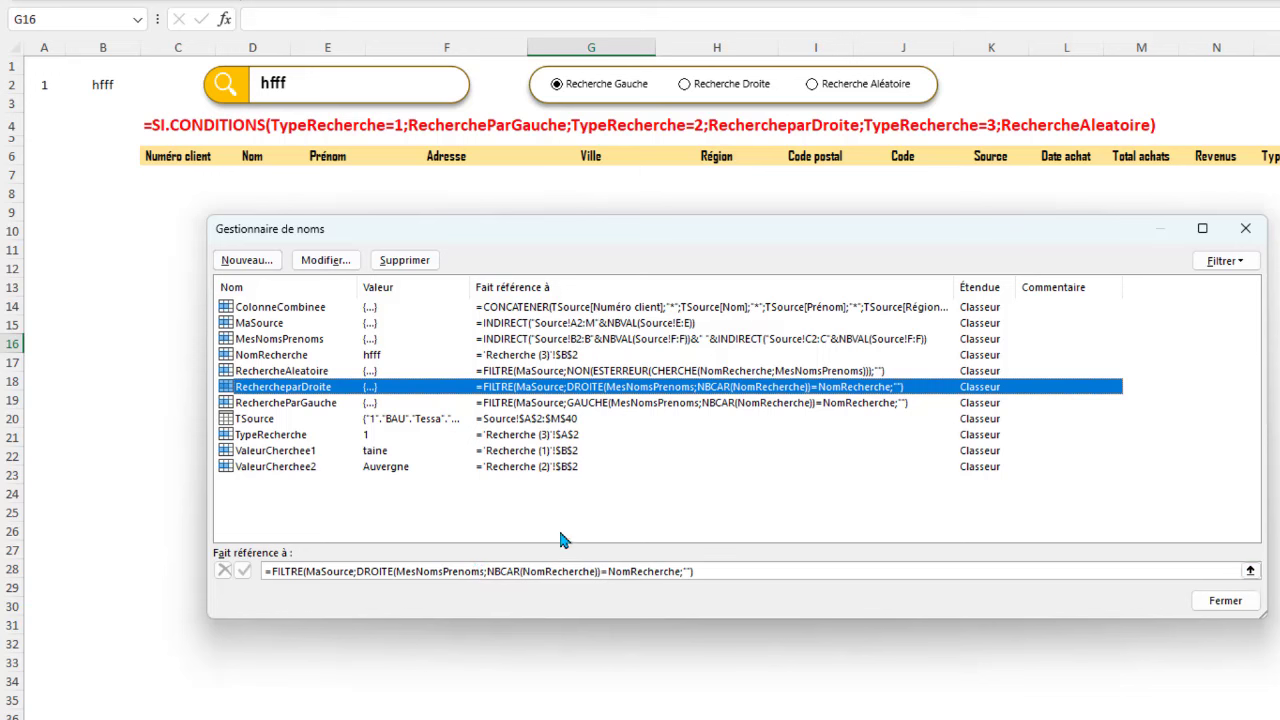
{"action": "left_click", "coordinate": [509, 571]}
{"action": "left_click", "coordinate": [295, 371]}
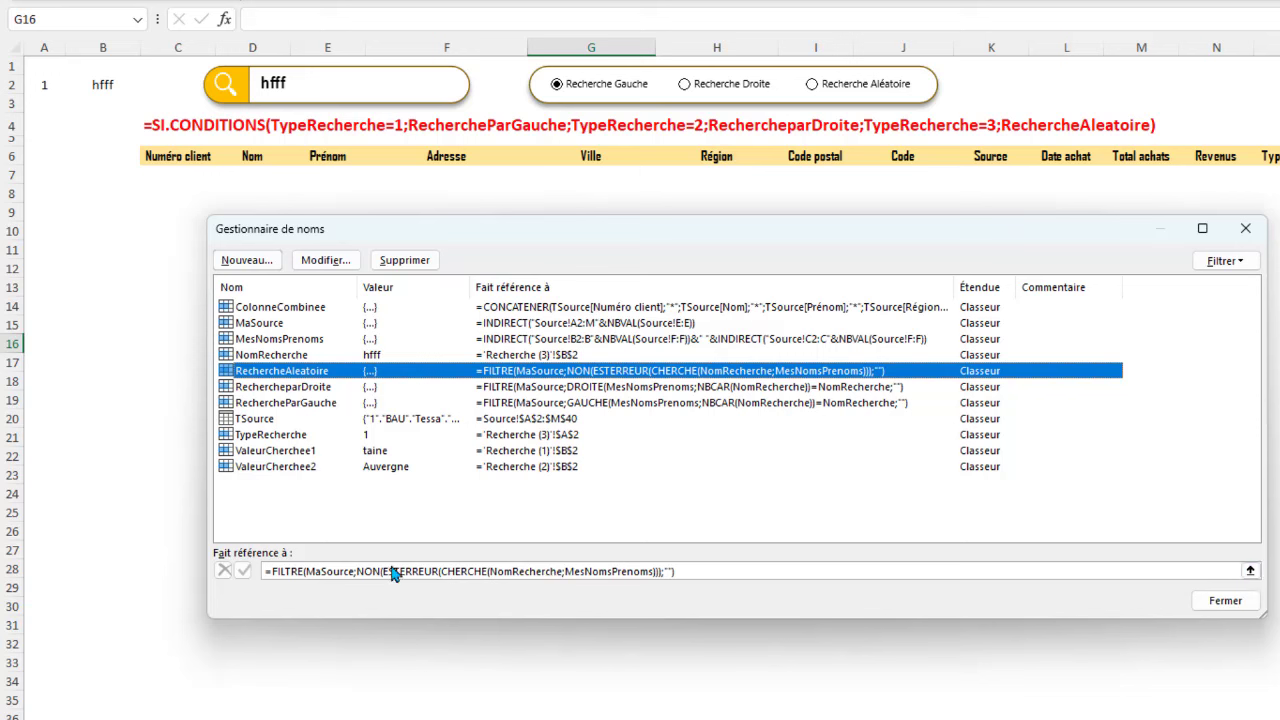
{"action": "left_click", "coordinate": [1245, 228]}
Step: Start a SI.CONDITIONS formula in cell C7 that returns RechercheParGauche when TypeRecherche=1
{"action": "left_click", "coordinate": [179, 176]}
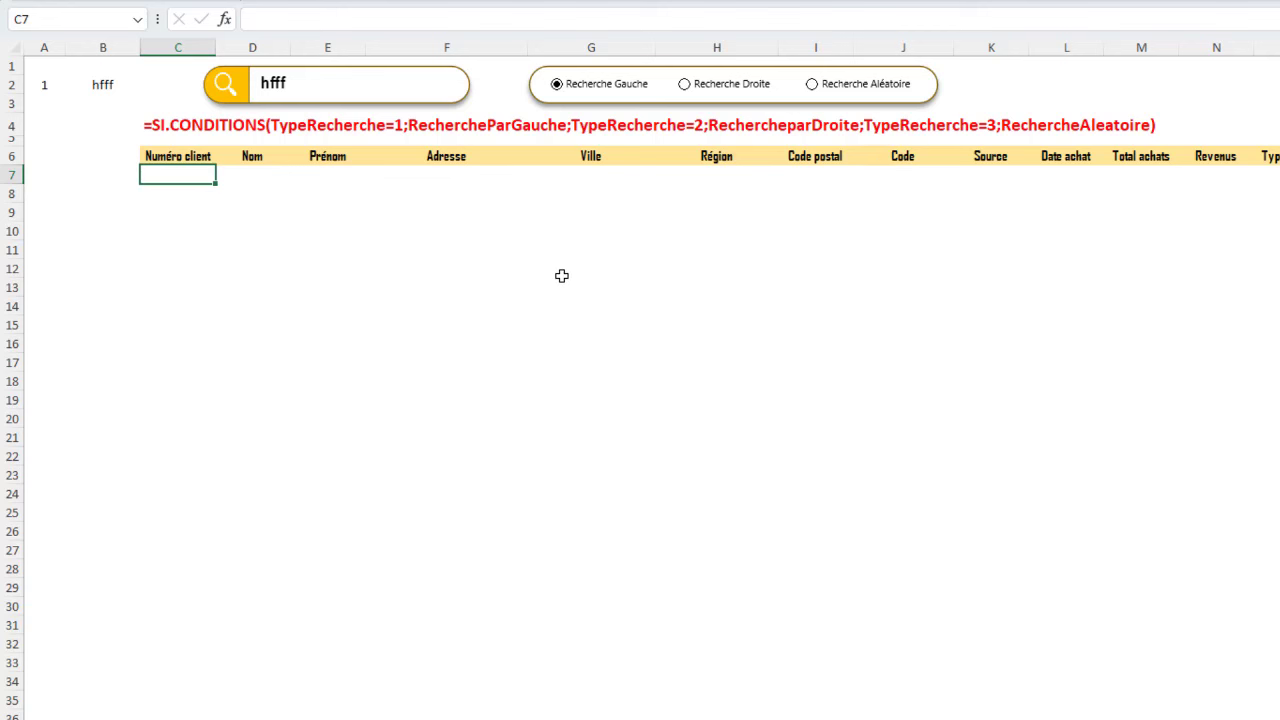
{"action": "type", "text": "=SI"}
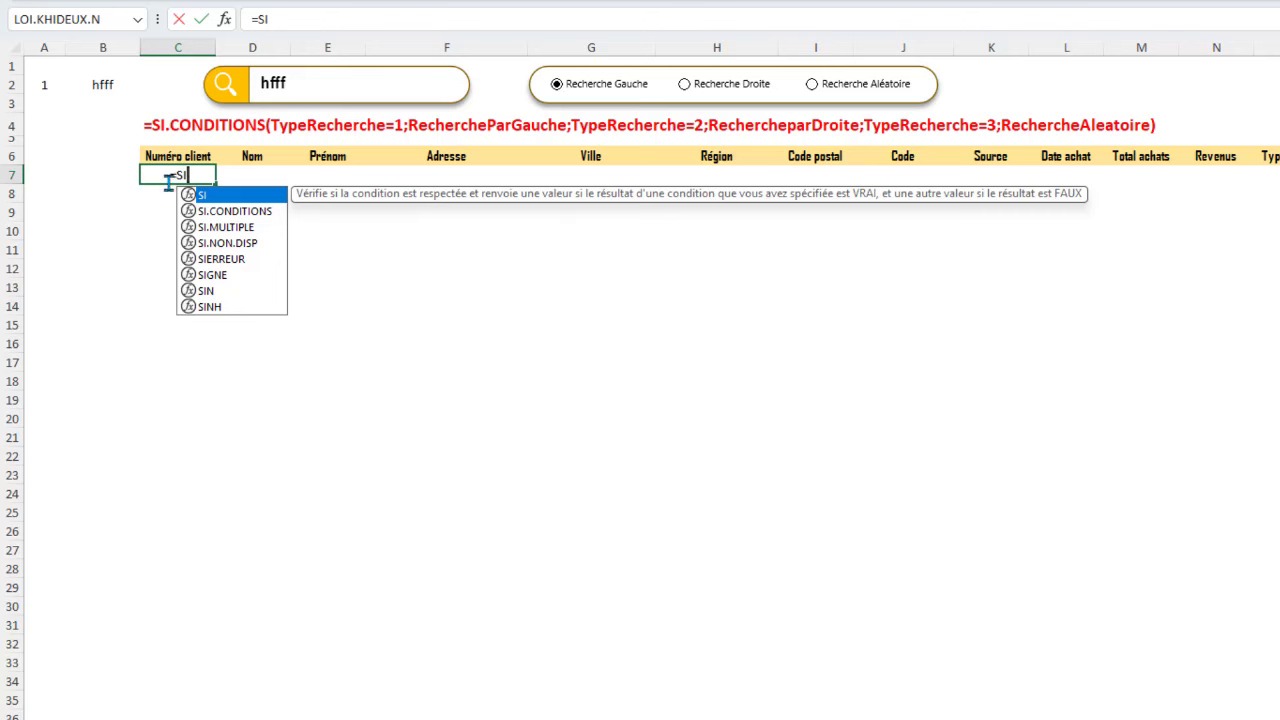
{"action": "left_click", "coordinate": [238, 212]}
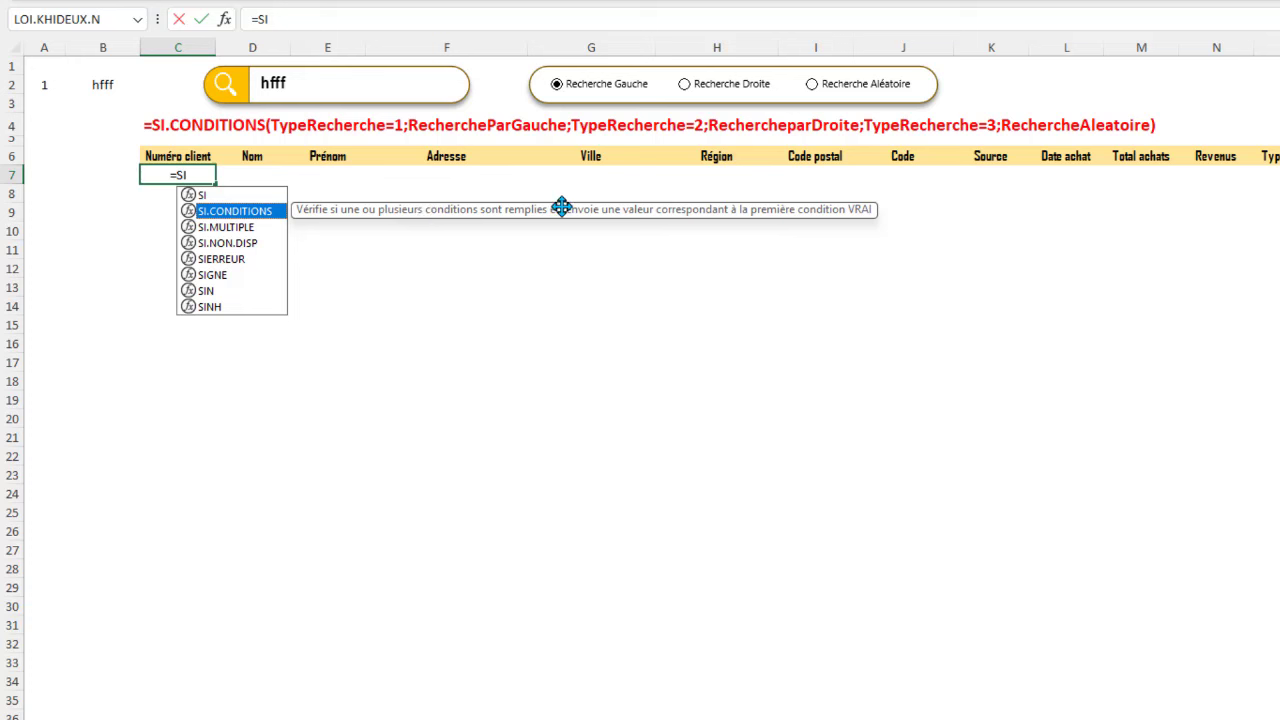
{"action": "double_click", "coordinate": [234, 212]}
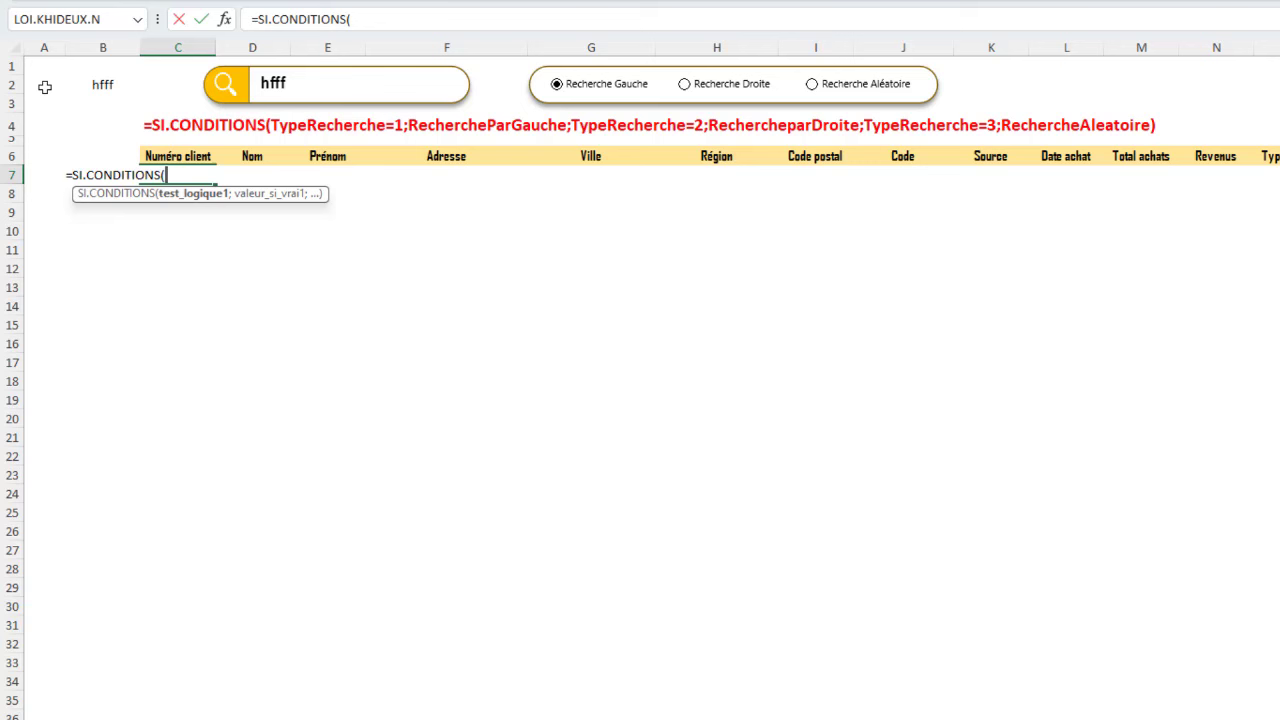
{"action": "left_click", "coordinate": [45, 87]}
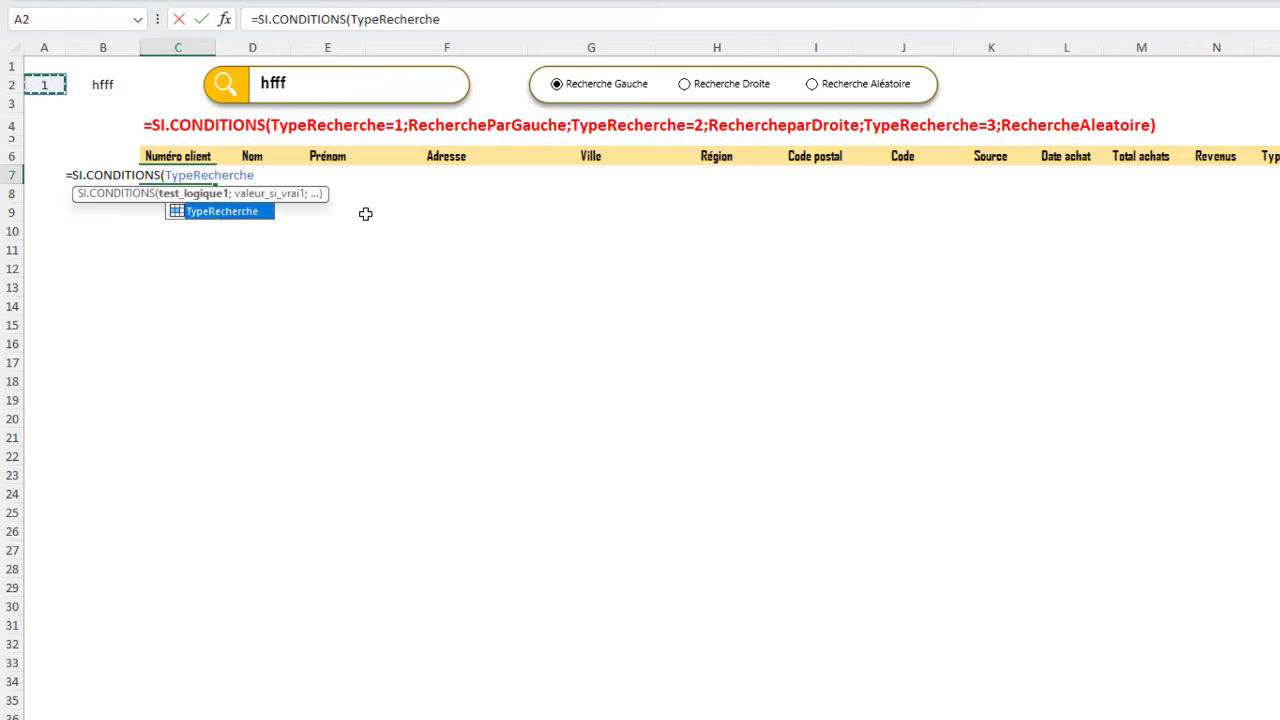
{"action": "type", "text": "=1"}
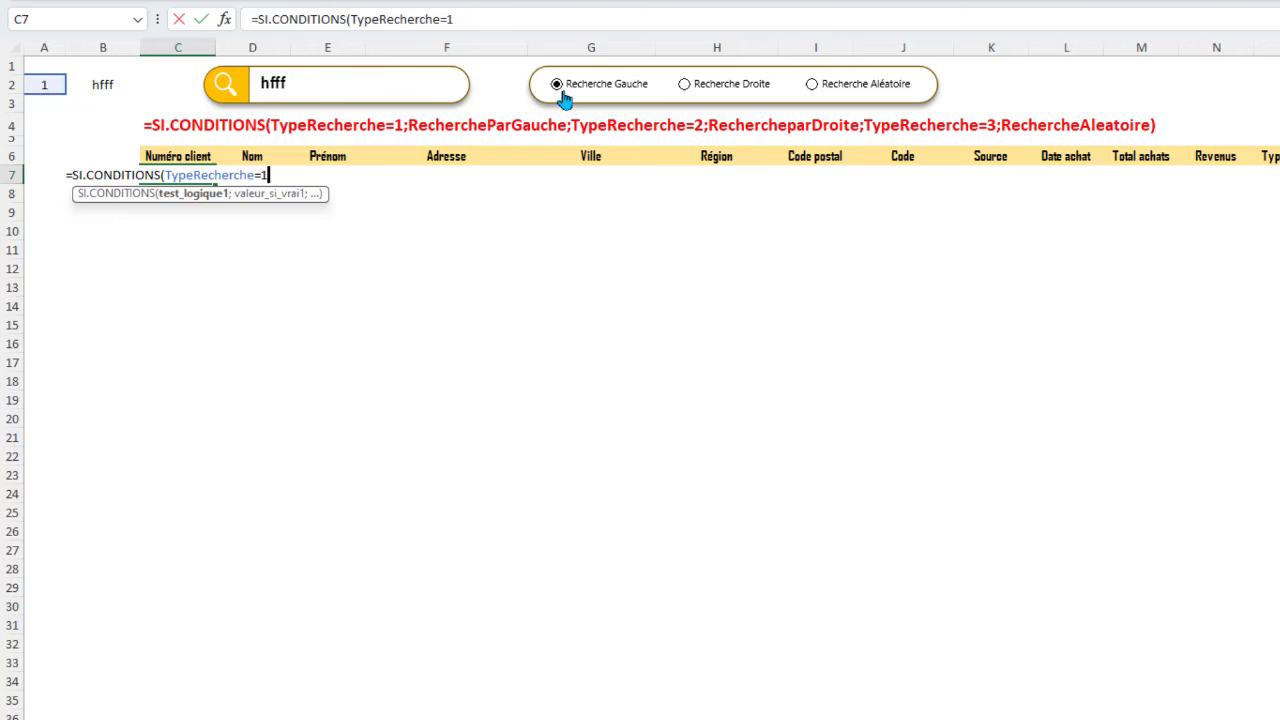
{"action": "type", "text": ";"}
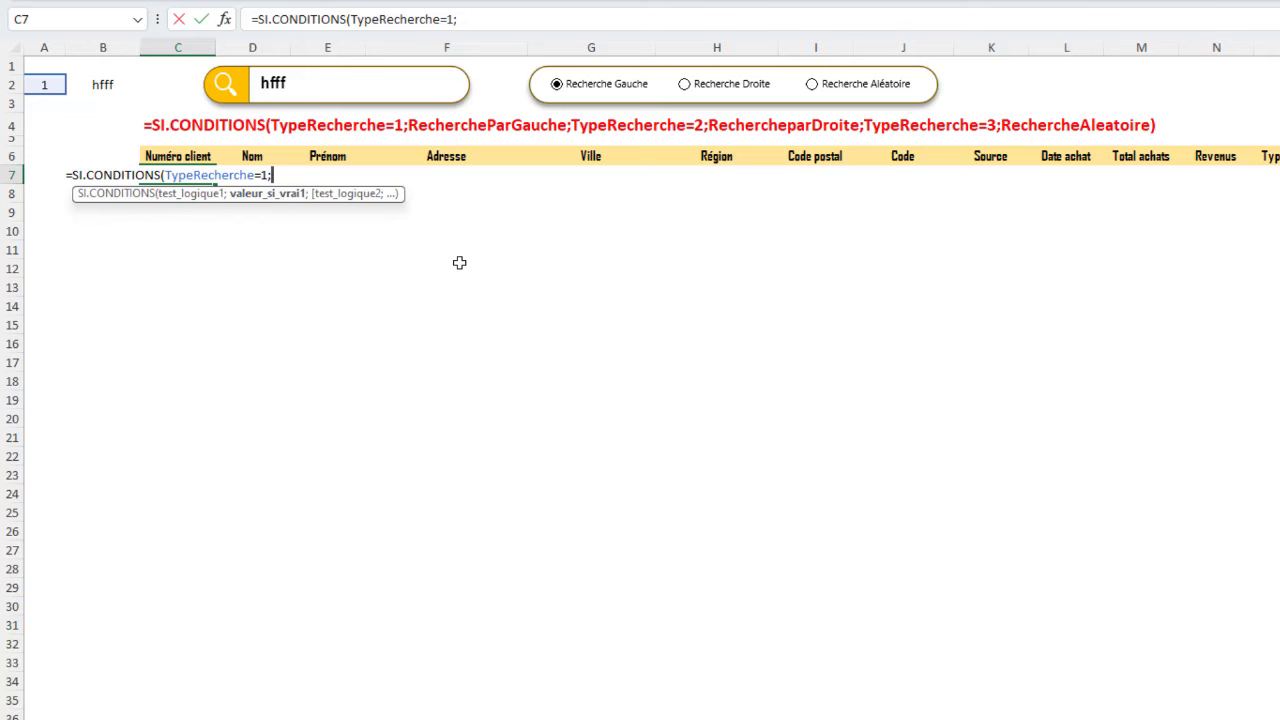
{"action": "type", "text": "rec"}
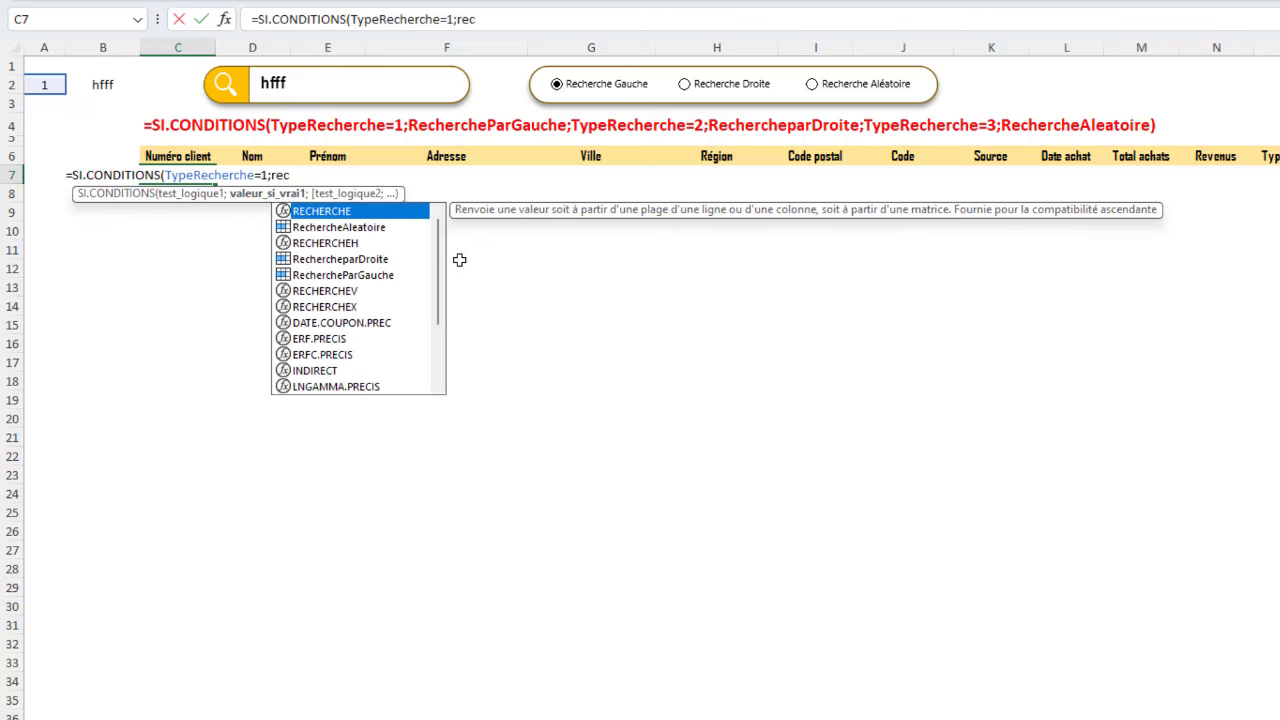
{"action": "double_click", "coordinate": [368, 275]}
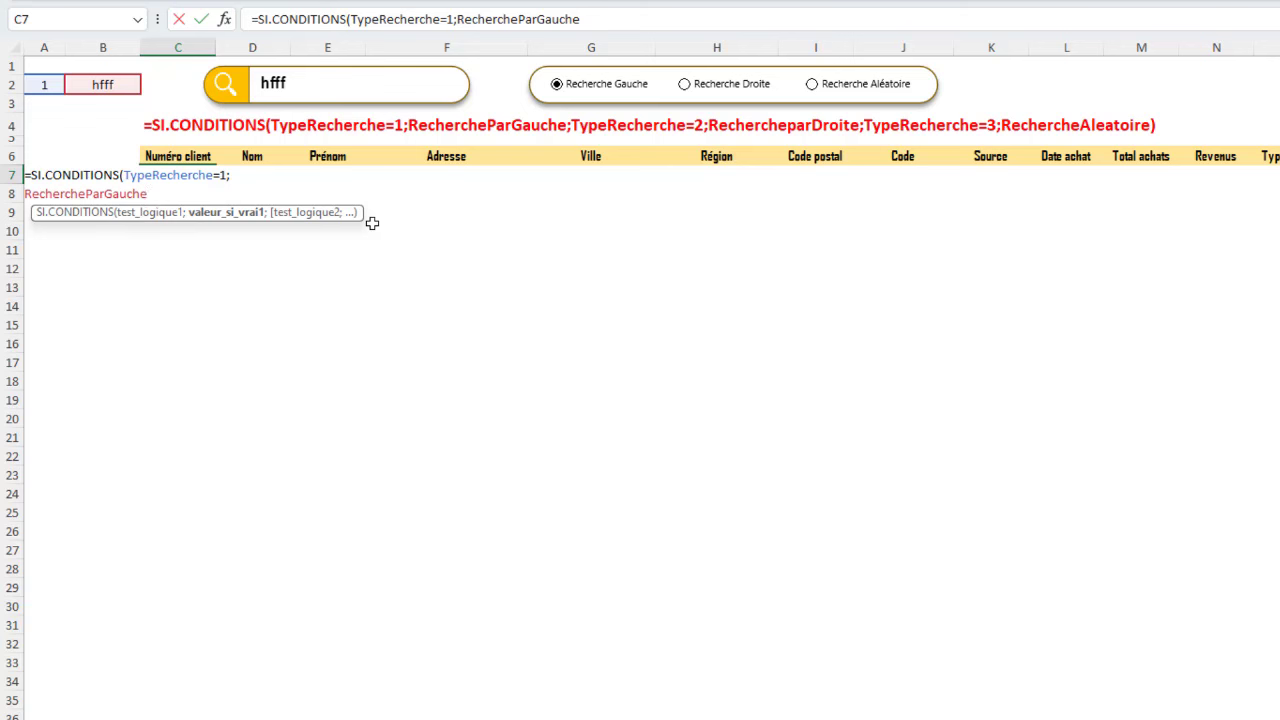
Step: Add a second condition to the C7 formula that returns RechercheparDroite when TypeRecherche=2
{"action": "type", "text": ";"}
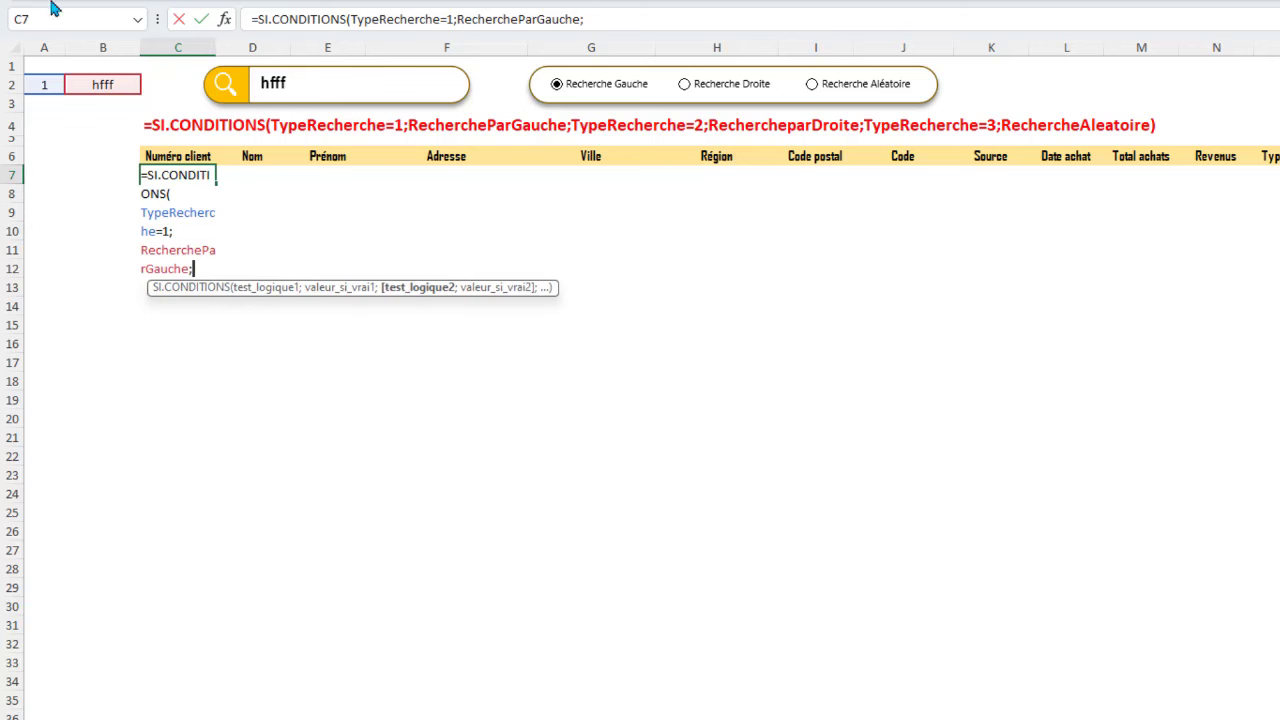
{"action": "left_click", "coordinate": [41, 84]}
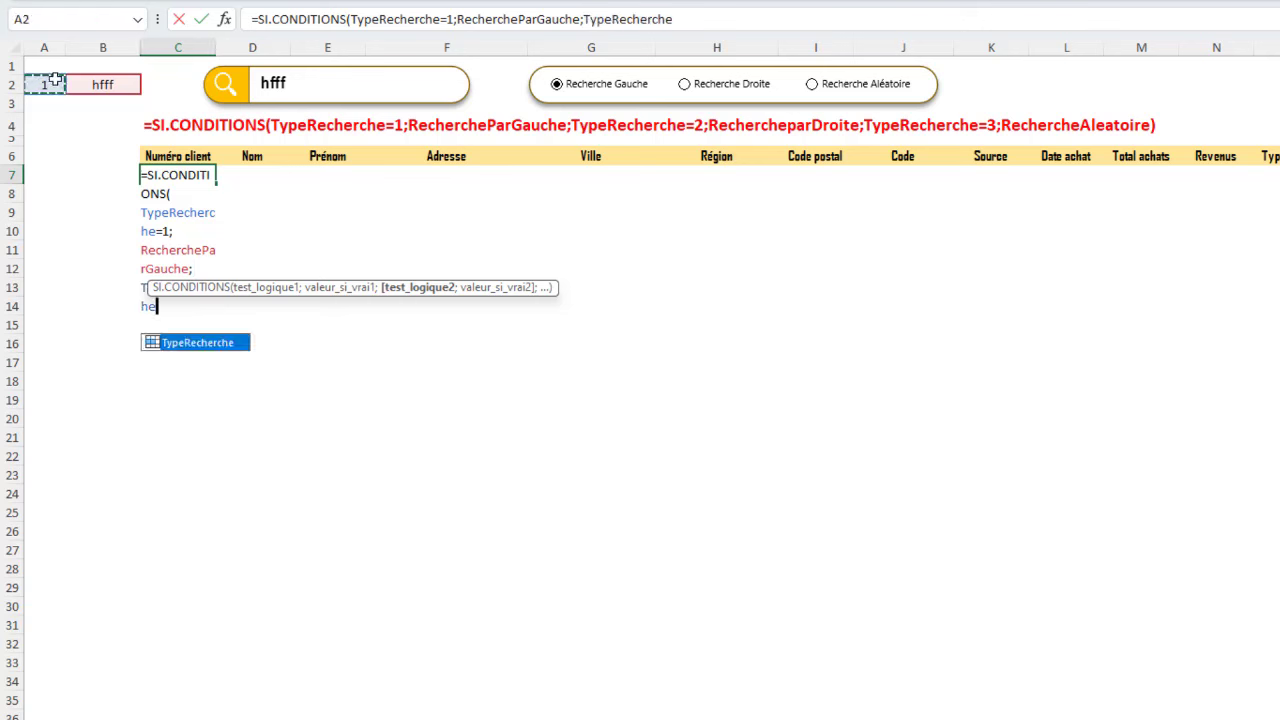
{"action": "type", "text": "="}
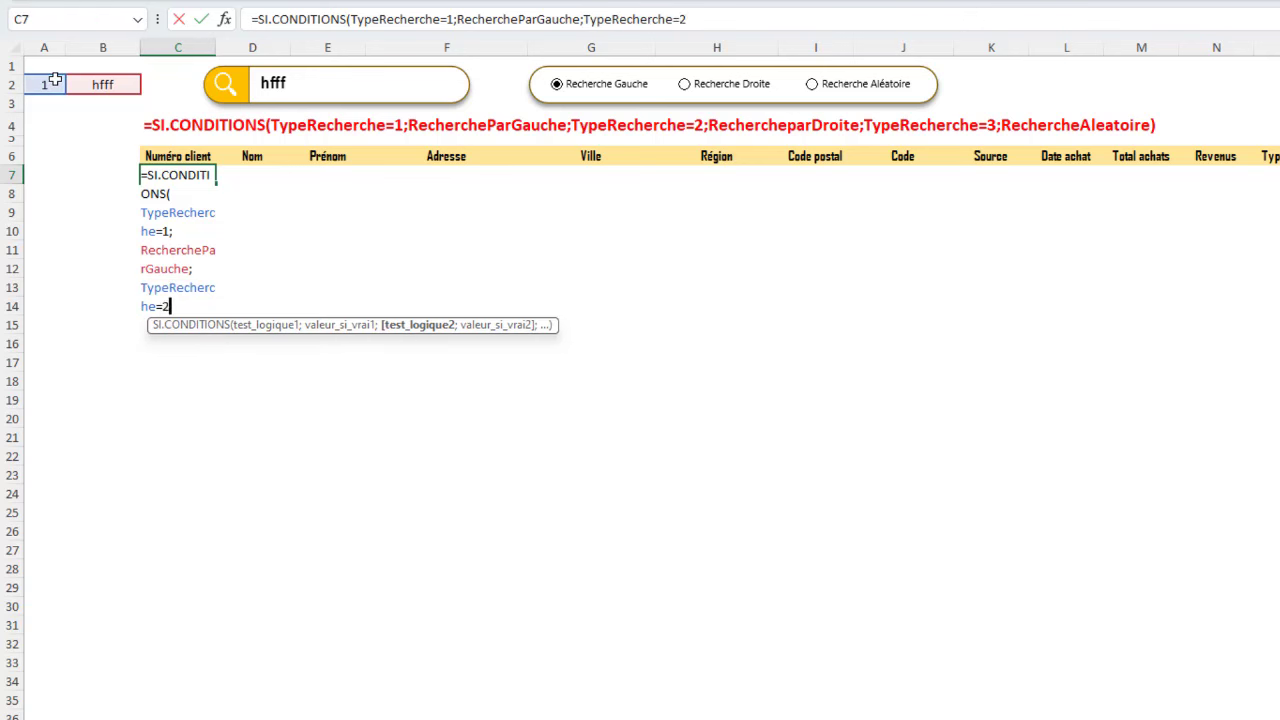
{"action": "type", "text": "2;"}
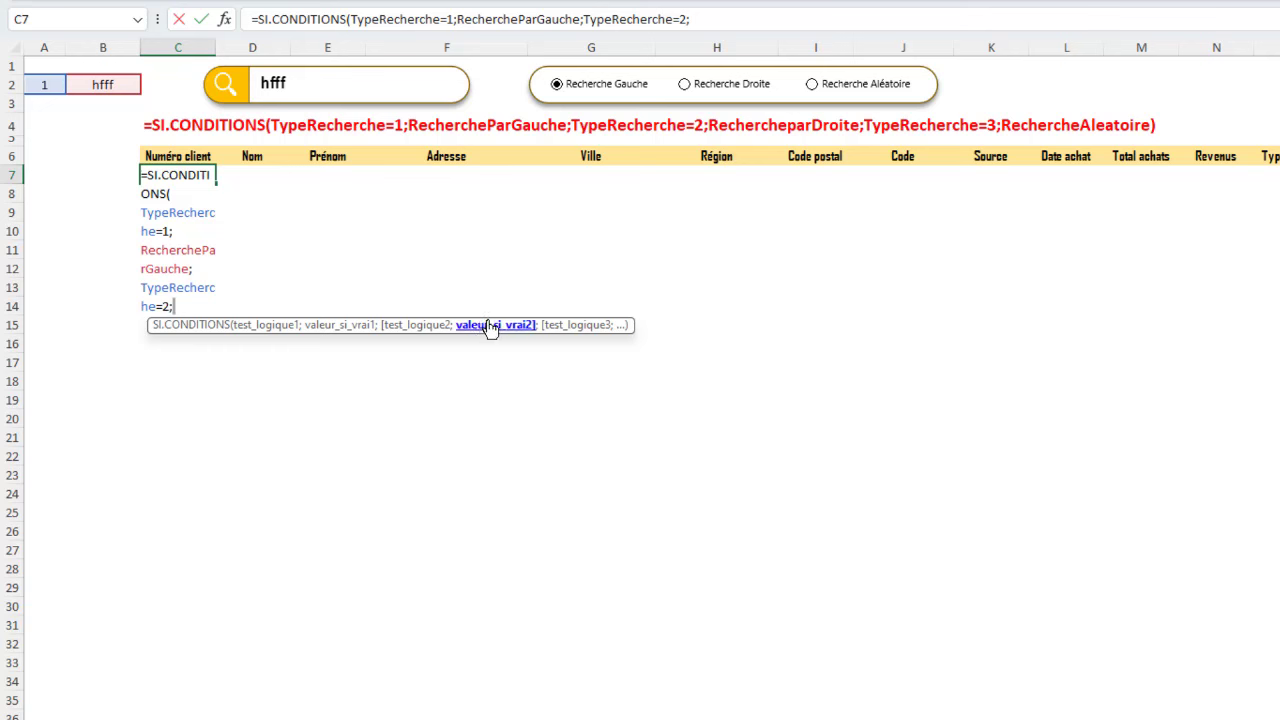
{"action": "type", "text": "re"}
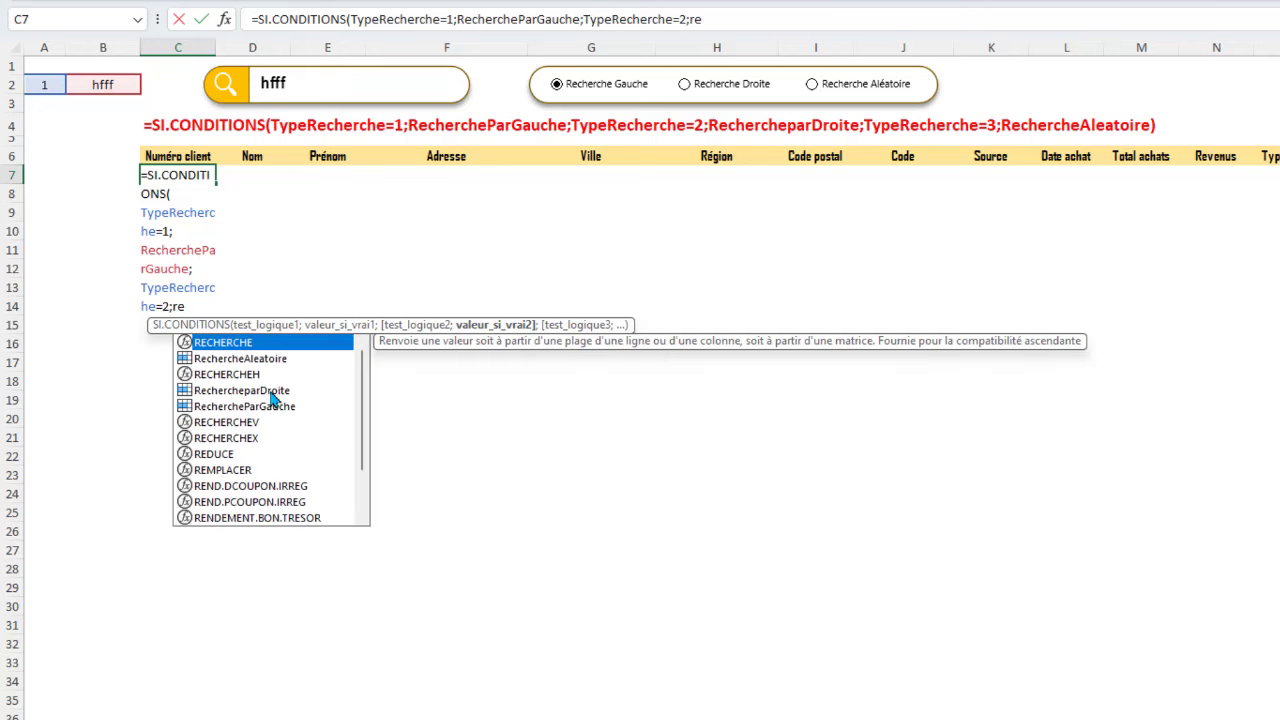
{"action": "double_click", "coordinate": [270, 392]}
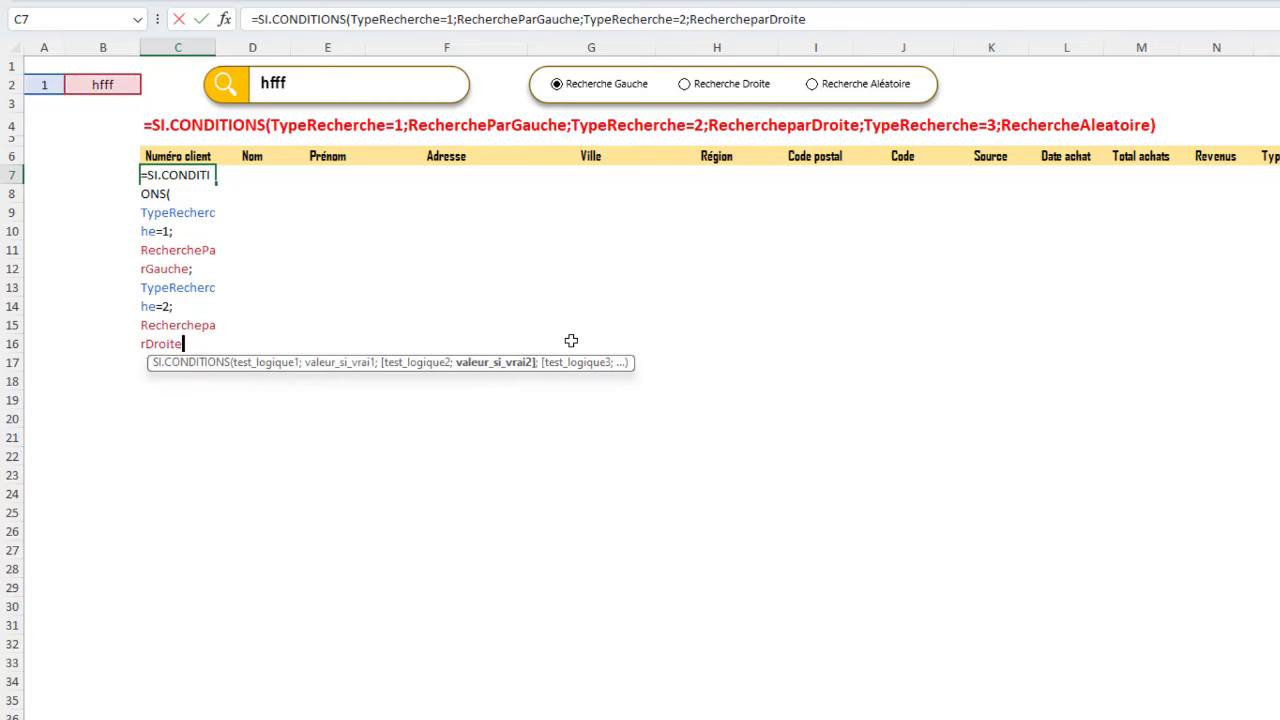
Step: Complete the C7 formula with a third condition returning RechercheAleatoire when TypeRecherche=3, and enter it
{"action": "type", "text": ";"}
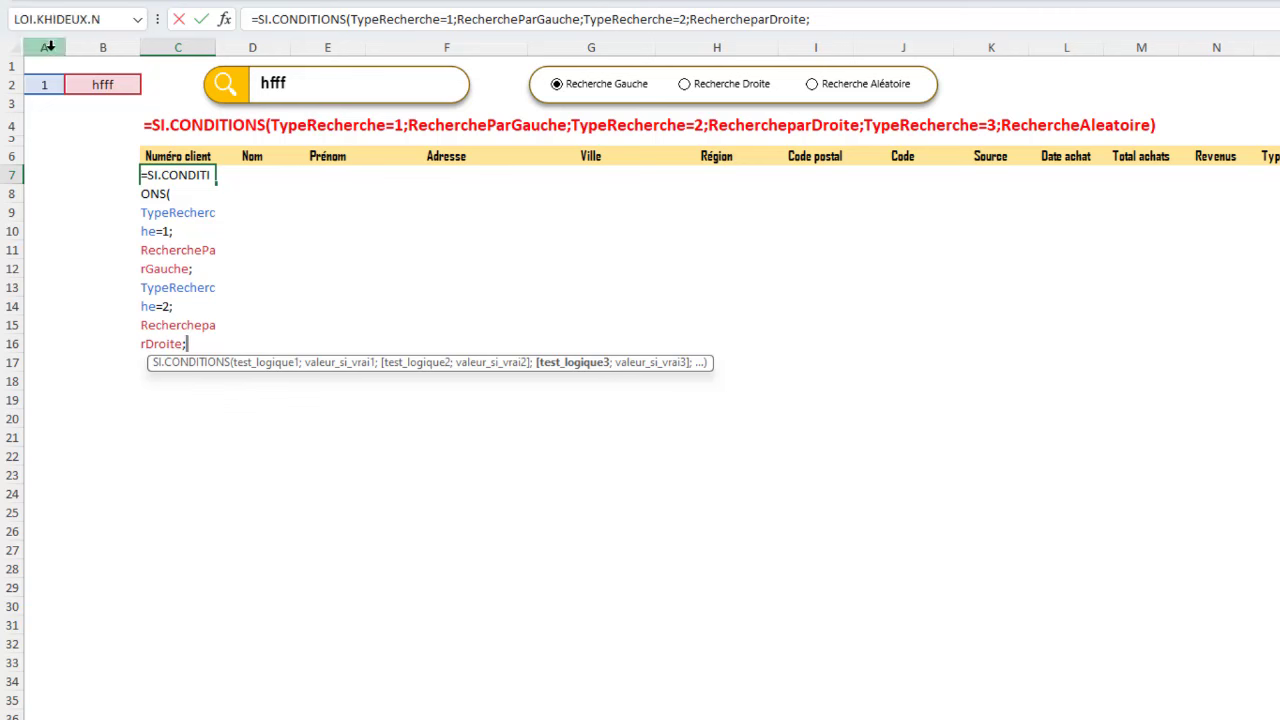
{"action": "left_click", "coordinate": [44, 84]}
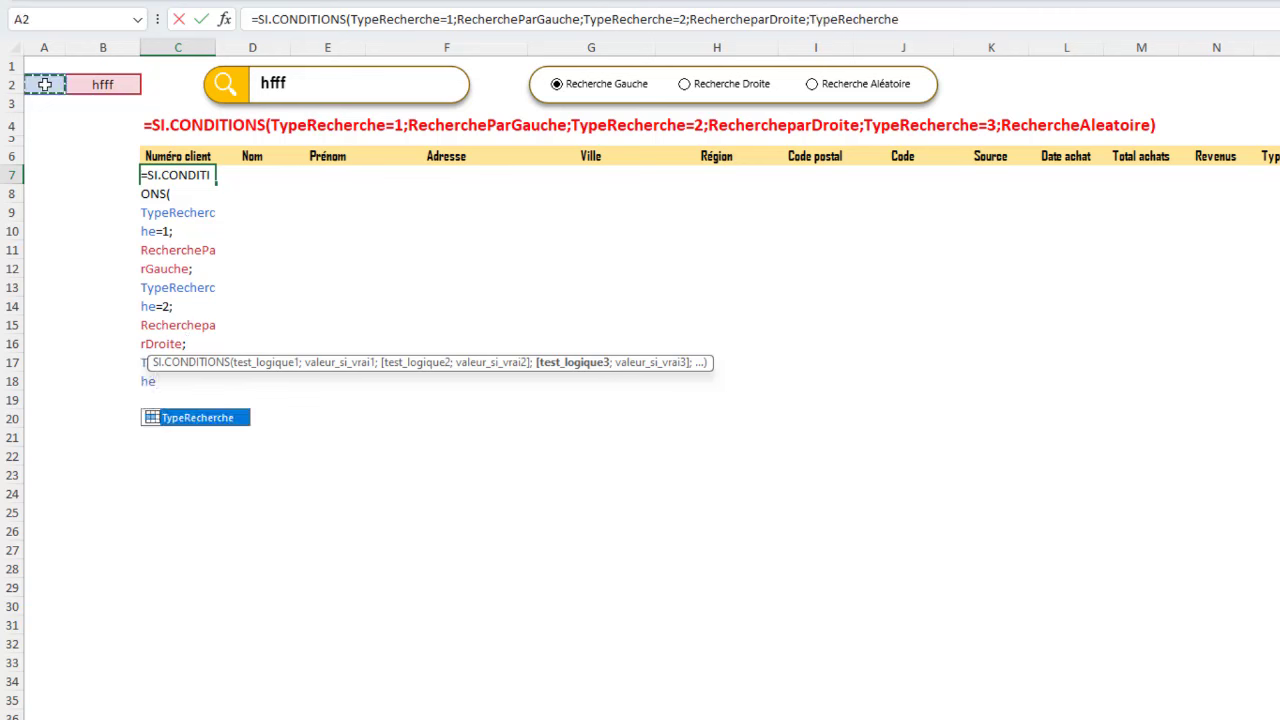
{"action": "type", "text": "=3"}
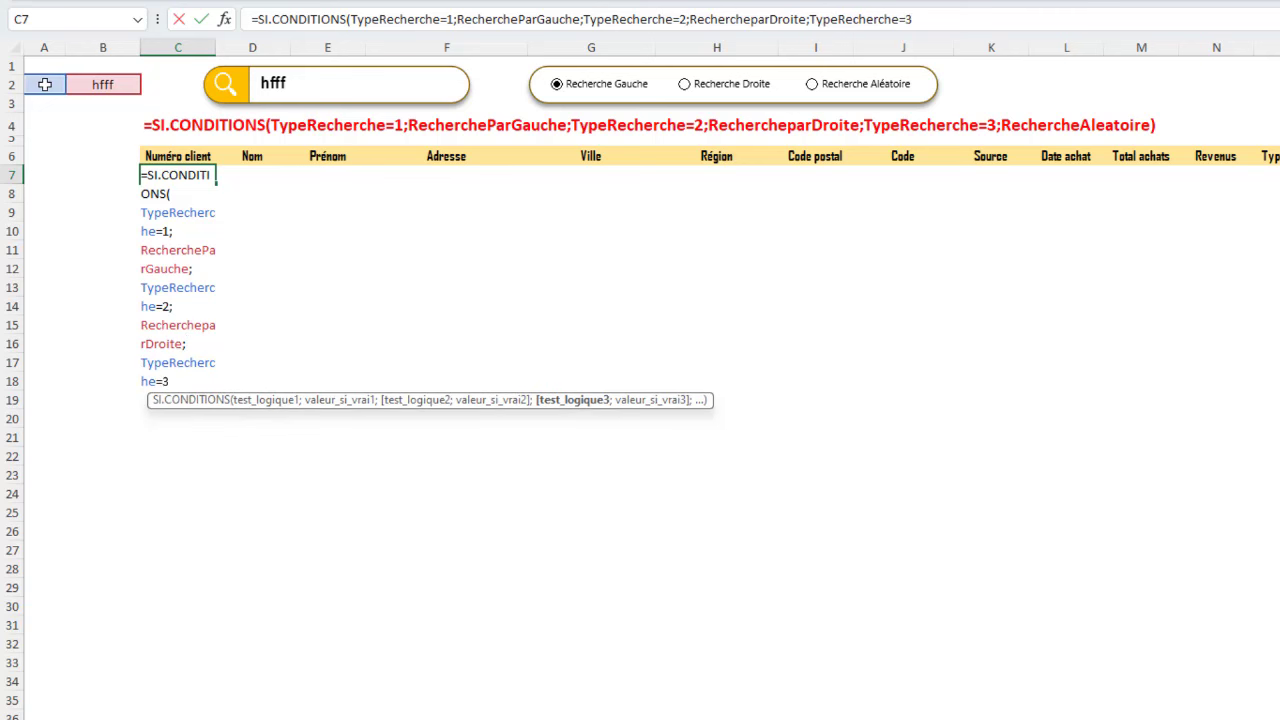
{"action": "type", "text": ";re"}
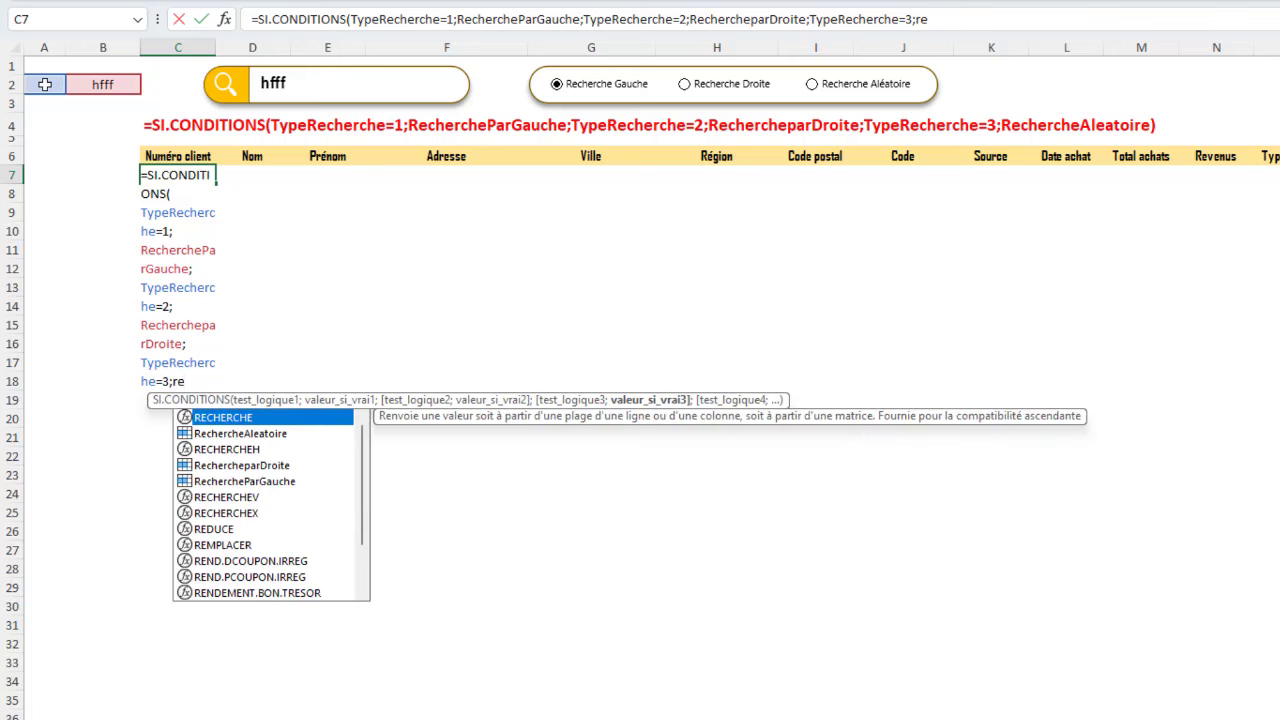
{"action": "double_click", "coordinate": [276, 434]}
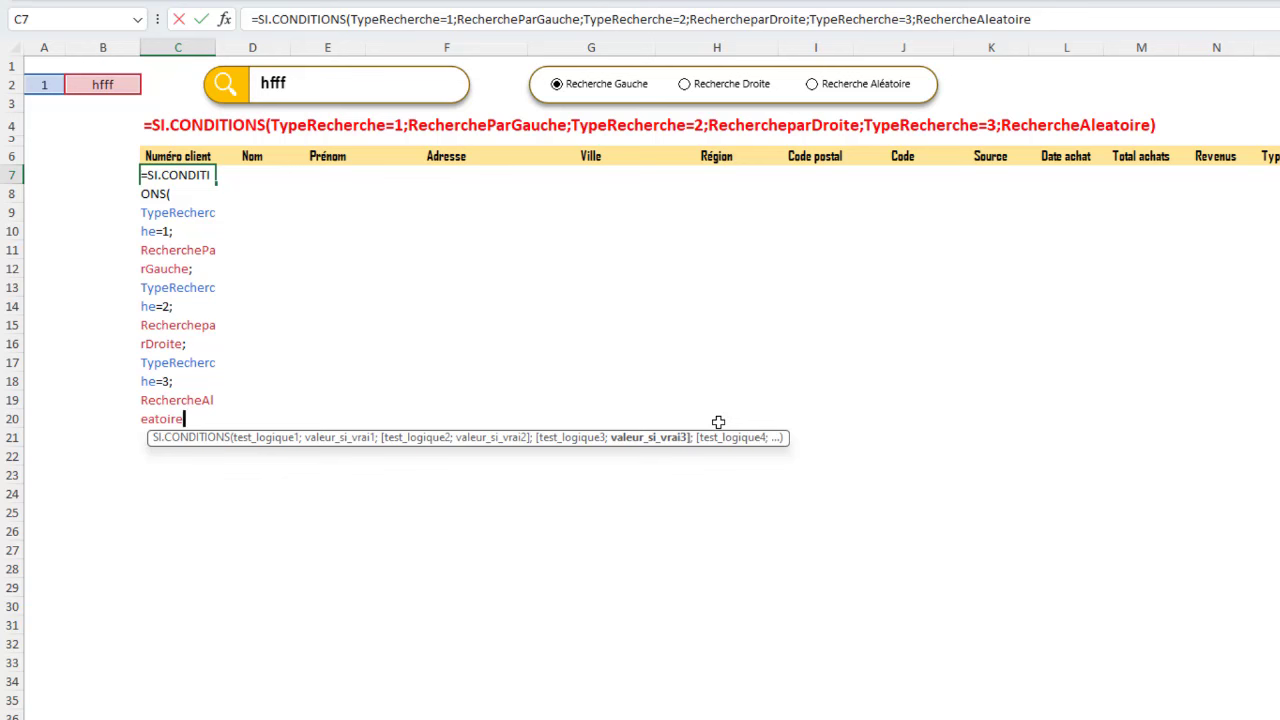
{"action": "type", "text": ")"}
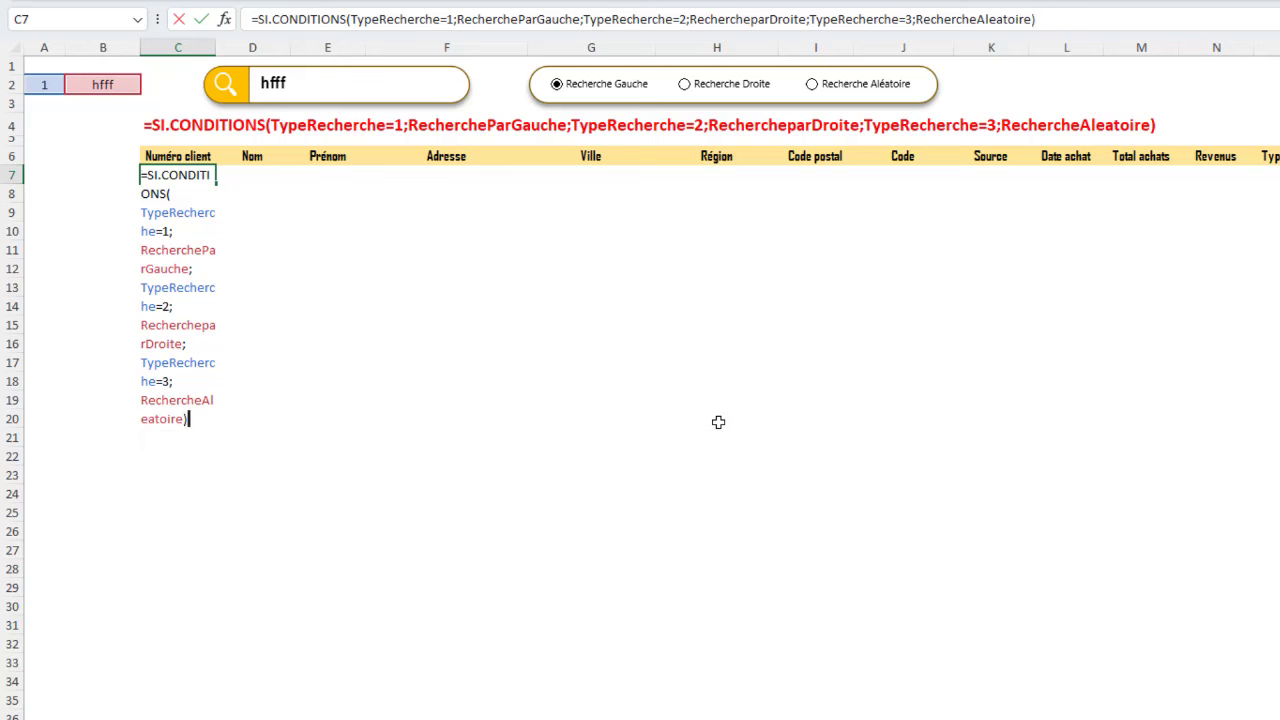
{"action": "key", "text": "Return"}
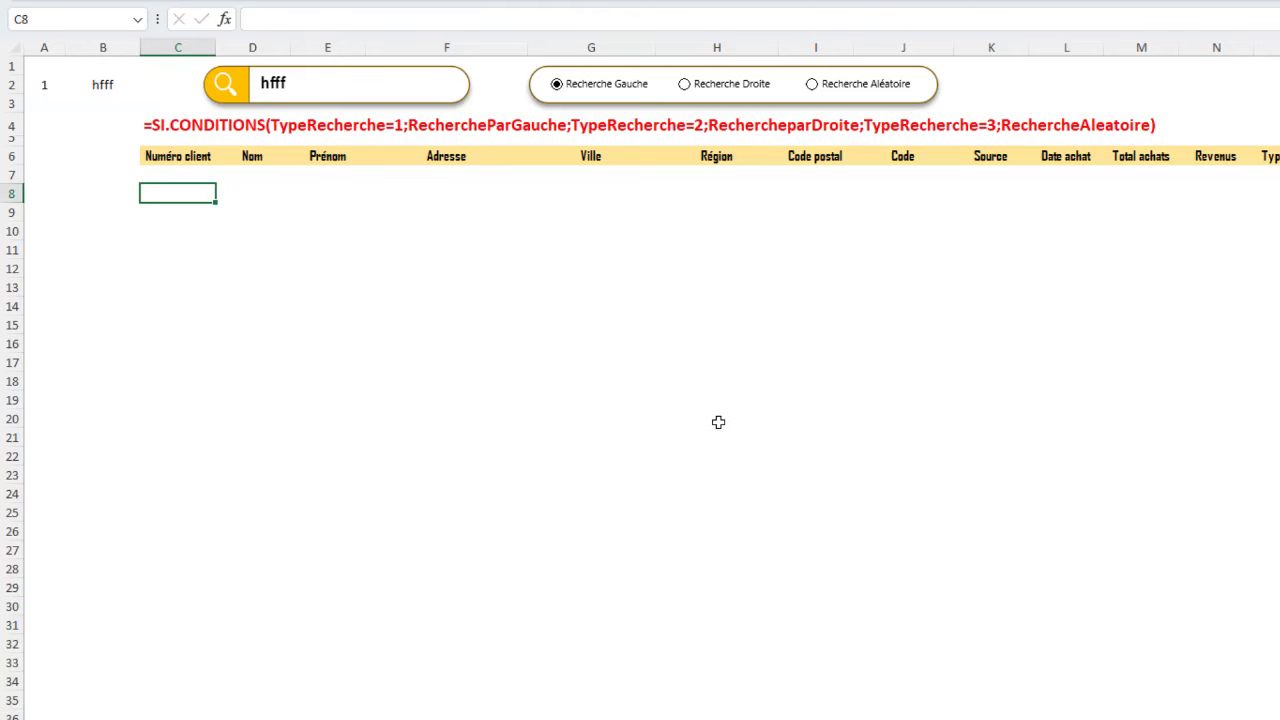
{"action": "key", "text": "Up"}
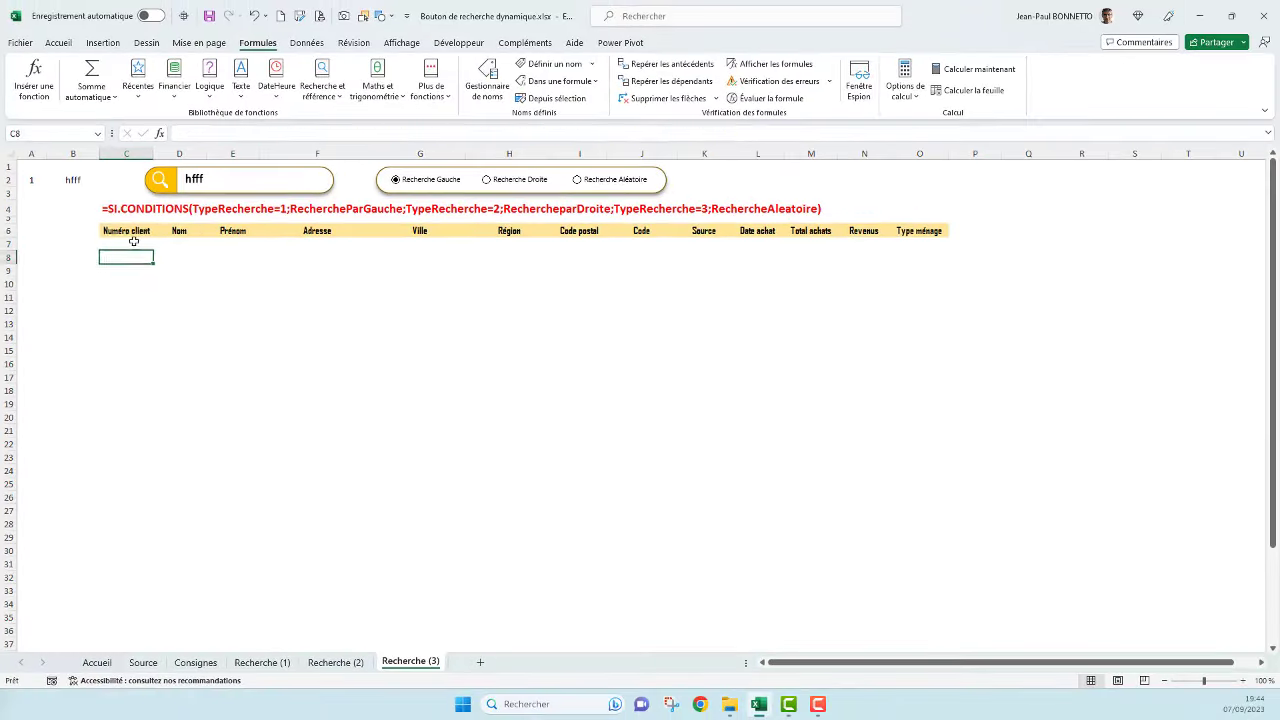
Step: Test the formula by searching for a client's first name in the search bar with Recherche Aléatoire
{"action": "double_click", "coordinate": [199, 178]}
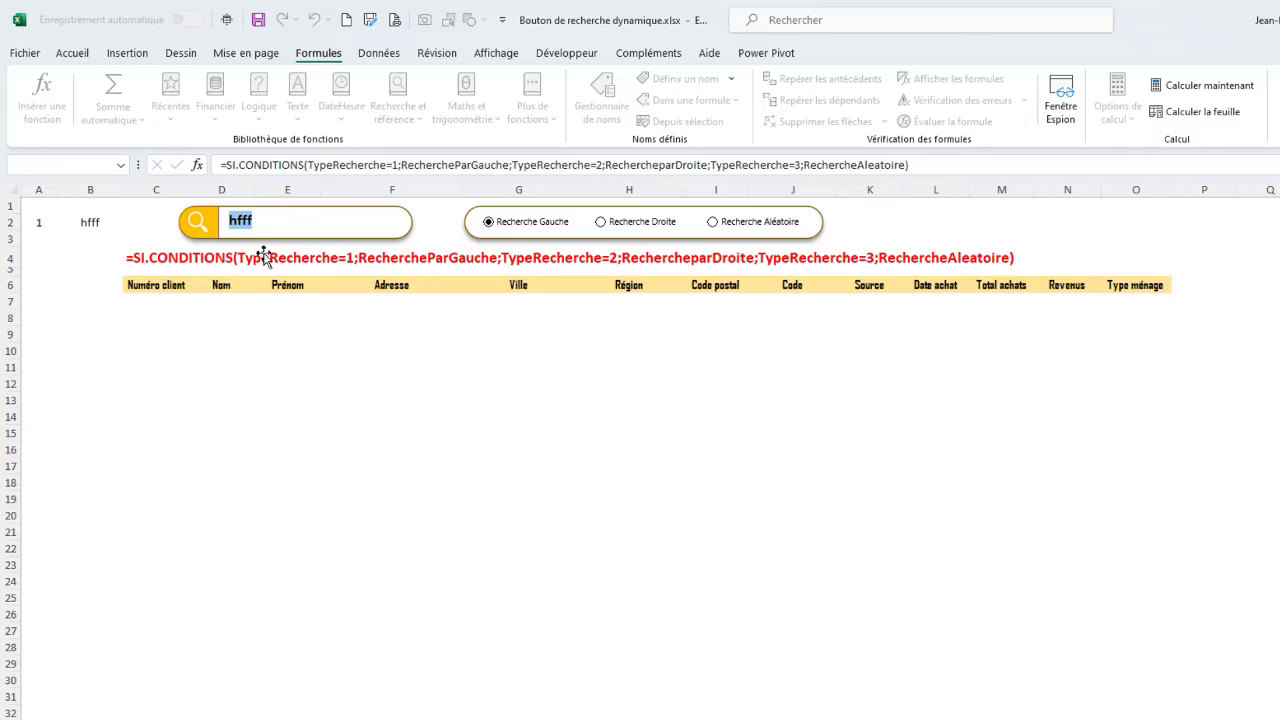
{"action": "type", "text": "jean"}
{"action": "left_click", "coordinate": [713, 223]}
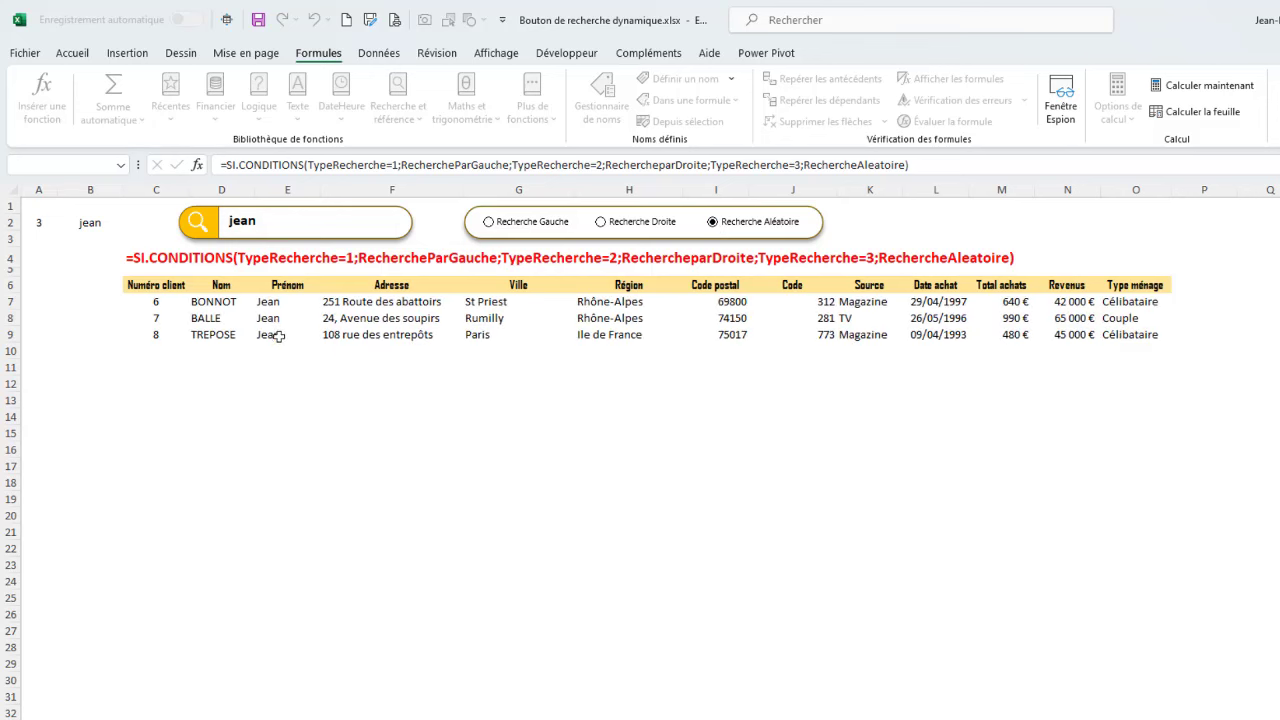
Step: Switch to Recherche Gauche and search for clients with "b", refining the search text to "ba"
{"action": "left_click", "coordinate": [489, 222]}
{"action": "left_click_drag", "start_coordinate": [292, 226], "coordinate": [202, 226]}
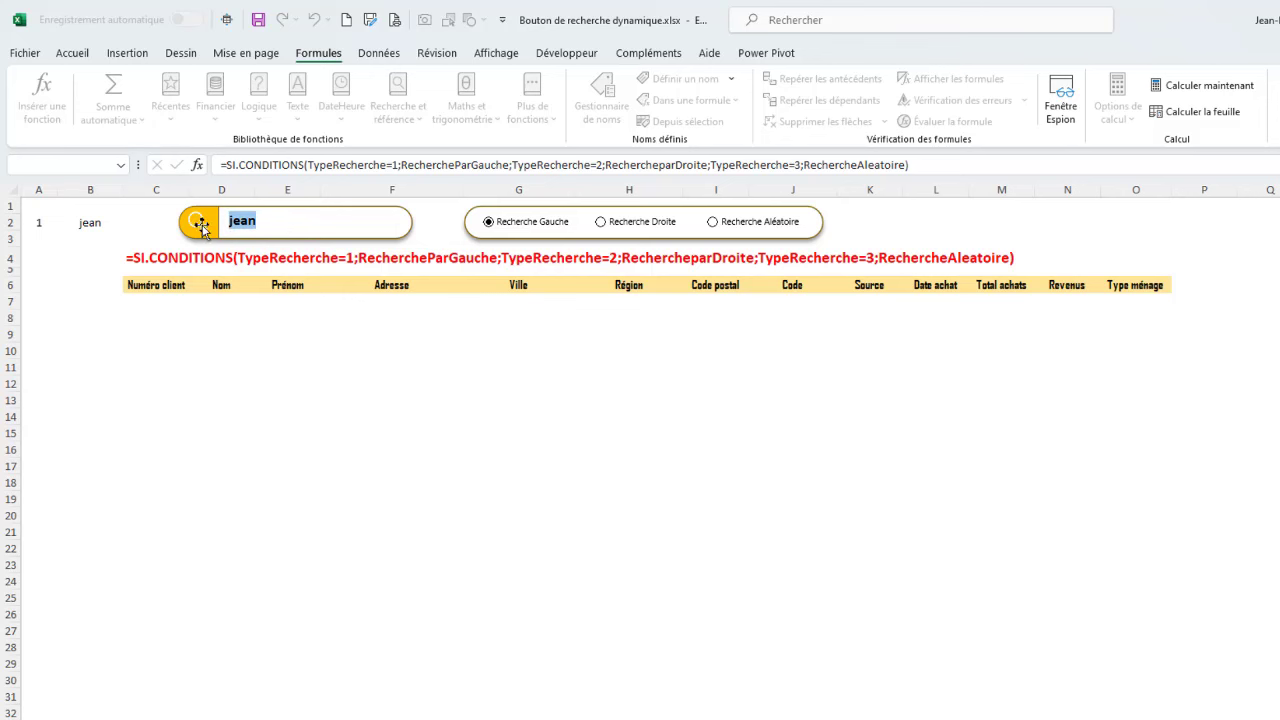
{"action": "type", "text": "b"}
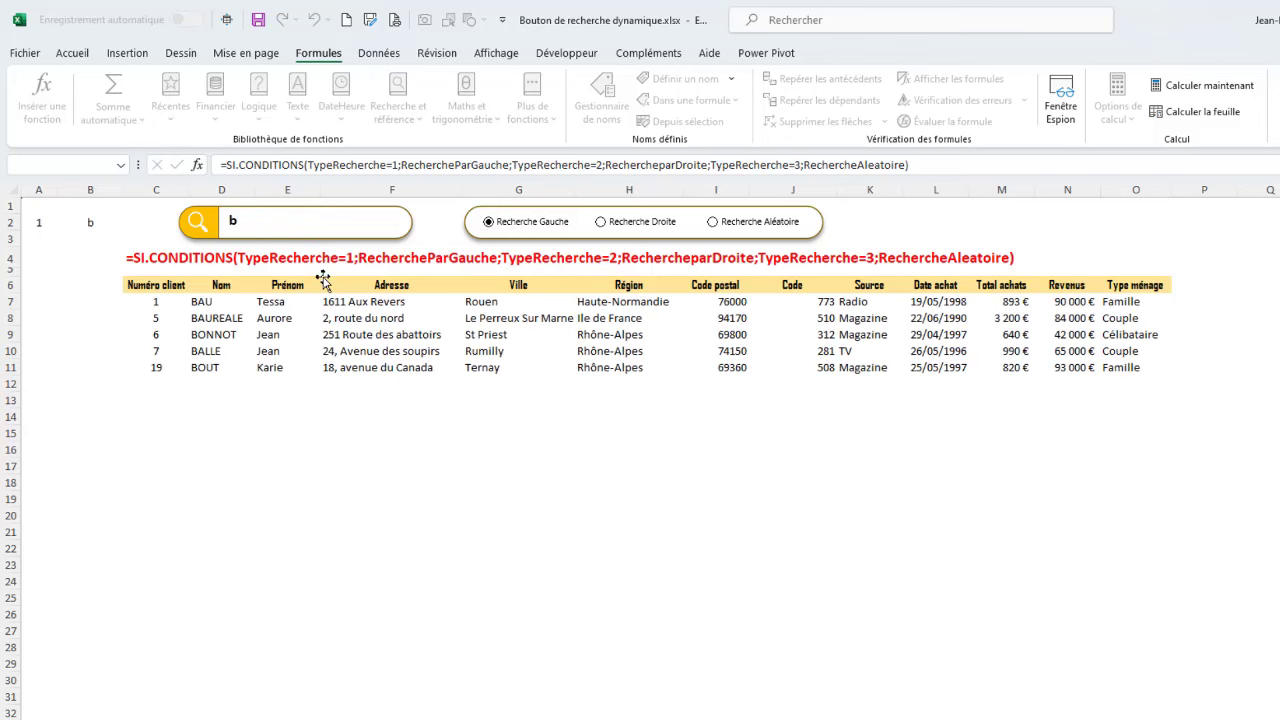
{"action": "type", "text": "a"}
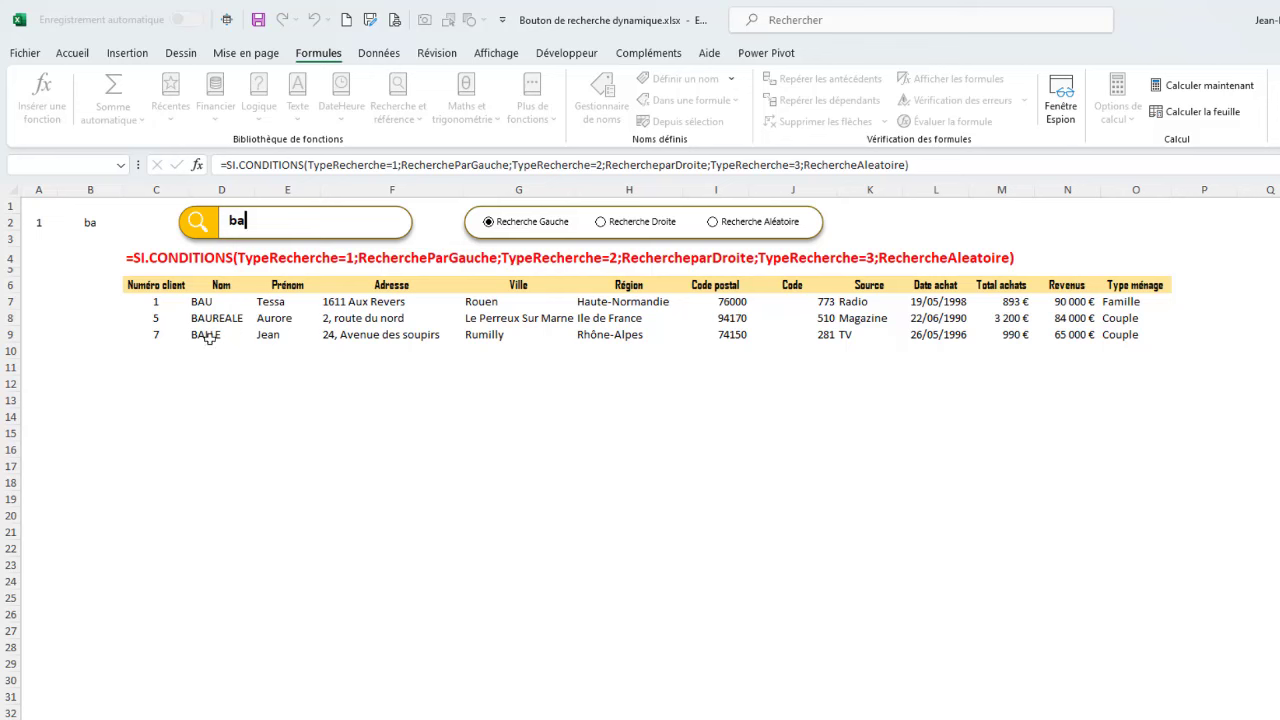
Step: Switch to Recherche Droite and search for clients by a full first name
{"action": "left_click_drag", "start_coordinate": [260, 220], "coordinate": [212, 224]}
{"action": "left_click", "coordinate": [600, 221]}
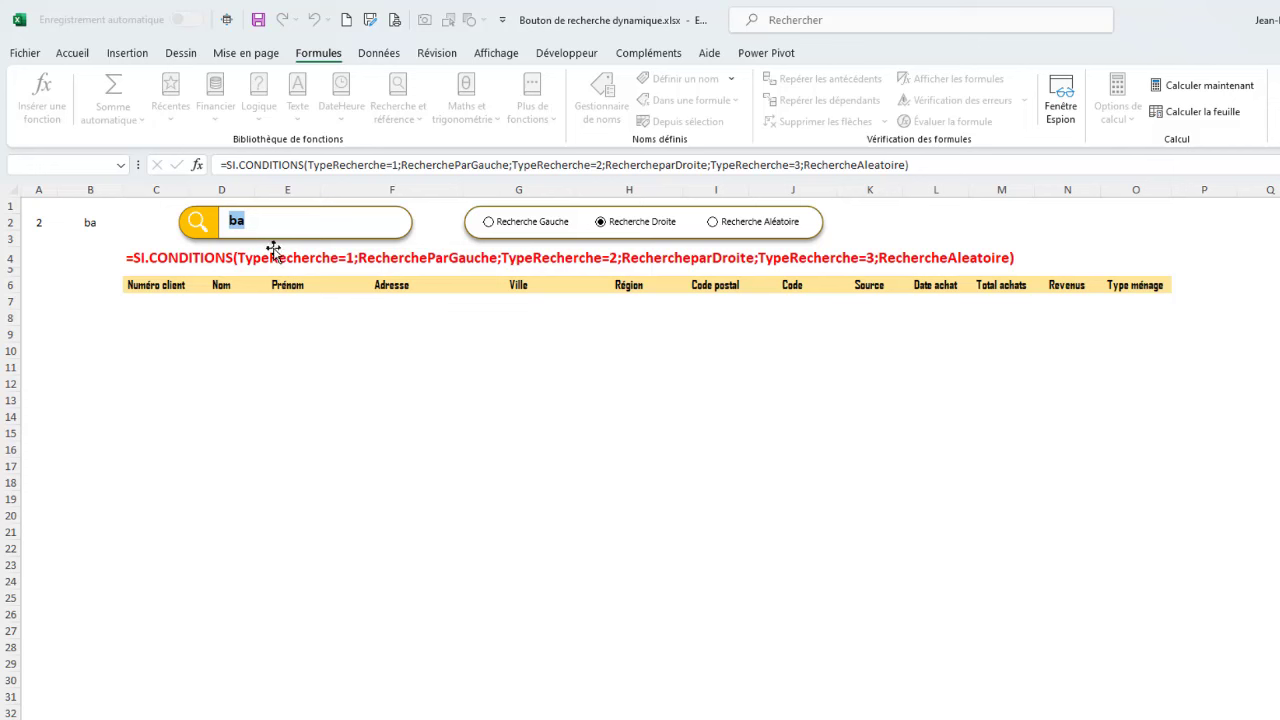
{"action": "type", "text": "jean"}
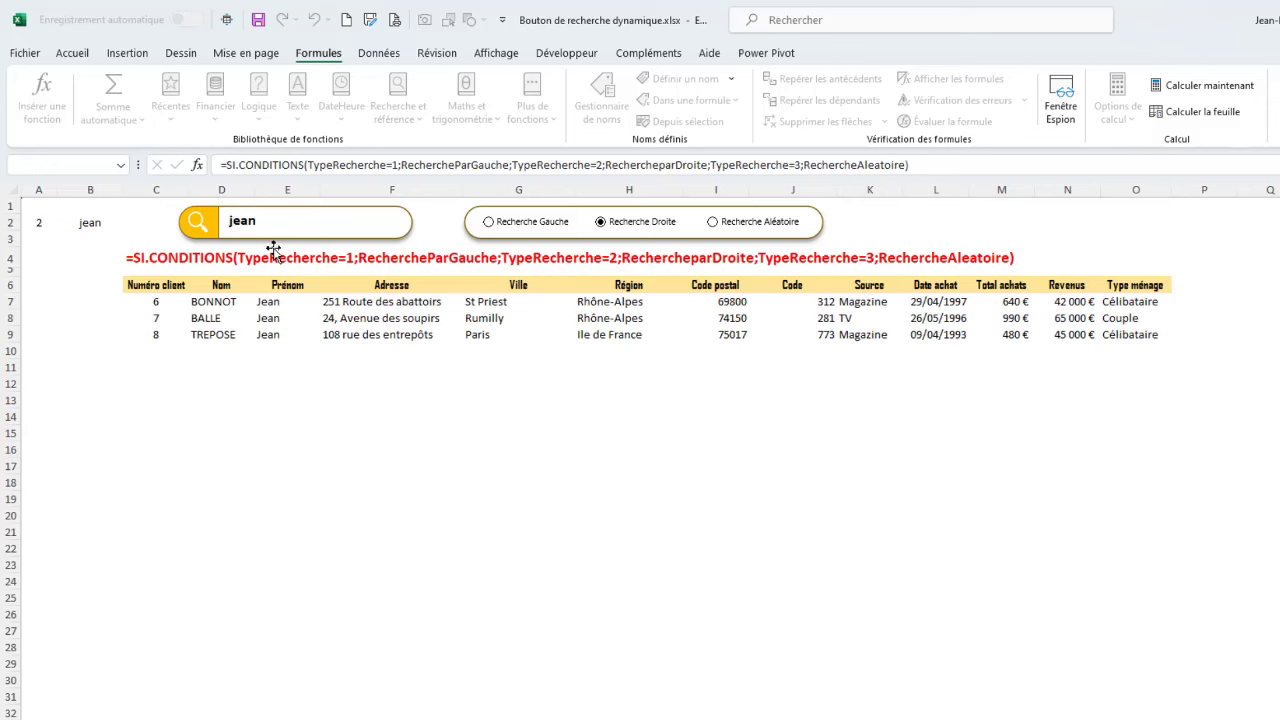
Step: Search with Recherche Droite for clients by name ending, trying "ean" and "es"
{"action": "left_click_drag", "start_coordinate": [267, 217], "coordinate": [192, 221]}
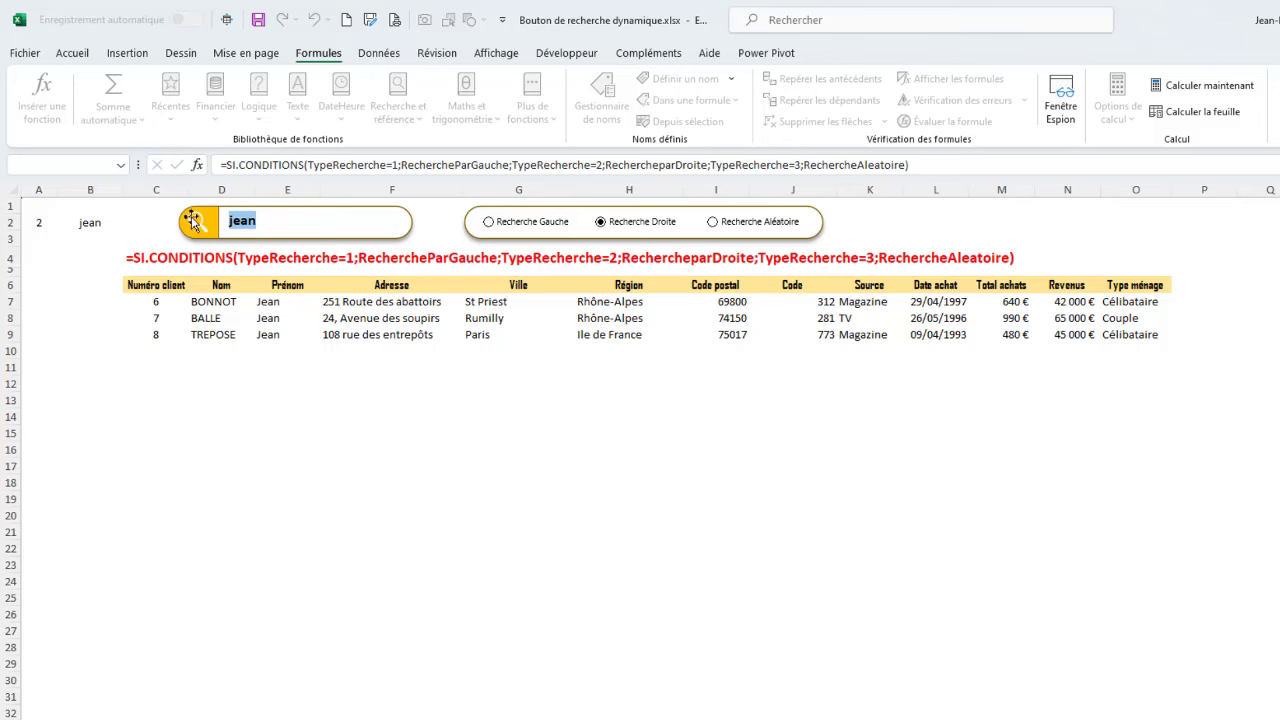
{"action": "type", "text": "ean"}
{"action": "left_click_drag", "start_coordinate": [263, 222], "coordinate": [222, 229]}
{"action": "type", "text": "es"}
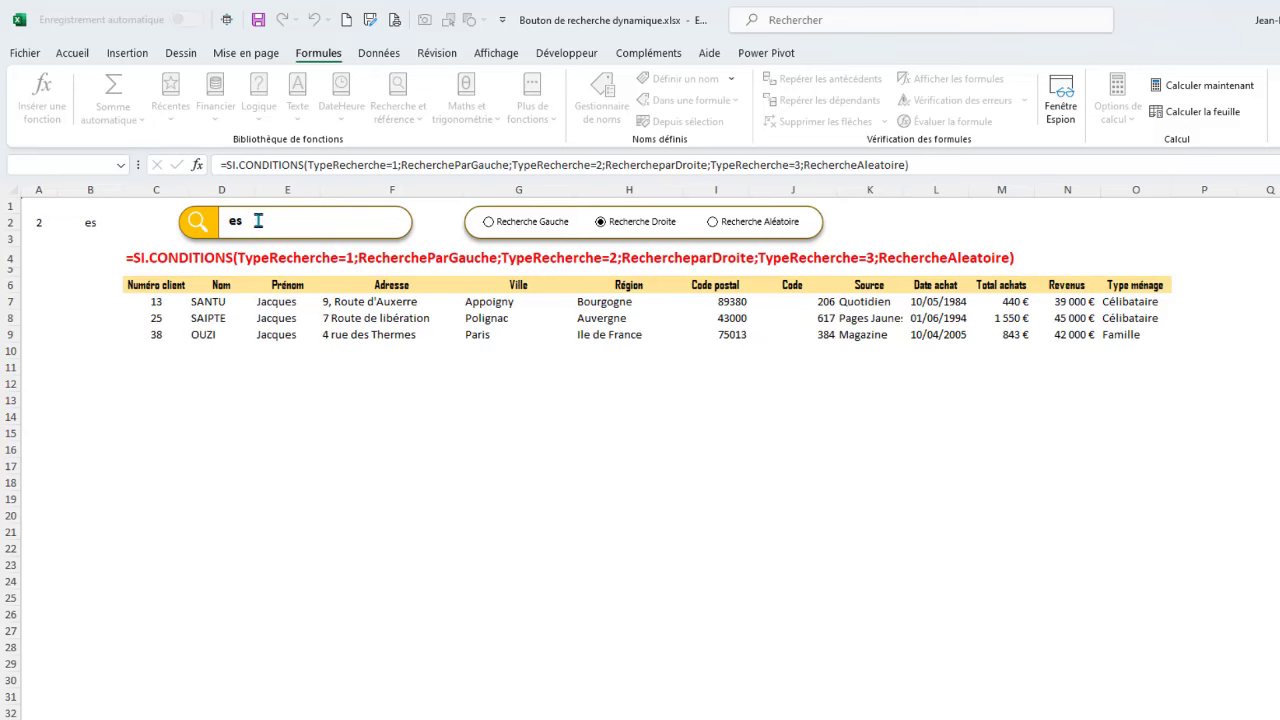
Step: Compare the "es" search under Recherche Aléatoire, Droite and Gauche, finishing on Recherche Droite
{"action": "left_click_drag", "start_coordinate": [257, 221], "coordinate": [222, 224]}
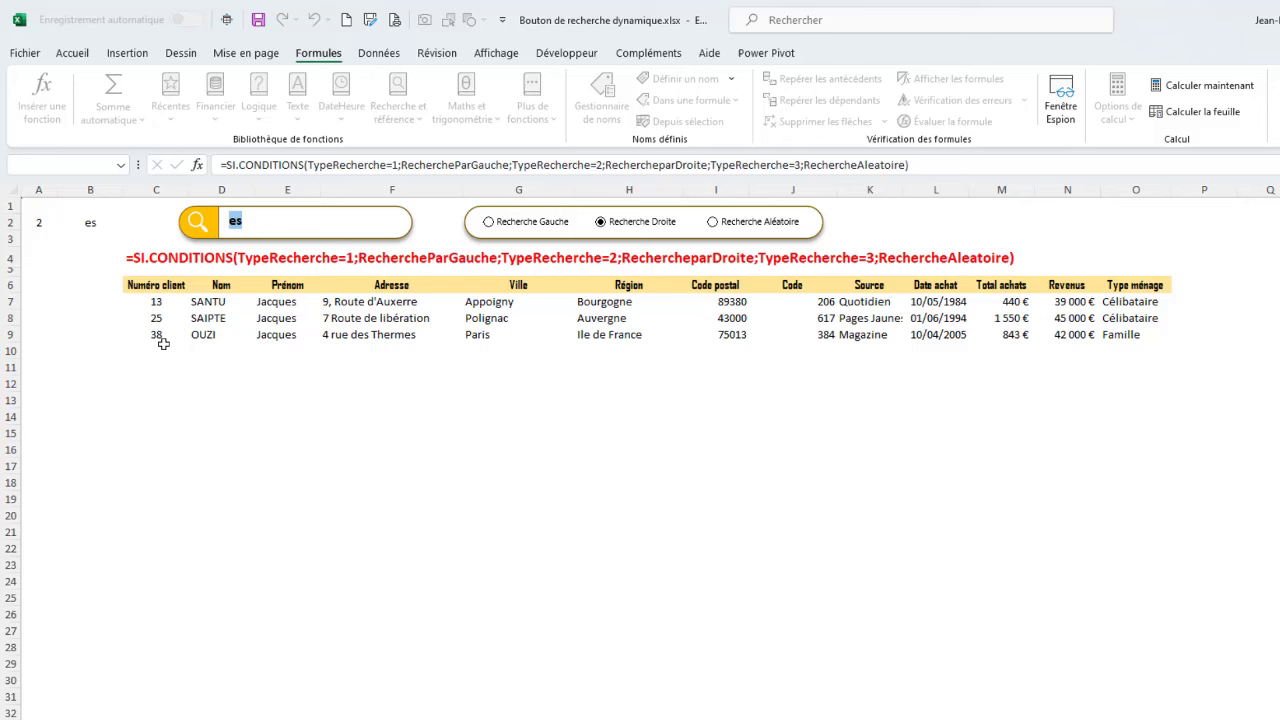
{"action": "left_click", "coordinate": [713, 222]}
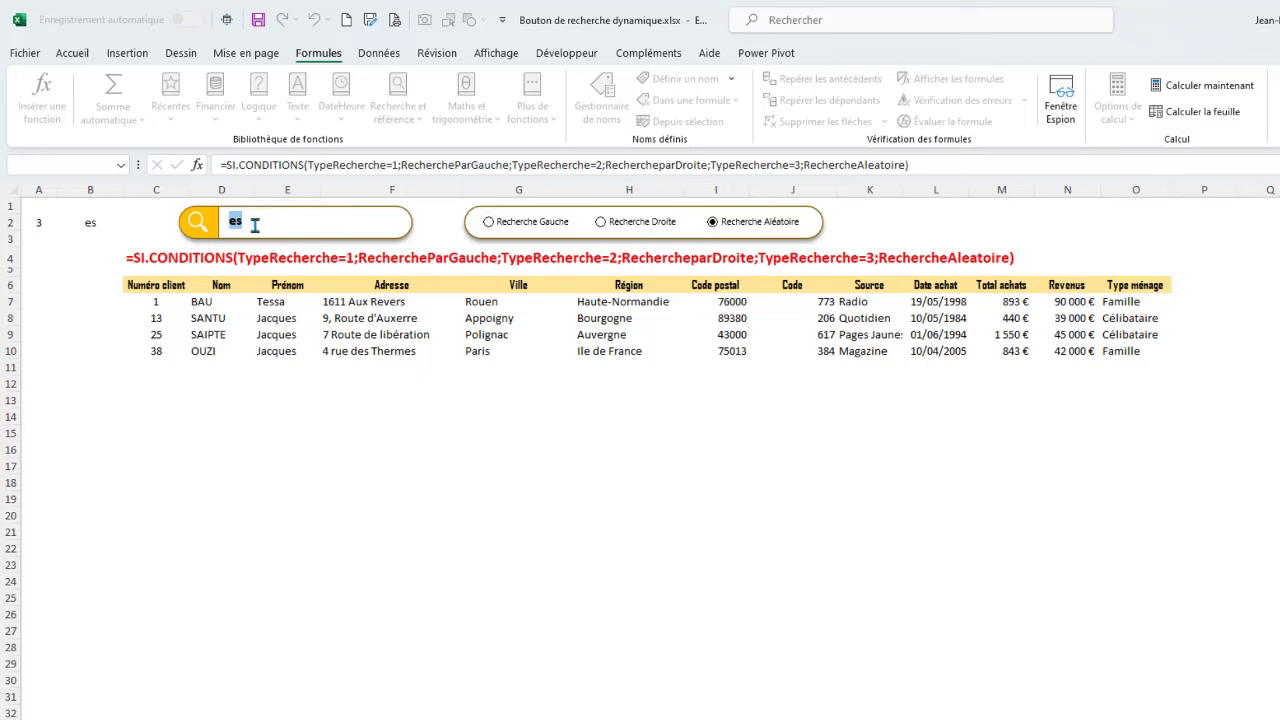
{"action": "left_click", "coordinate": [600, 224]}
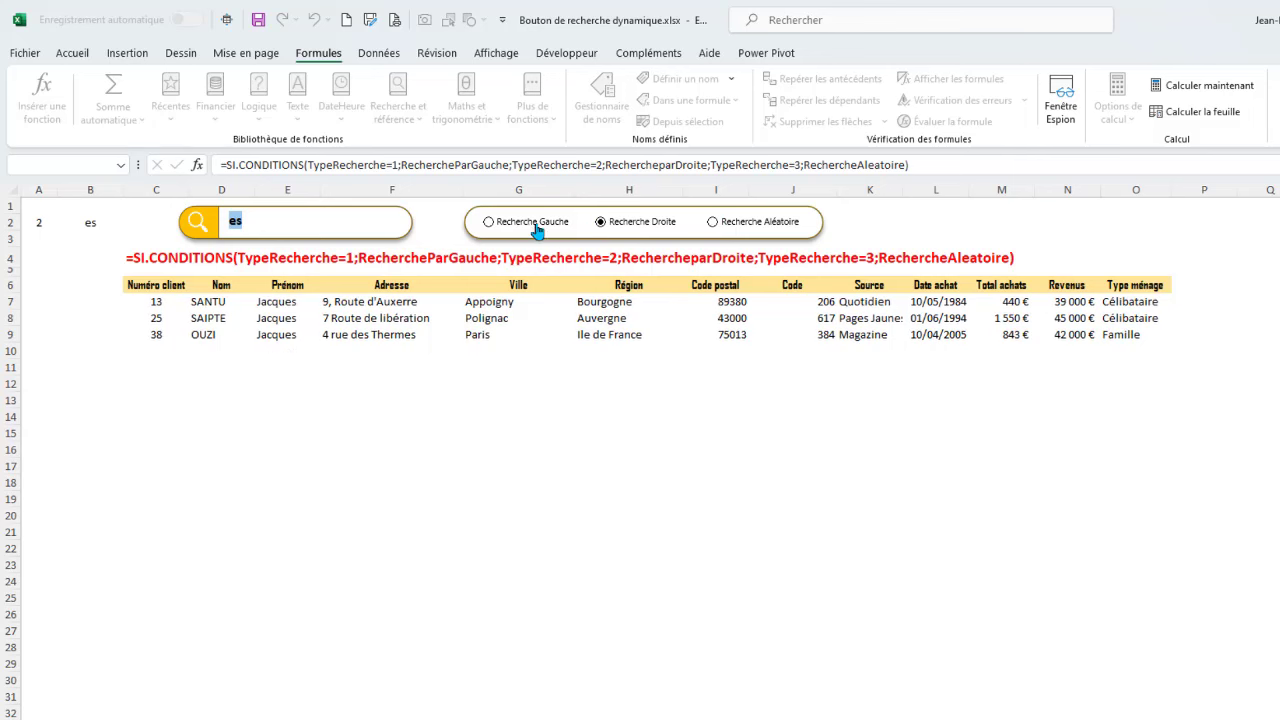
{"action": "left_click", "coordinate": [490, 222]}
{"action": "left_click", "coordinate": [600, 222]}
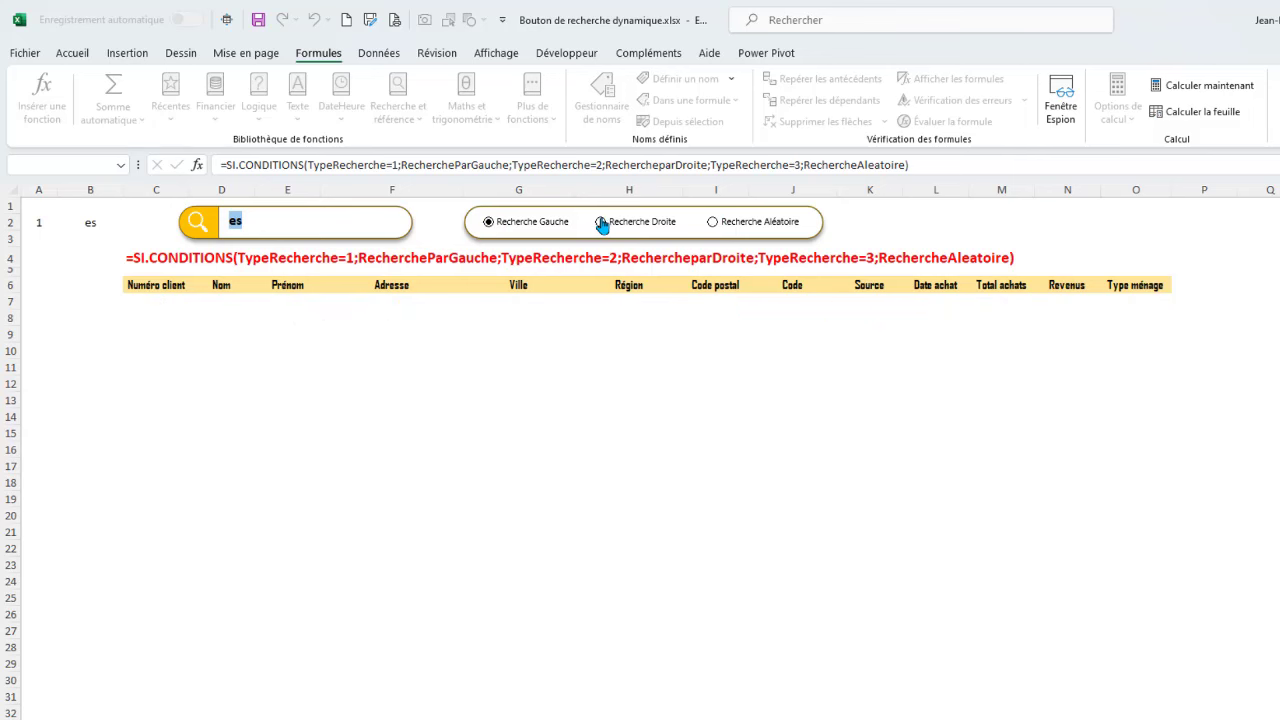
{"action": "left_click", "coordinate": [404, 402]}
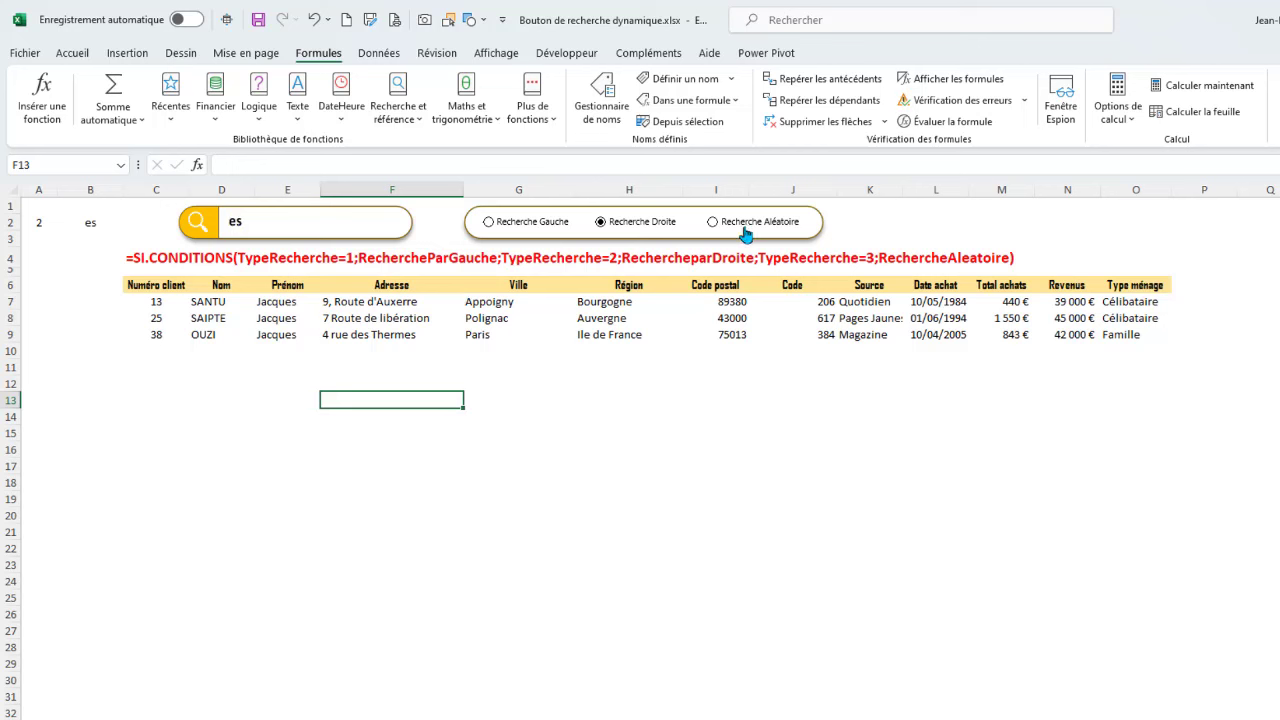
Step: Check the name assigned to cell B2, review the workbook's defined names in the name manager, and close it
{"action": "left_click", "coordinate": [91, 222]}
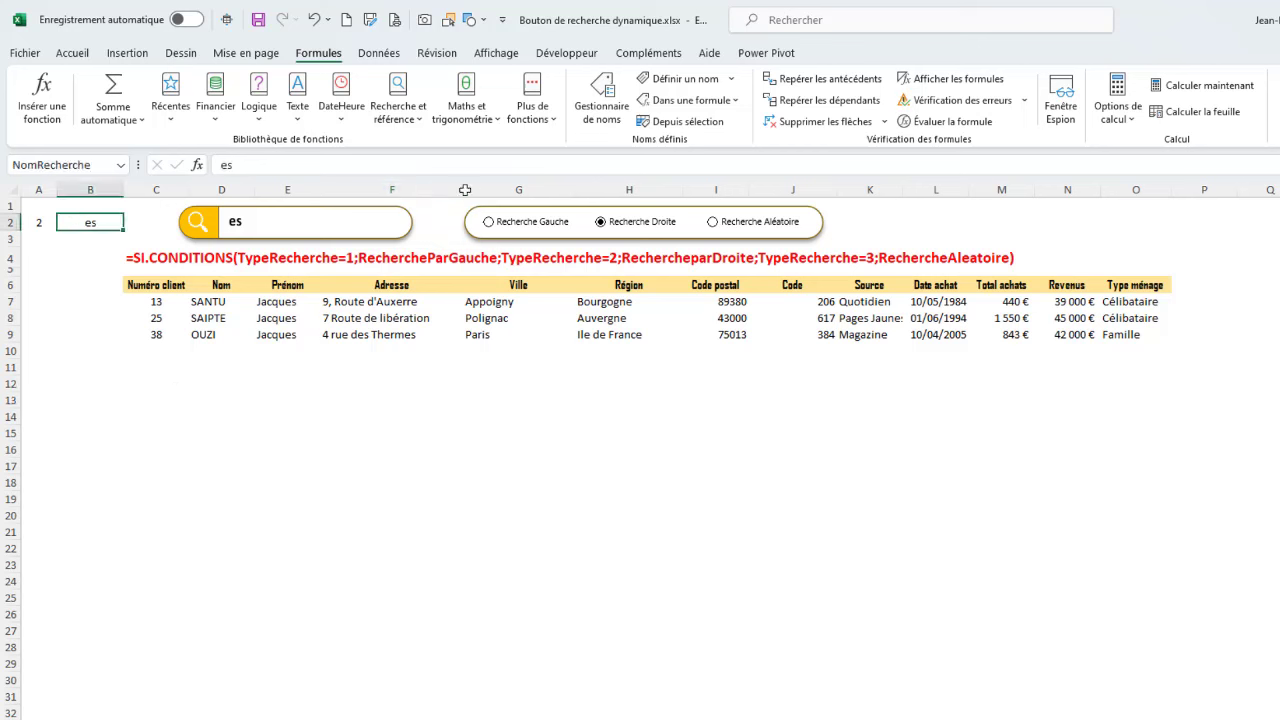
{"action": "left_click", "coordinate": [600, 100]}
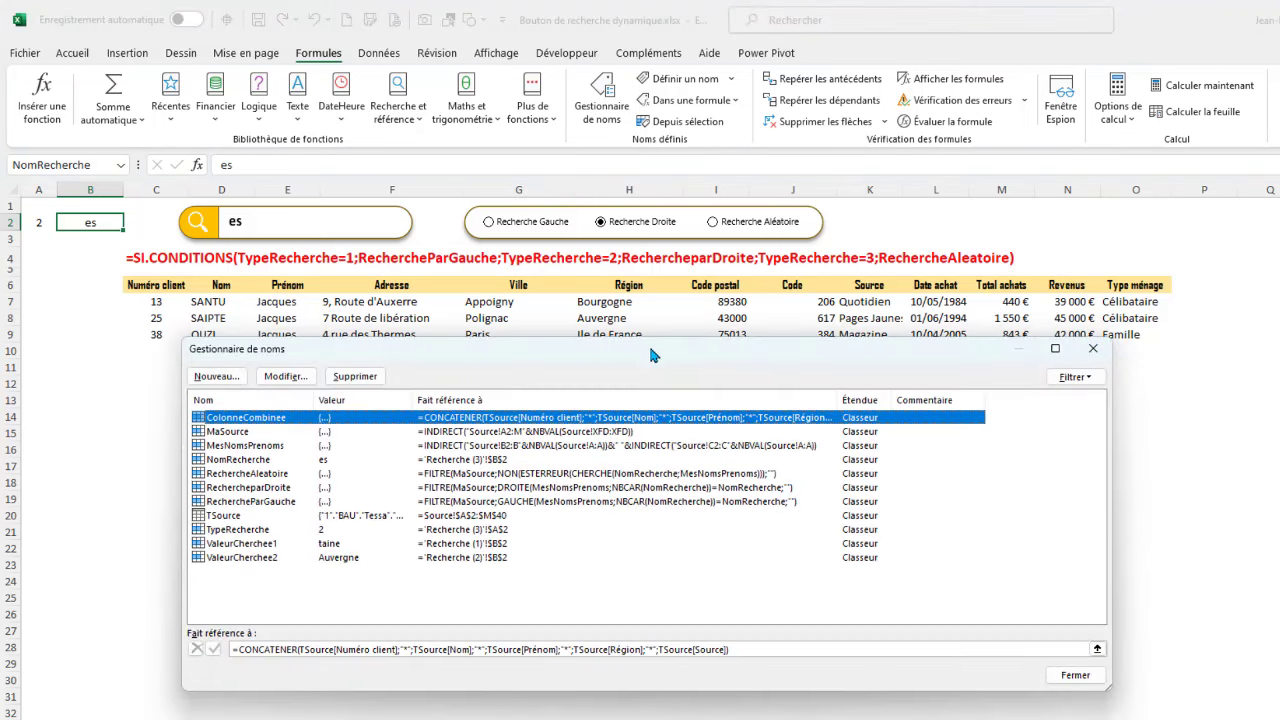
{"action": "left_click_drag", "start_coordinate": [650, 355], "coordinate": [539, 303]}
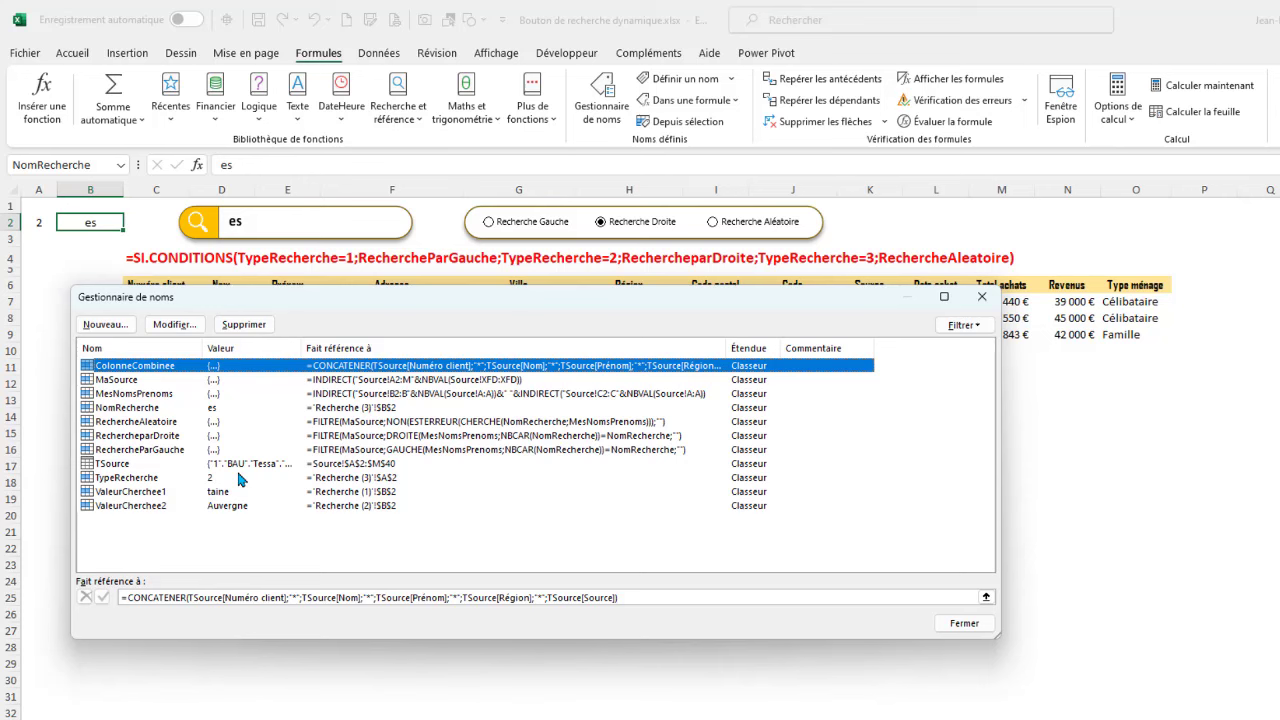
{"action": "left_click", "coordinate": [966, 625]}
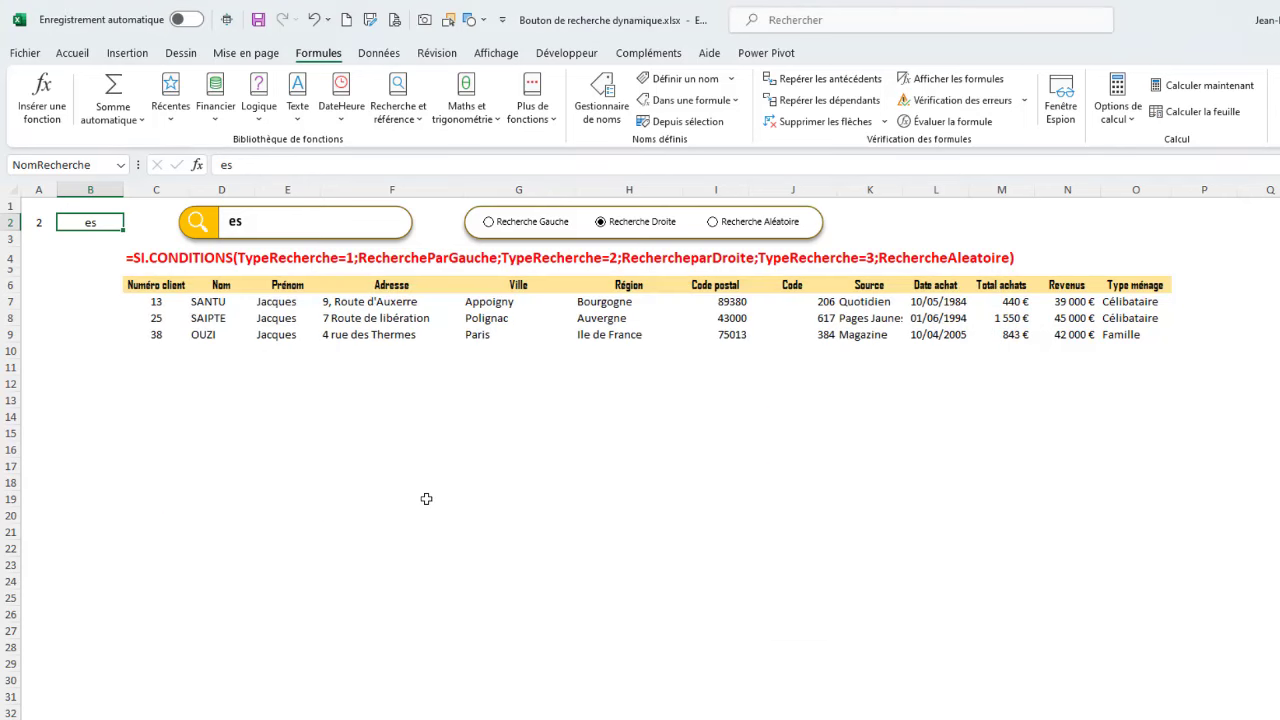